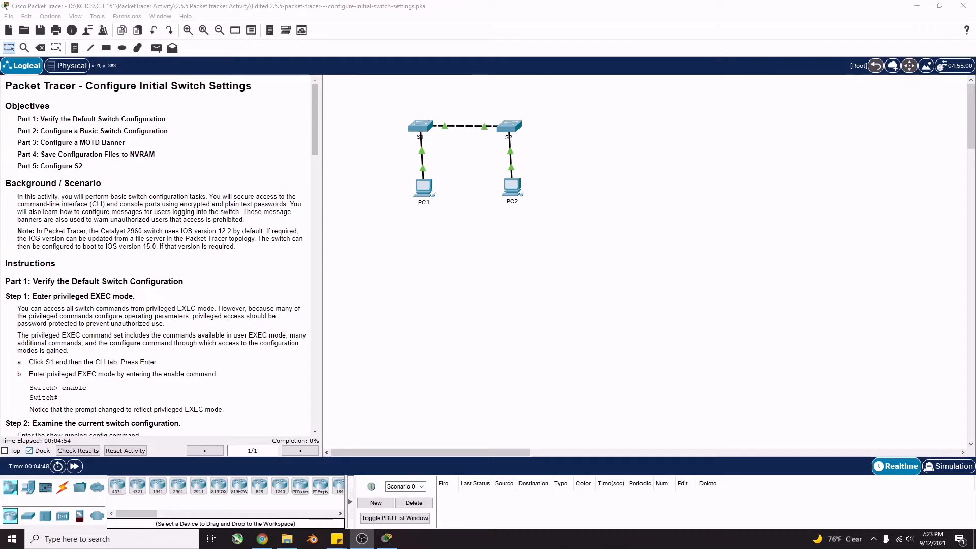
Open switch S1's CLI and start the console session at the Switch> prompt
scroll(41, 294, "down", 1)
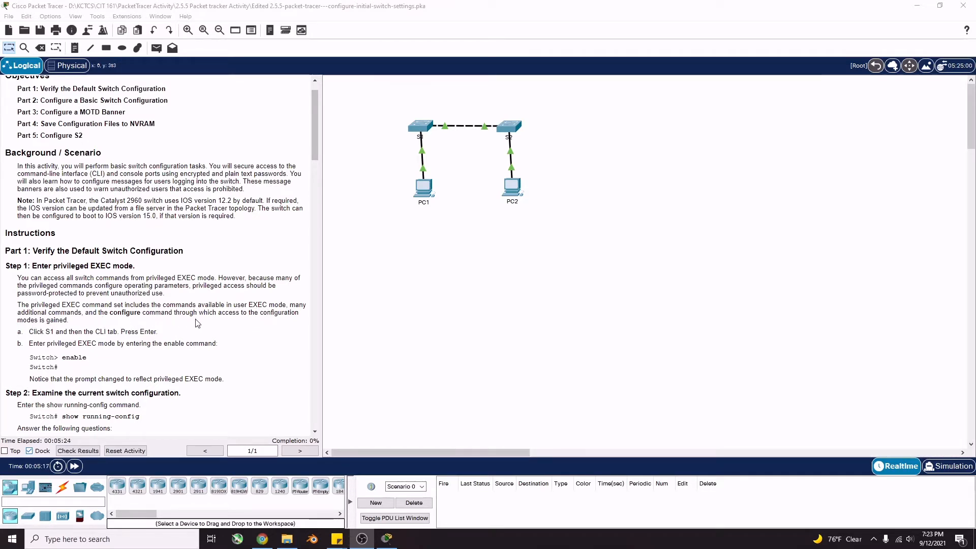
left_click(425, 129)
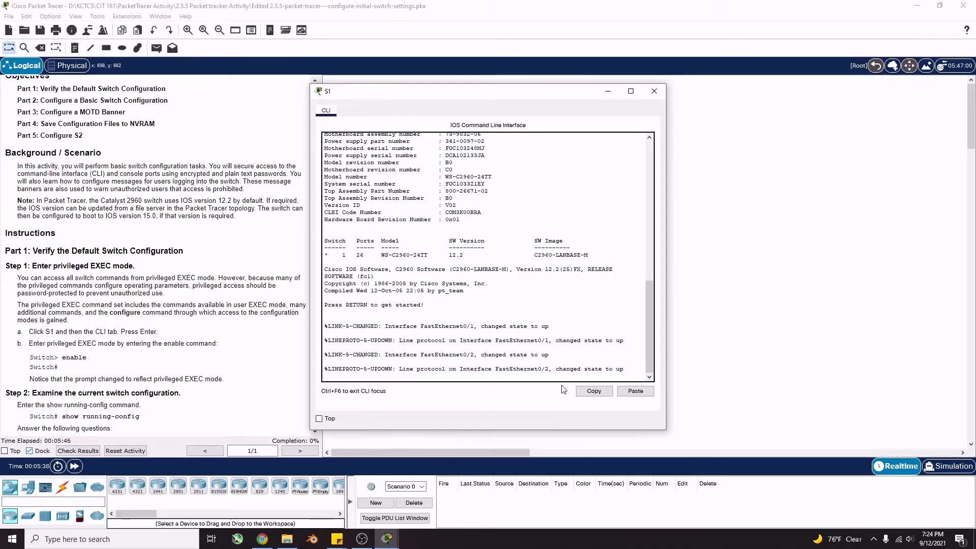
scroll(489, 246, "up", 10)
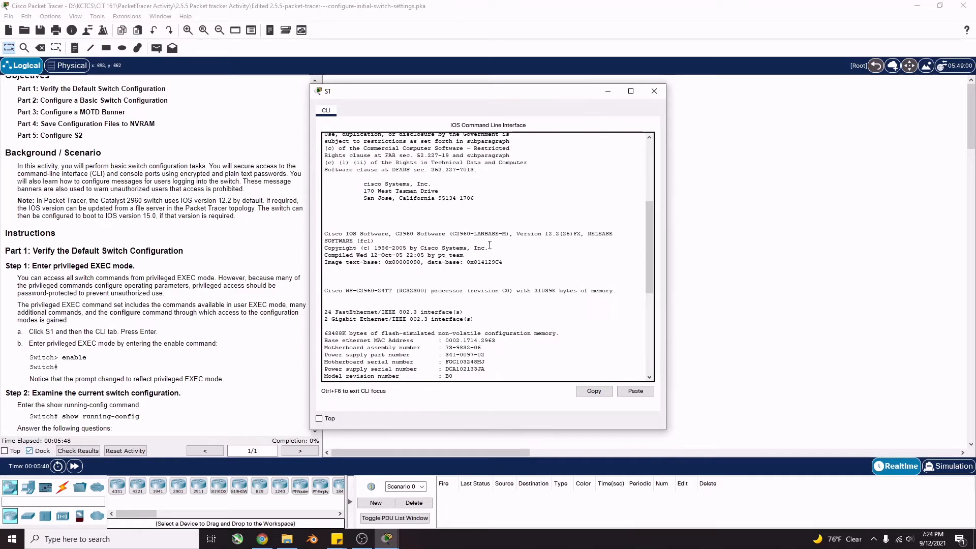
scroll(489, 245, "down", 10)
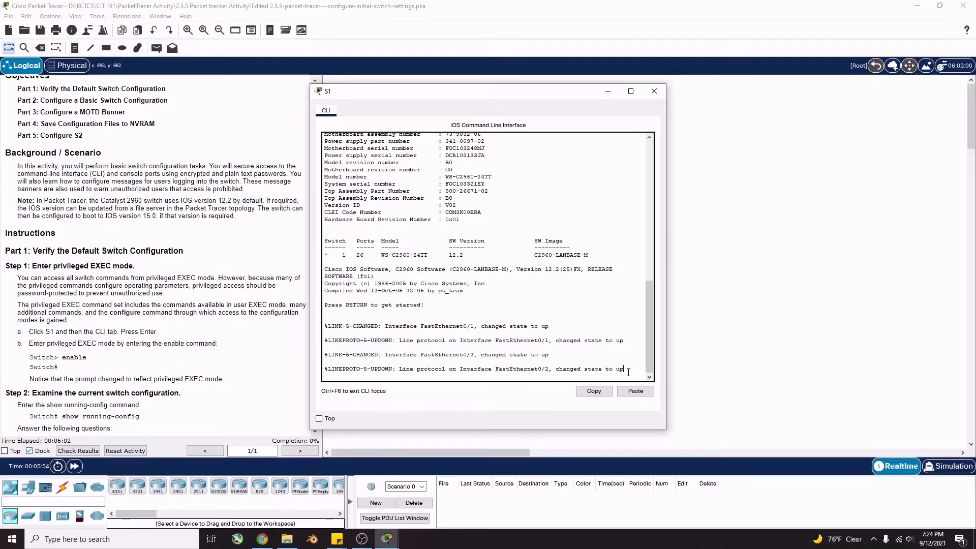
key("Return")
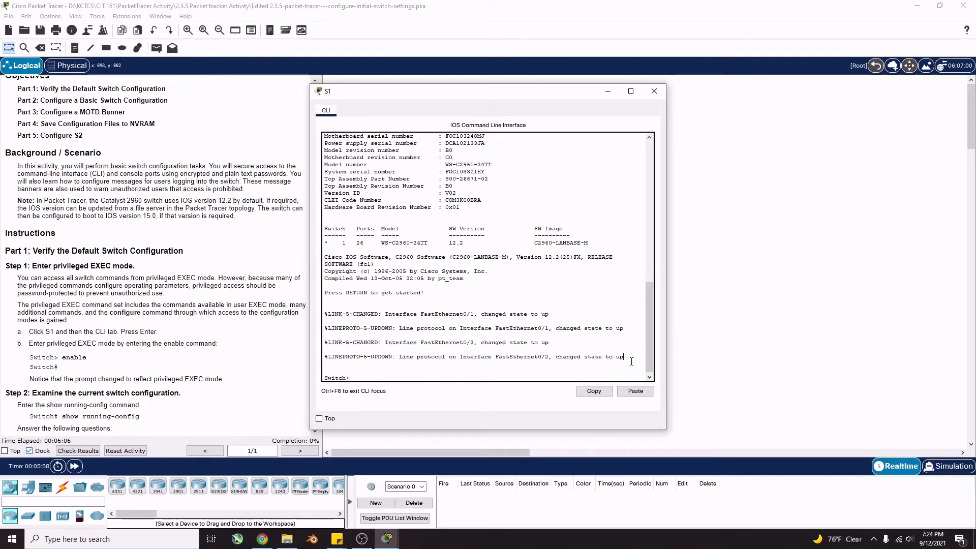
left_click(354, 379)
Run enable on S1 to reach the Switch# privileged prompt
type("enable")
key("Return")
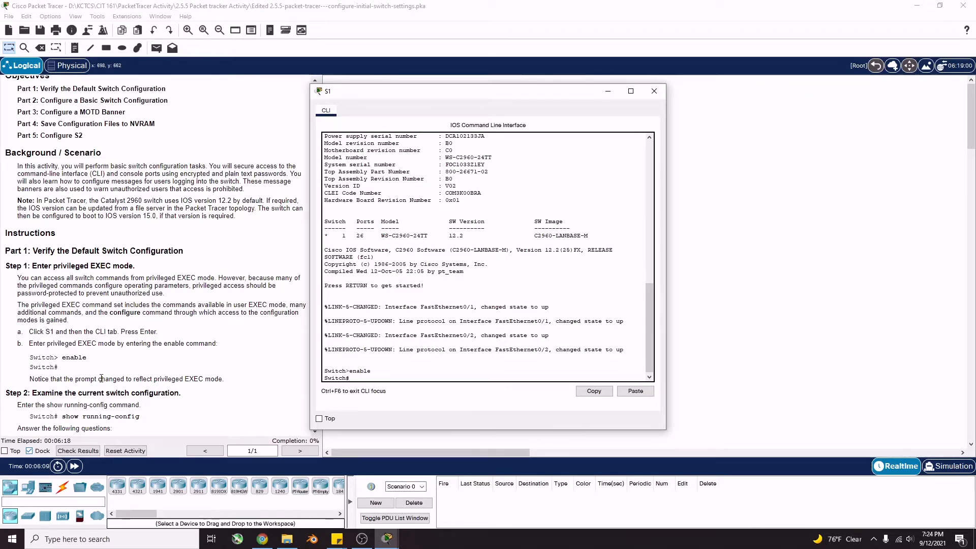
scroll(159, 382, "down", 2)
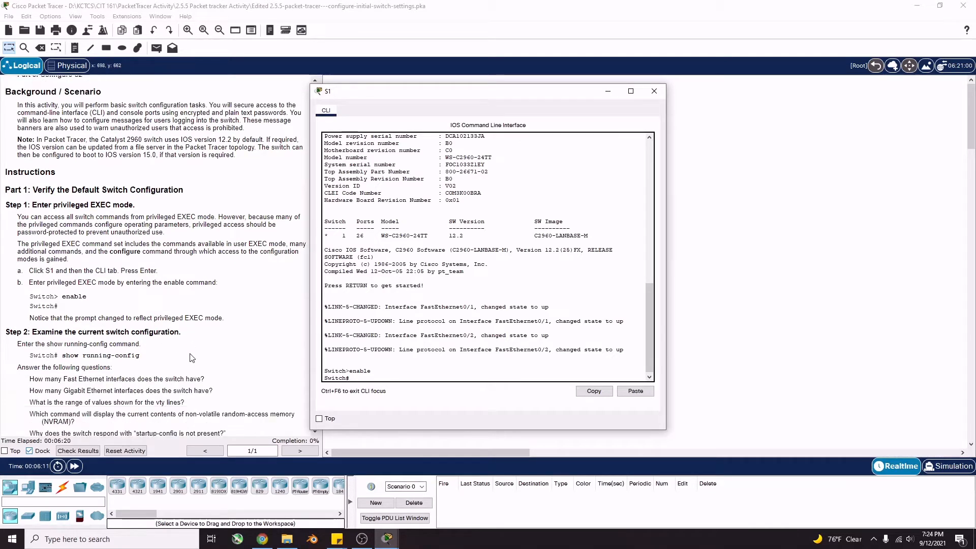
scroll(213, 326, "down", 1)
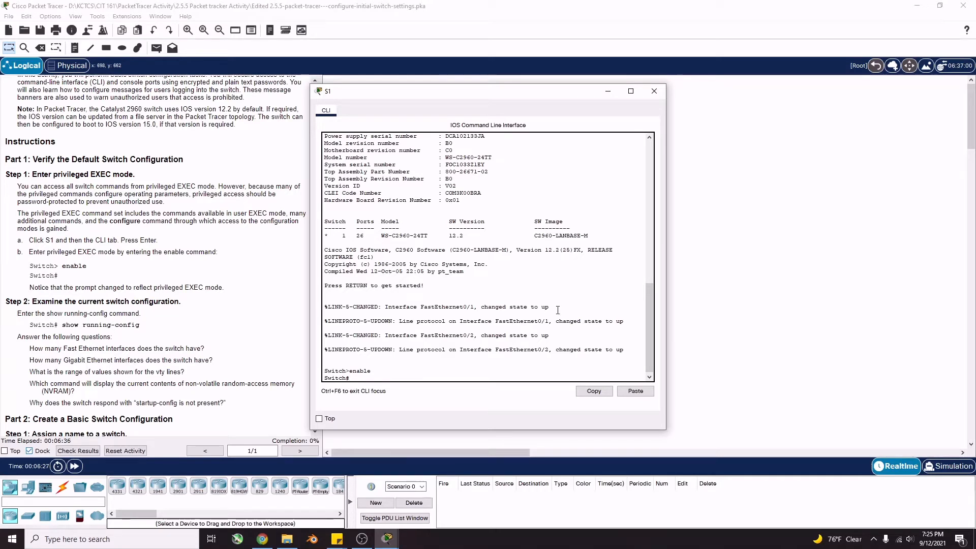
Try 'show running-config command' and inspect the resulting invalid-input error
type("show running-config command")
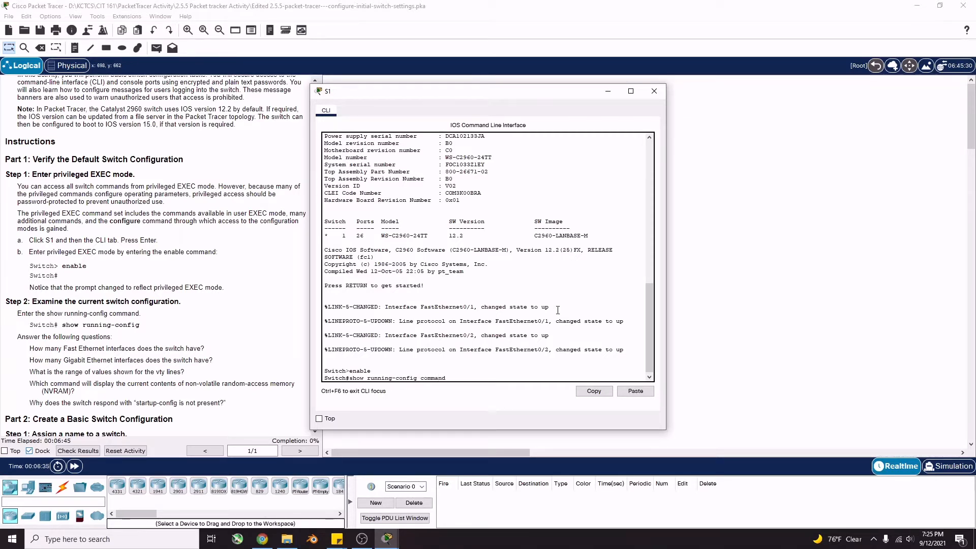
key("Return")
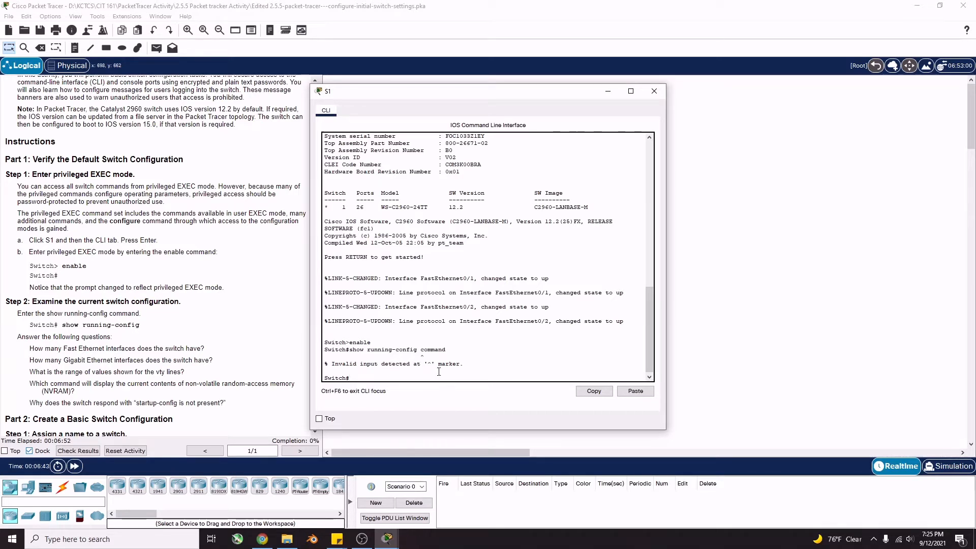
left_click_drag(426, 356, 436, 349)
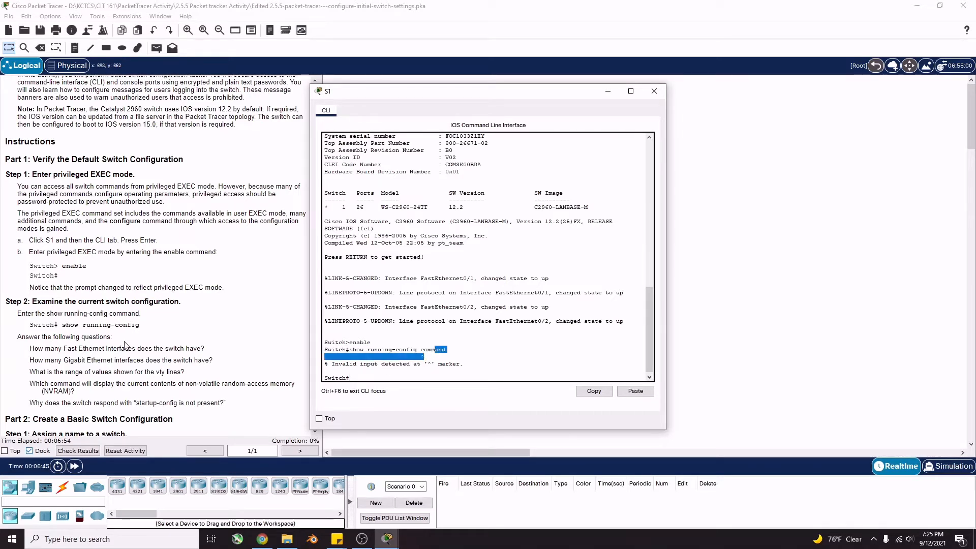
left_click(131, 325)
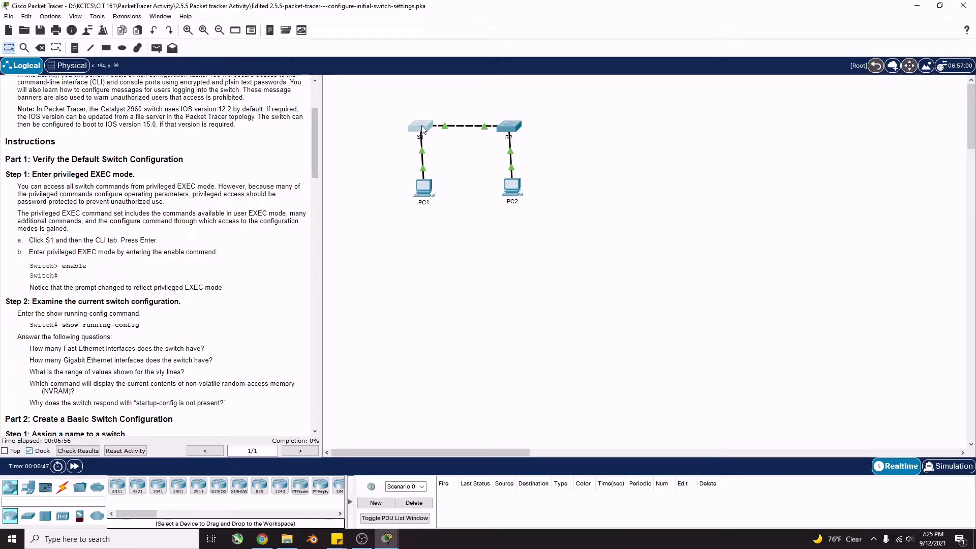
left_click(425, 127)
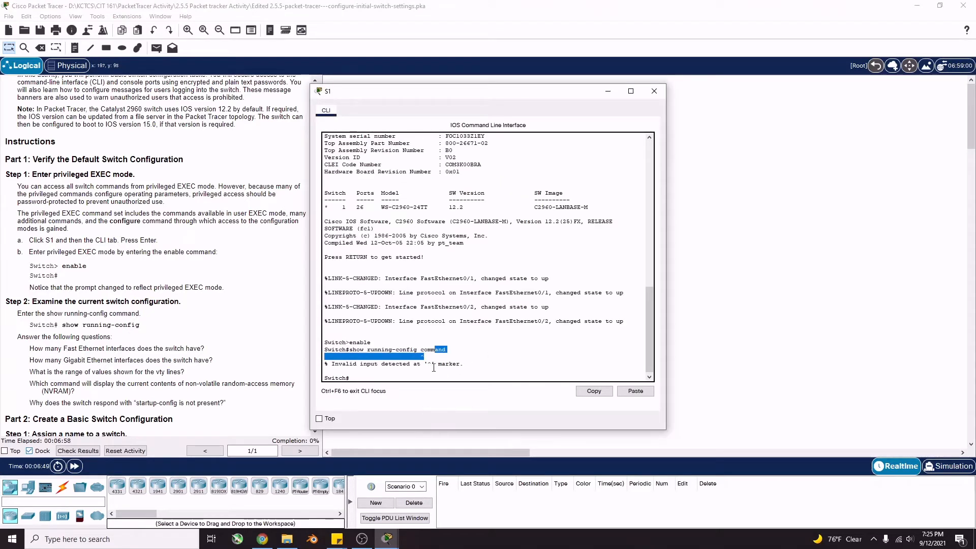
left_click(335, 367)
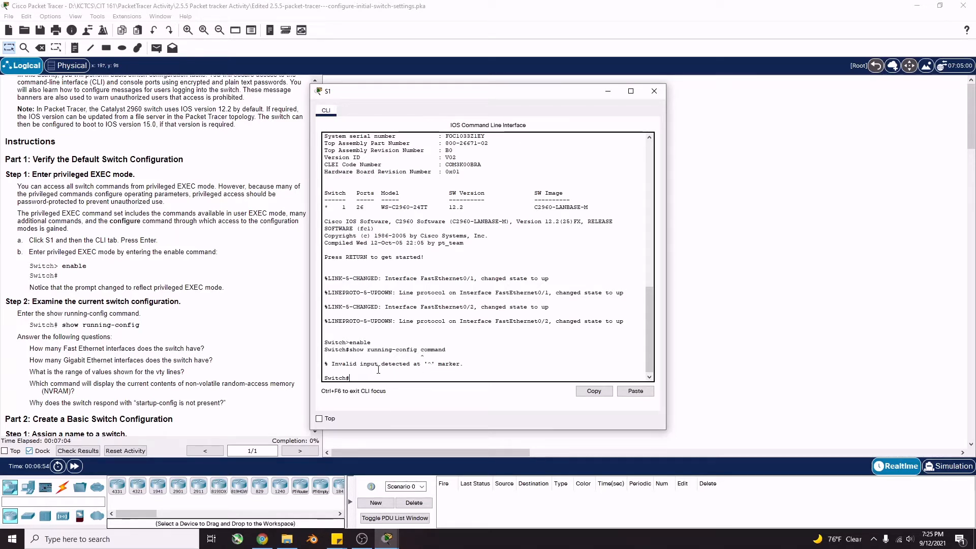
Run show running-config and page with Space through to the 'end' line
type("show runn")
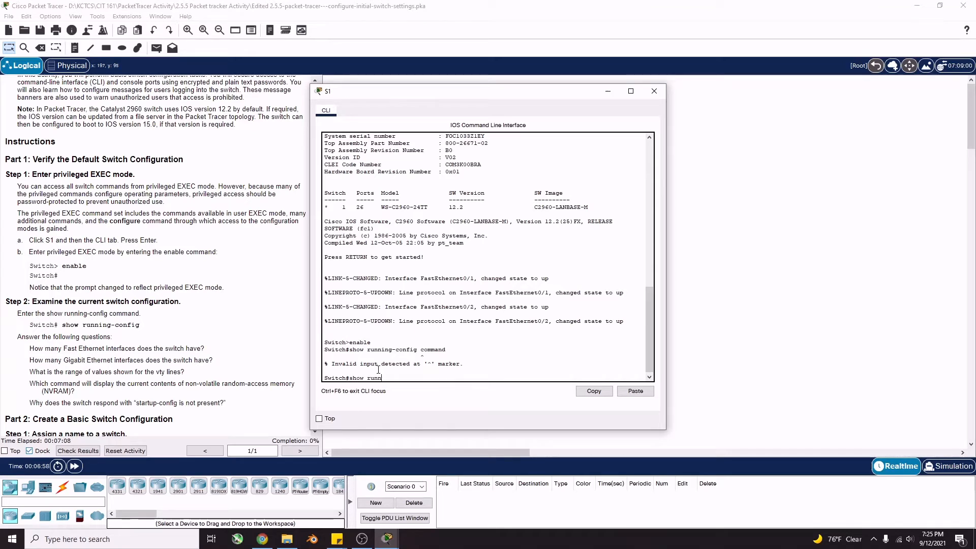
type("ing-cc")
type("nfig")
key("Return")
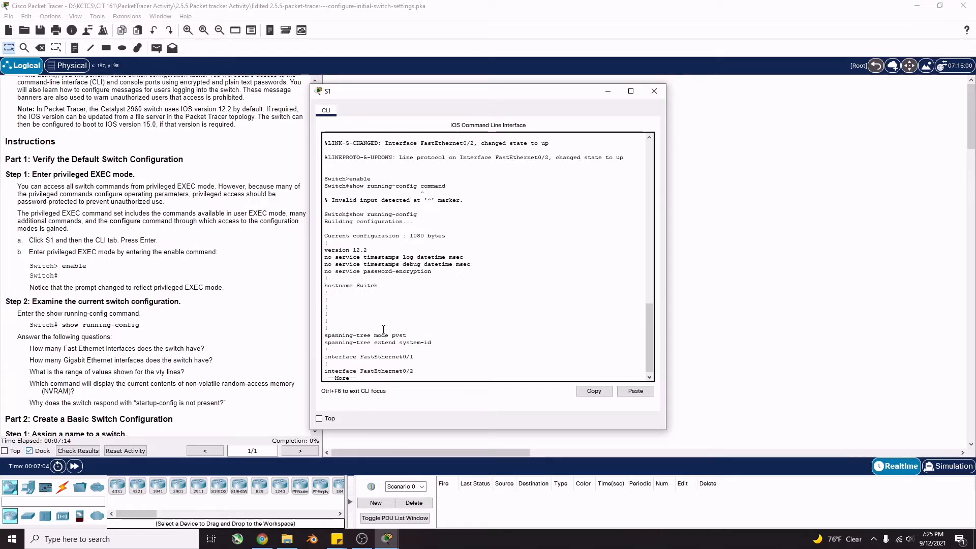
key("space")
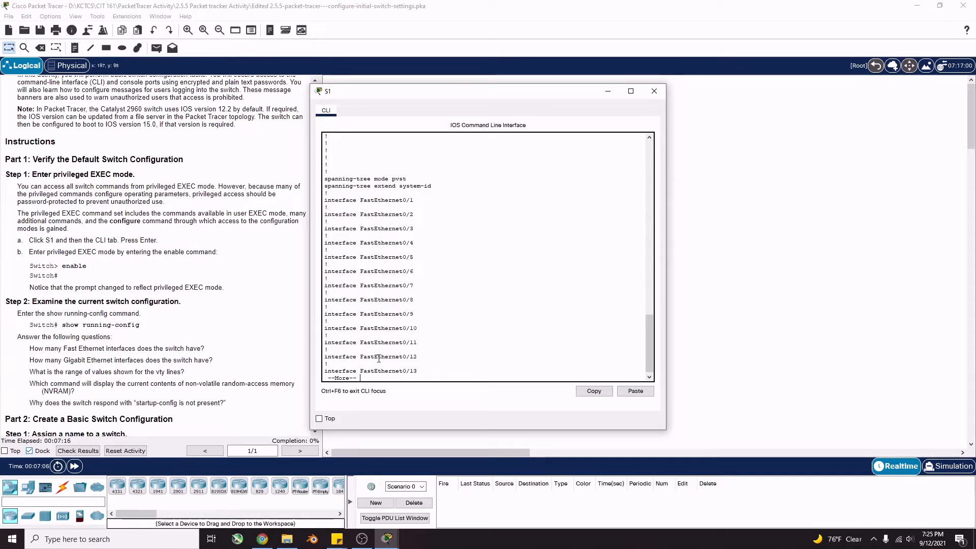
key("space")
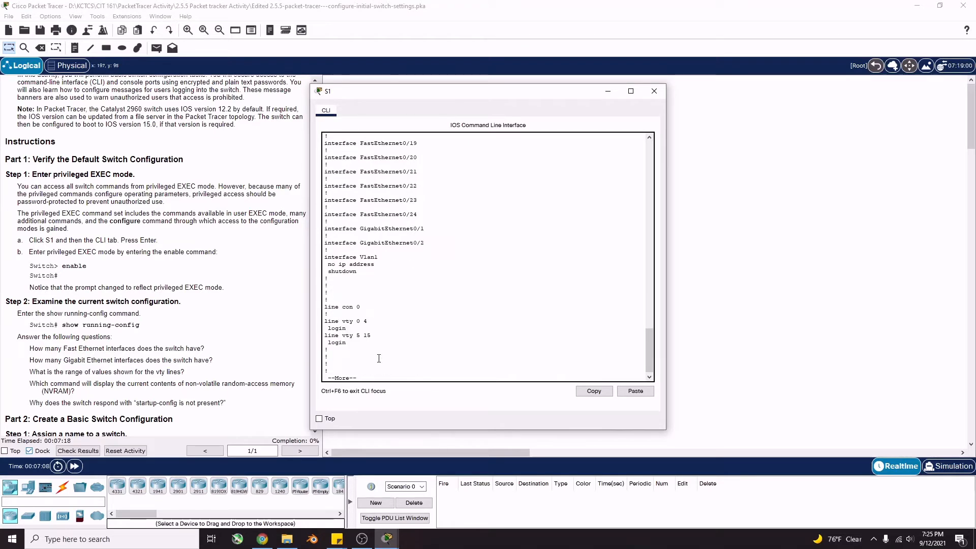
key("space")
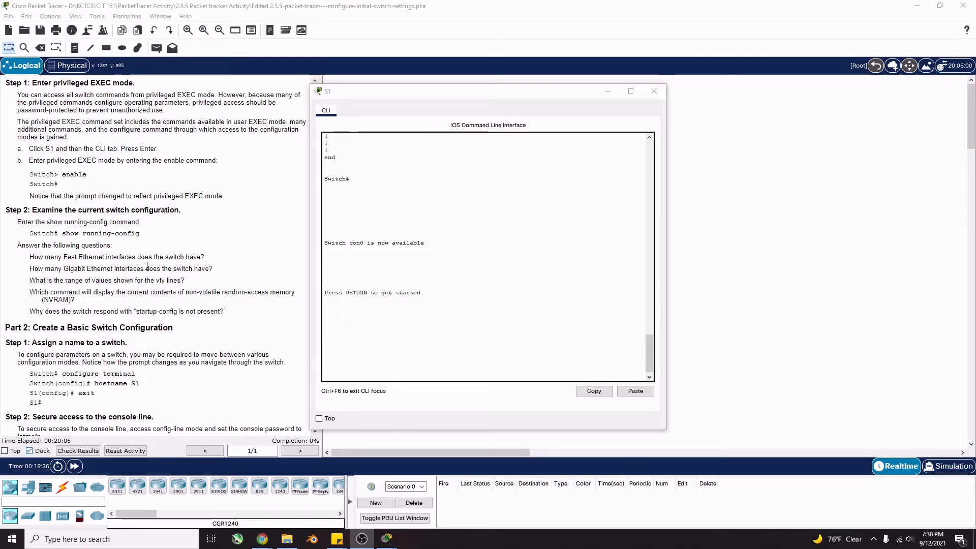
scroll(459, 265, "up", 10)
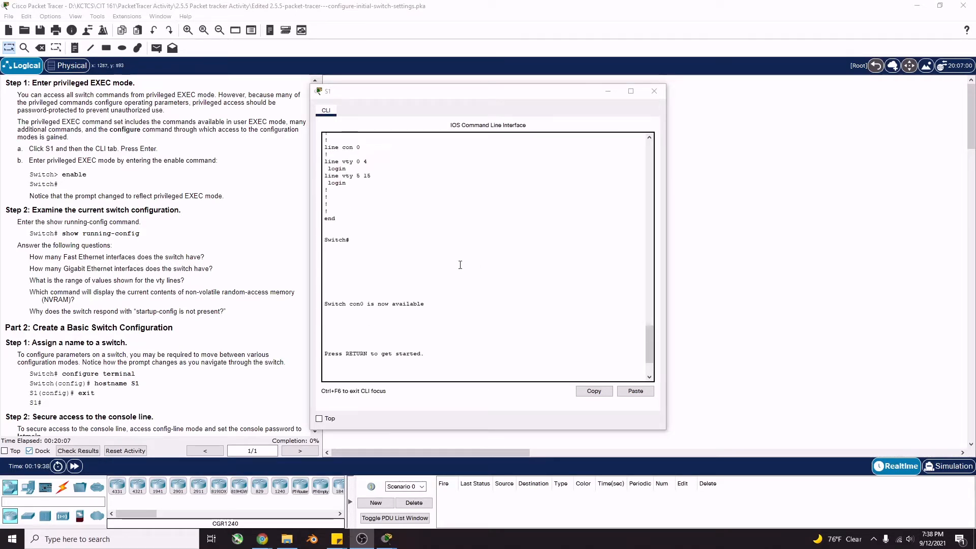
scroll(460, 265, "up", 2)
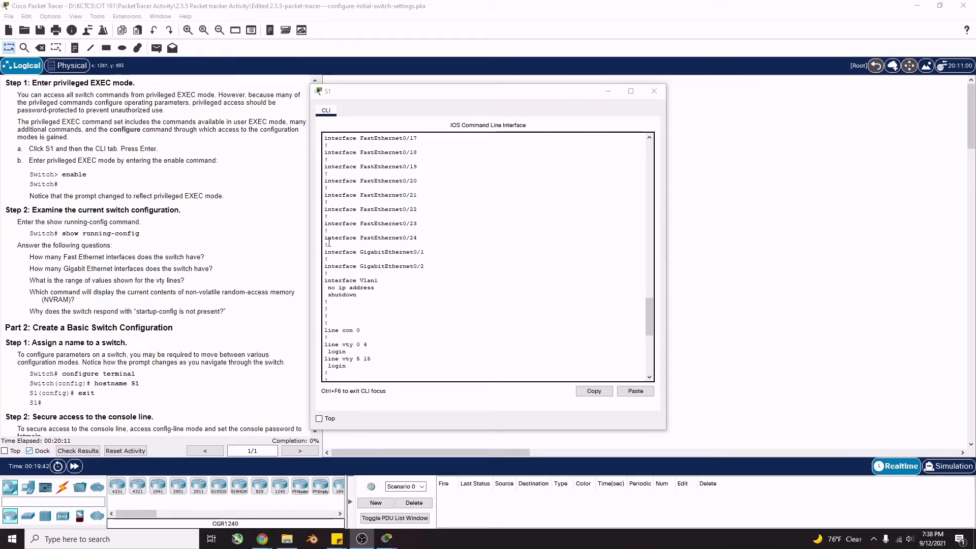
left_click_drag(419, 239, 409, 239)
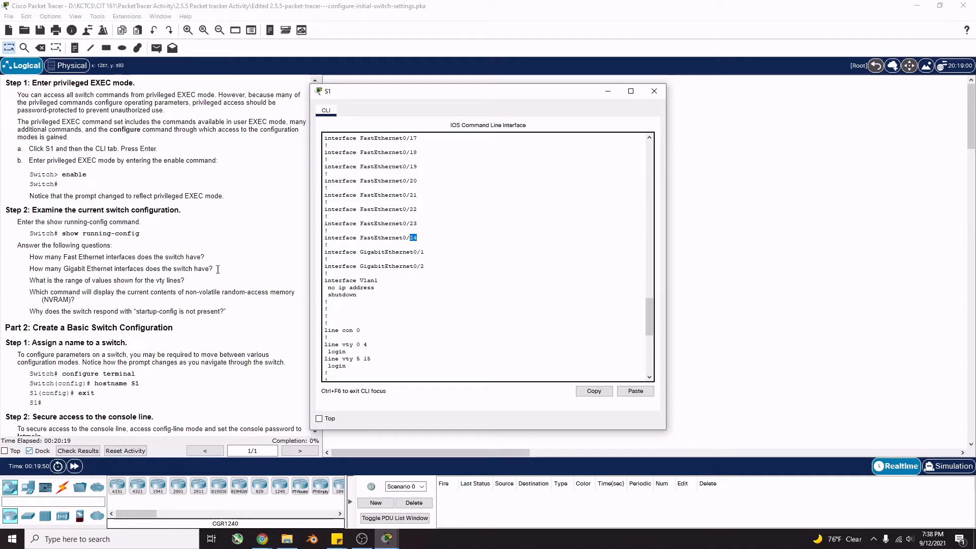
left_click_drag(360, 252, 422, 269)
left_click(422, 268)
scroll(370, 352, "down", 1)
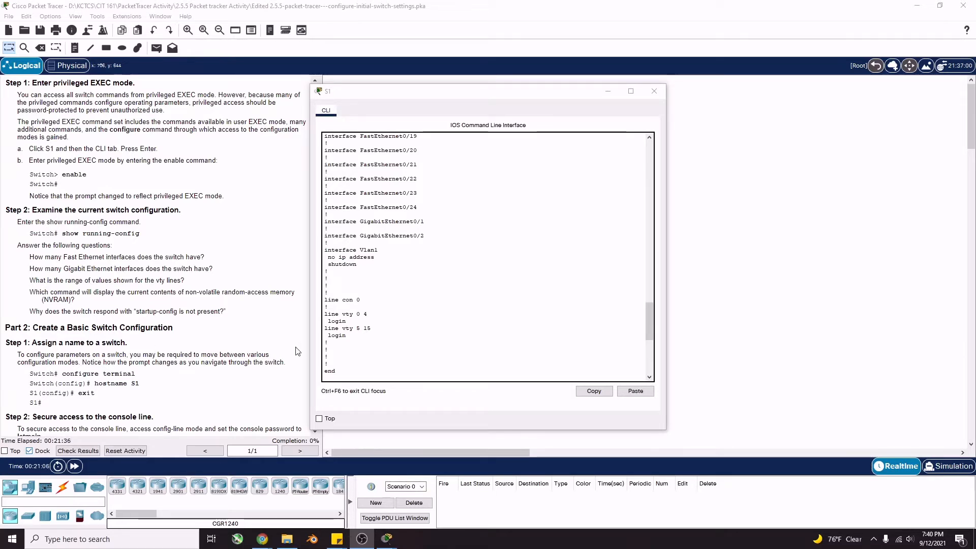
Press Enter in S1's console window to get a fresh Switch> prompt
scroll(72, 272, "down", 1)
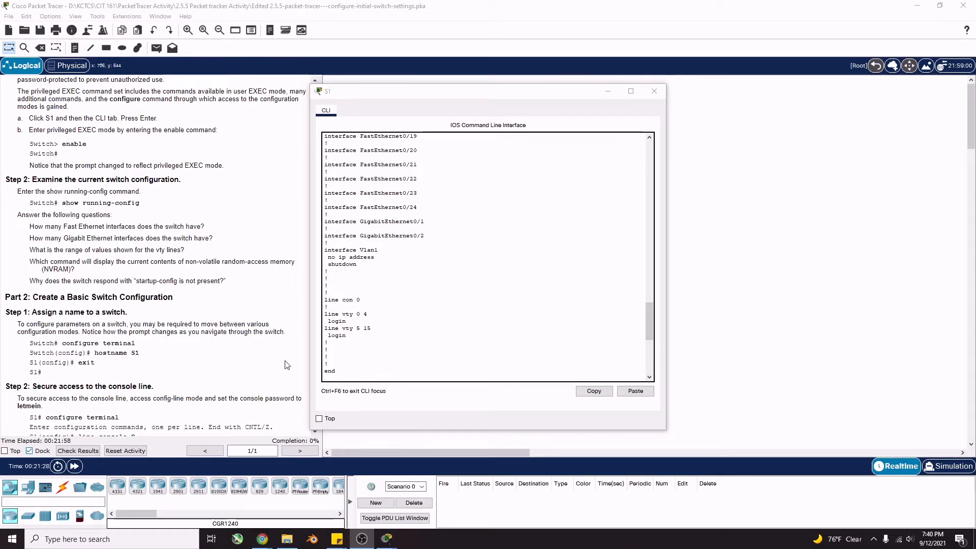
left_click(383, 353)
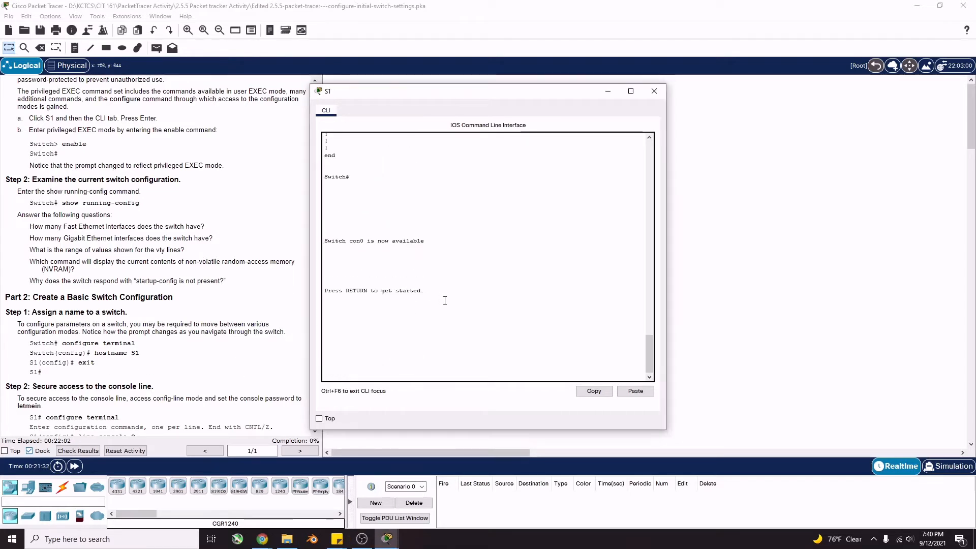
key("Return")
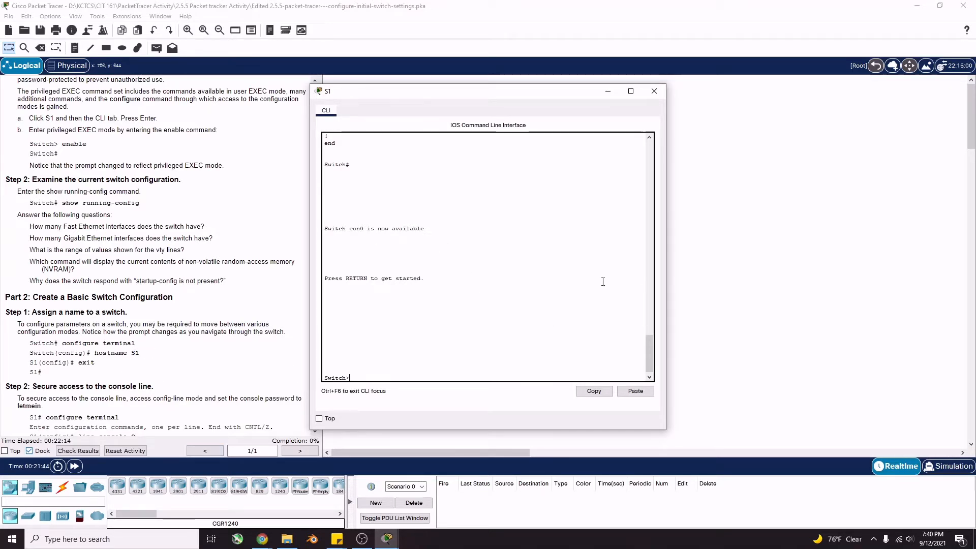
scroll(503, 296, "up", 2)
scroll(504, 295, "down", 3)
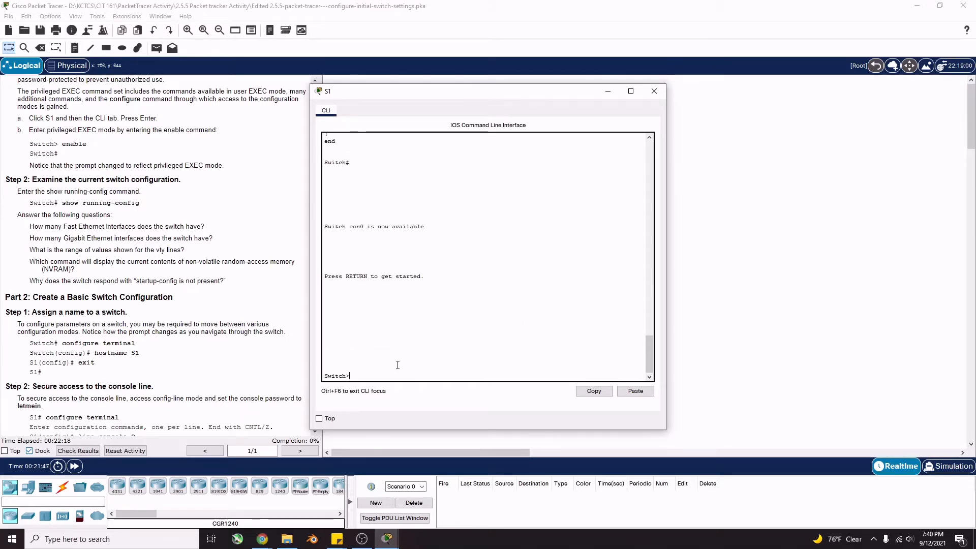
Run enable and configure terminal, set hostname S1, then exit back to S1#
type("enable")
key("Return")
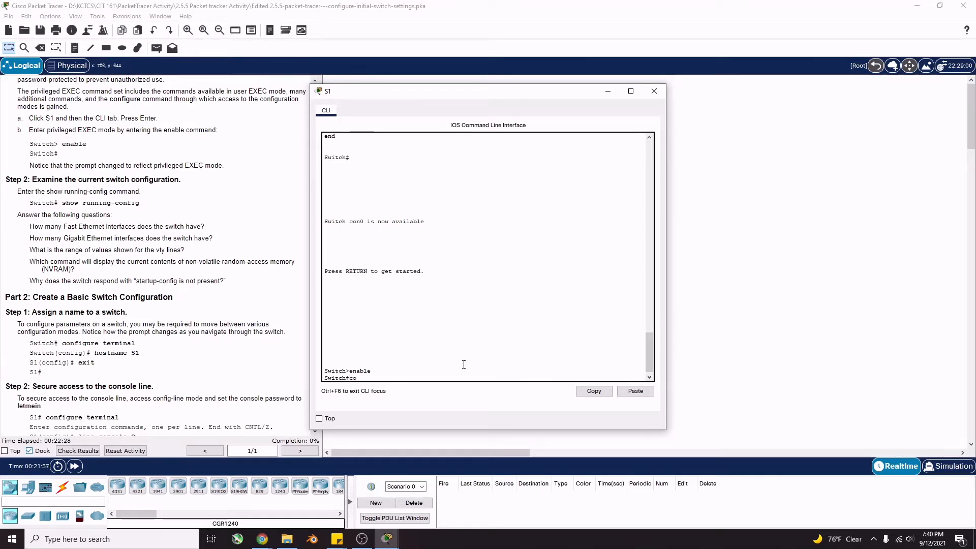
type("configure terminal")
key("Return")
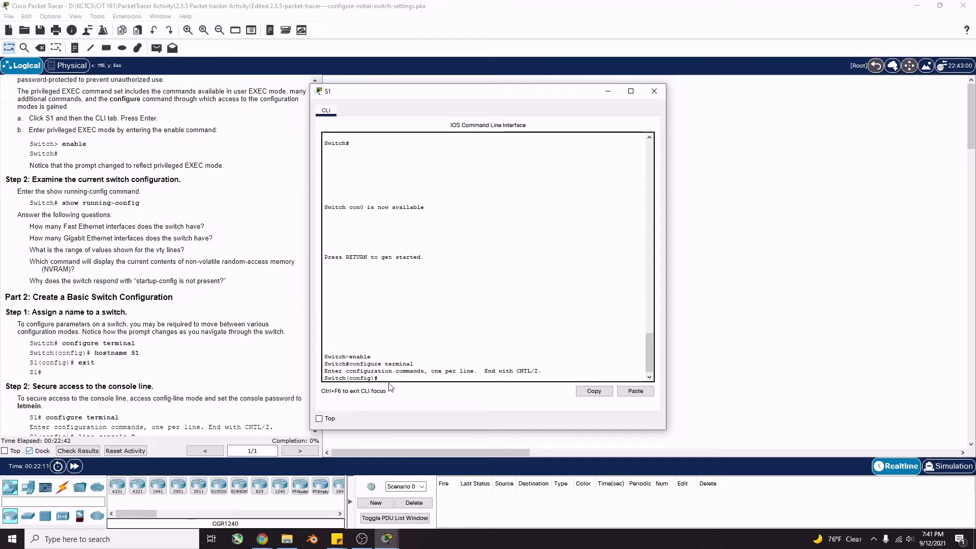
type("hostname")
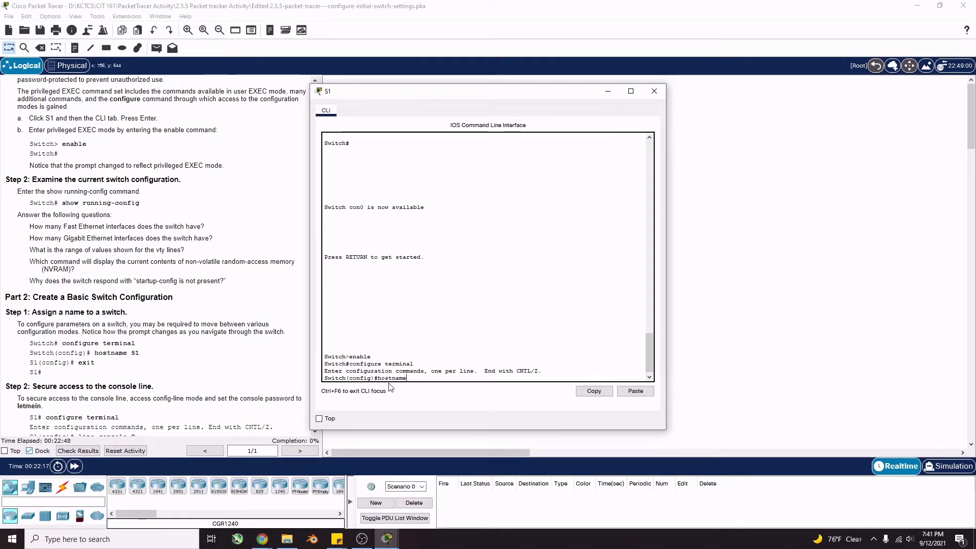
type(" S1")
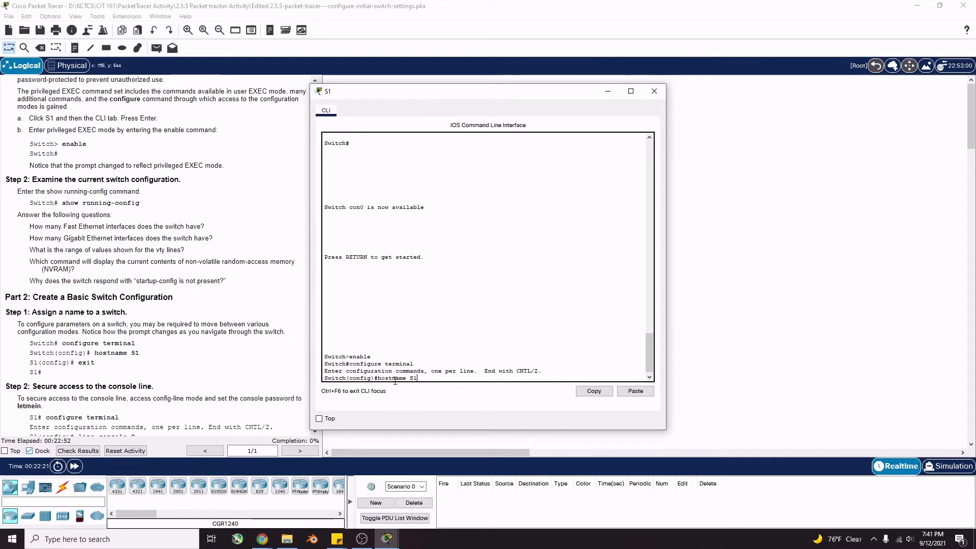
key("Return")
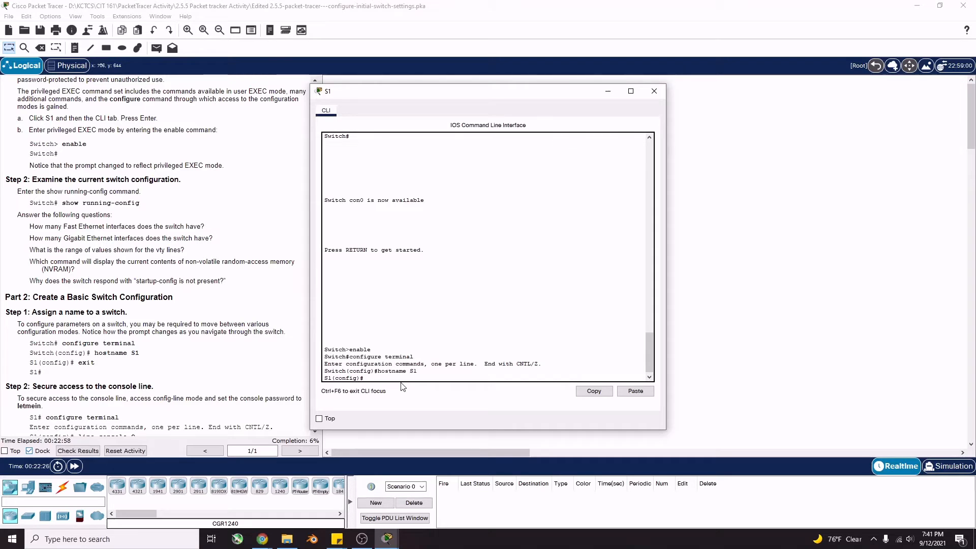
type("exit")
key("Return")
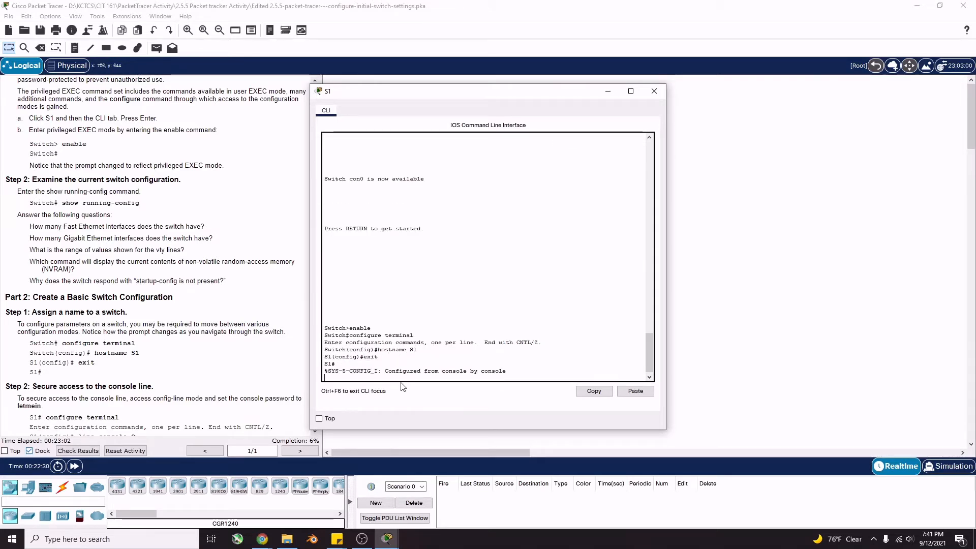
key("Return")
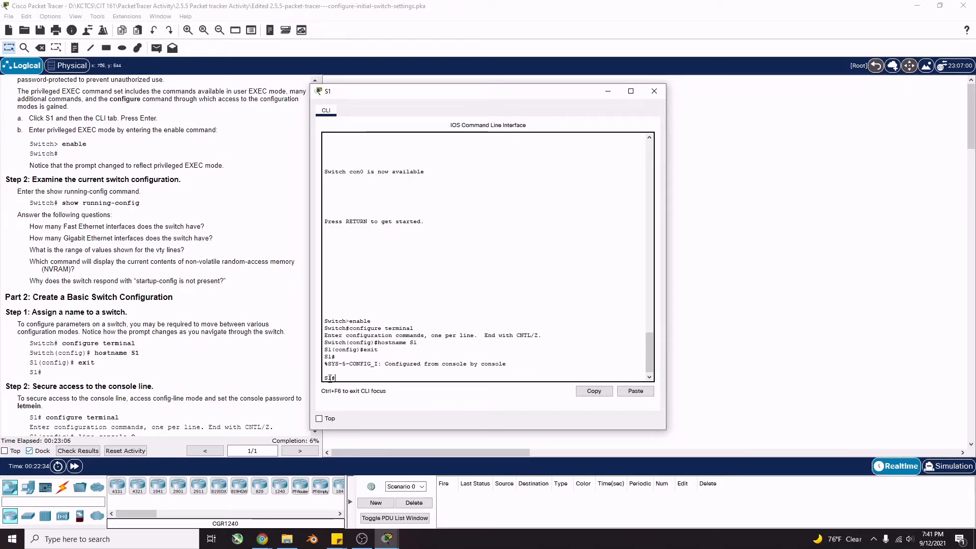
scroll(108, 334, "down", 2)
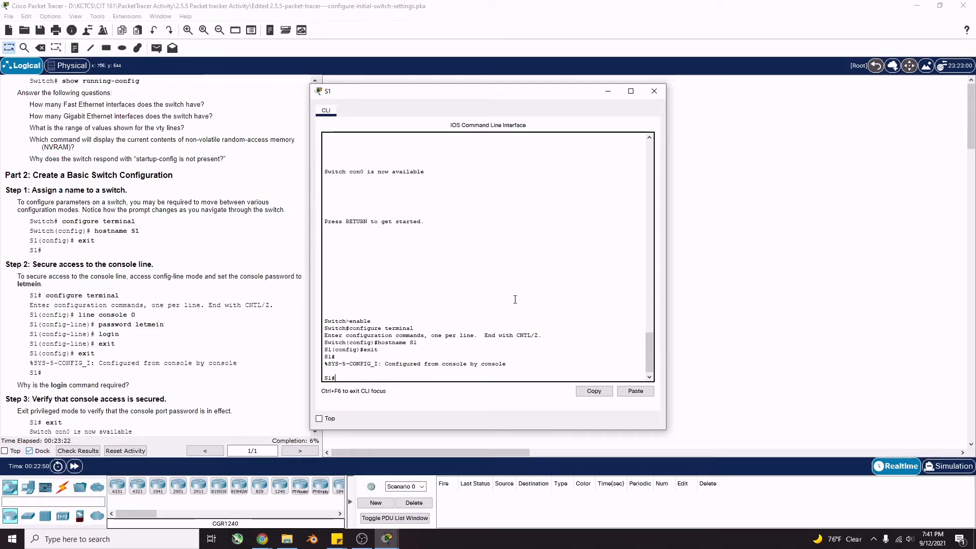
Enter global configuration mode and open console line 0 configuration
type("cnon")
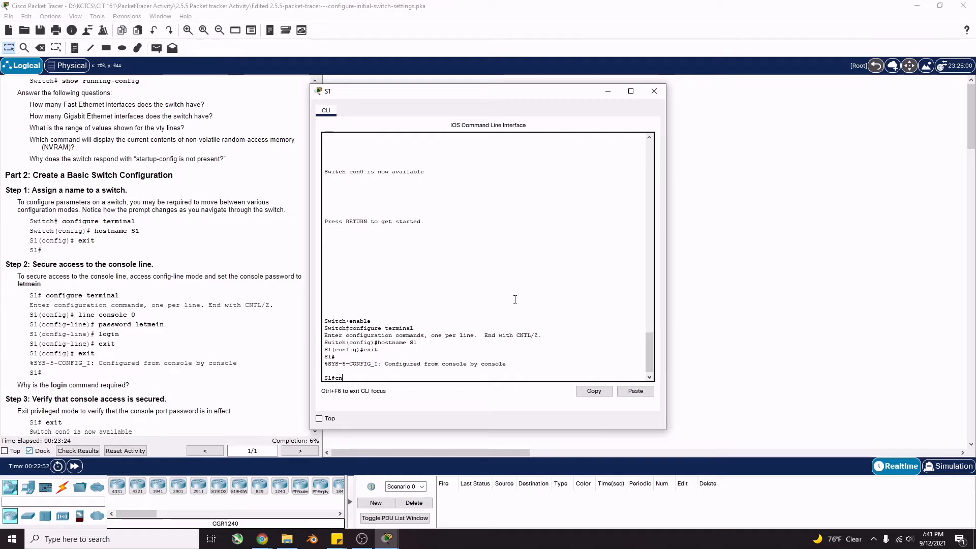
key("BackSpace")
key("BackSpace")
key("BackSpace")
type("onfigure termina")
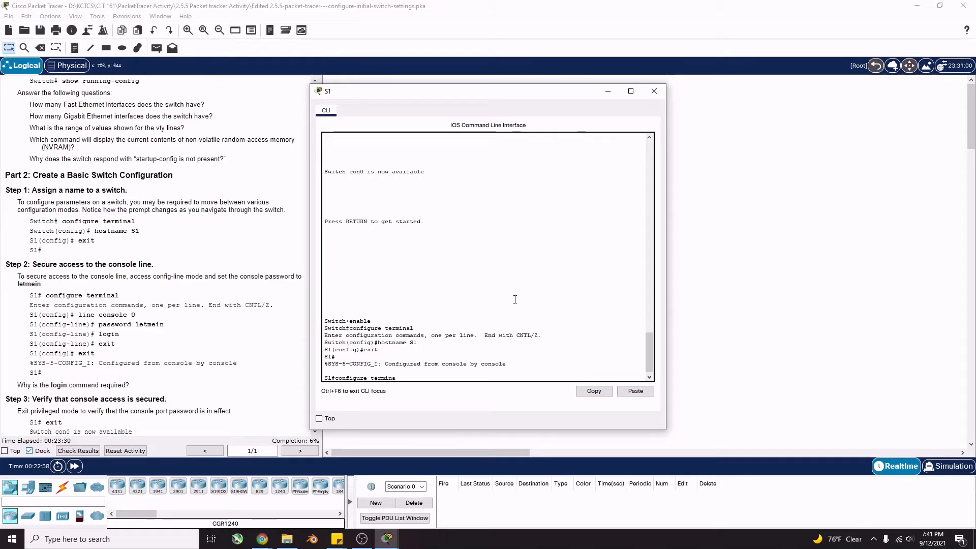
type("l")
key("Return")
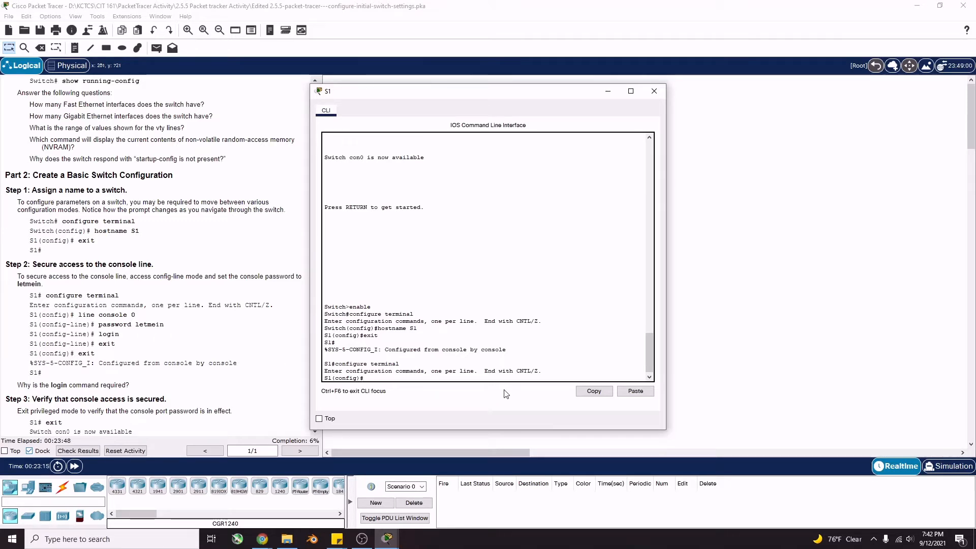
type("line")
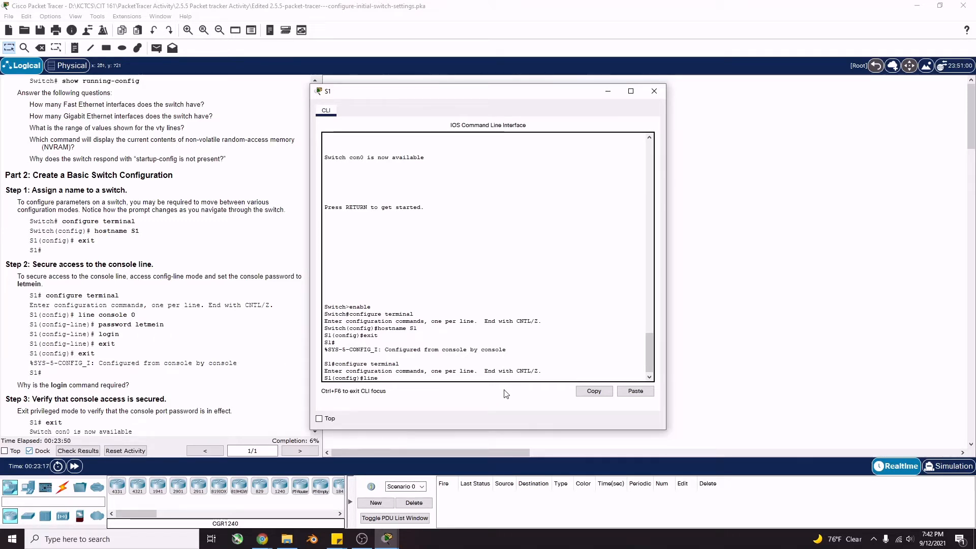
key("BackSpace")
key("BackSpace")
type("conso")
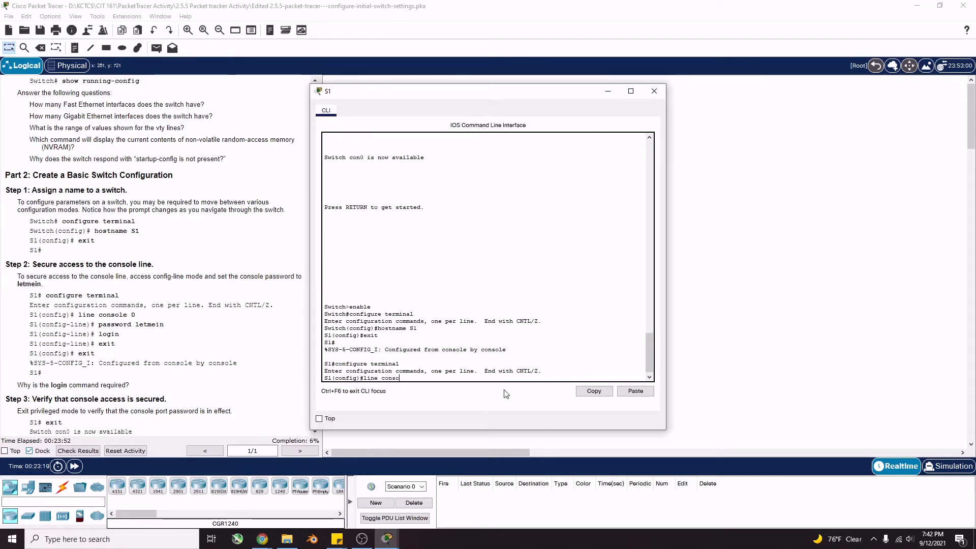
type("le 0")
key("Return")
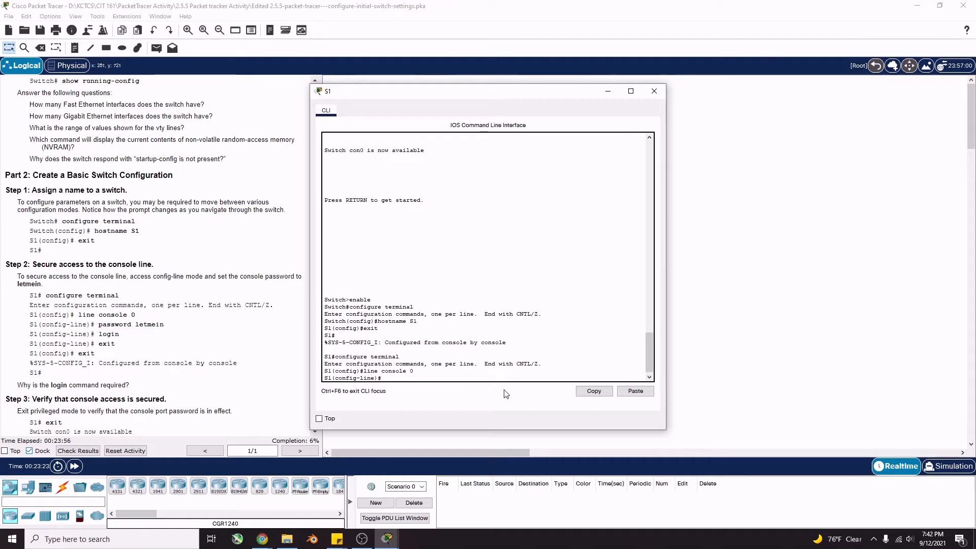
Set the console line password, enable login, and exit back to S1#
type("password let")
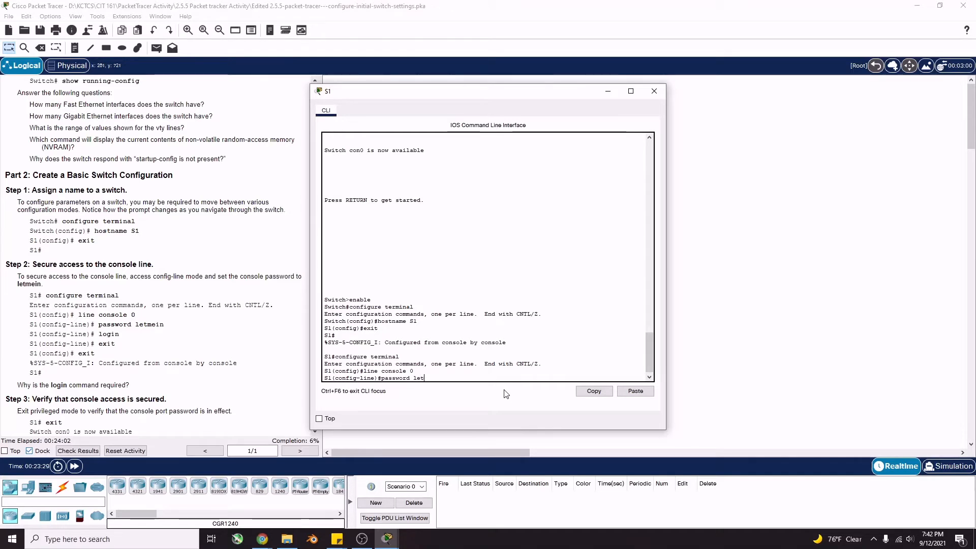
type("me")
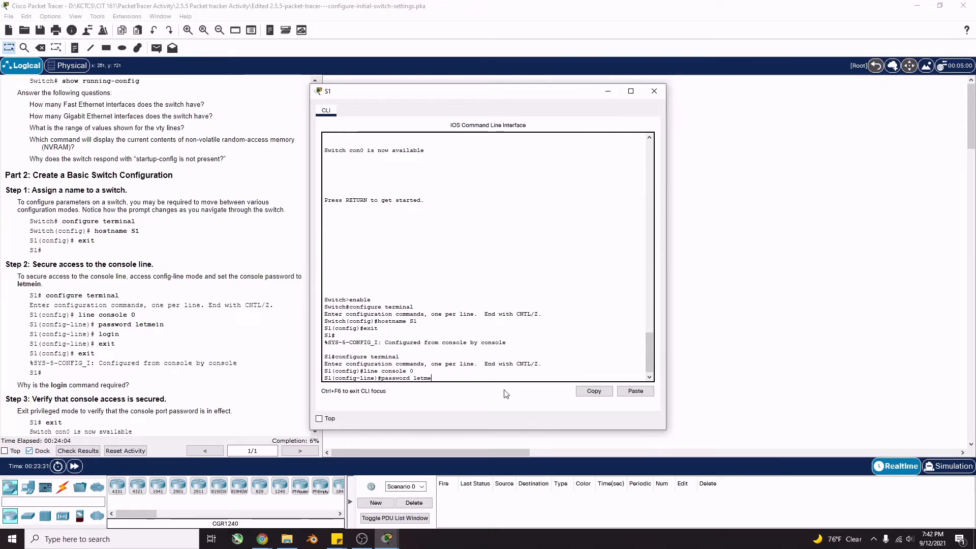
type("in")
key("Return")
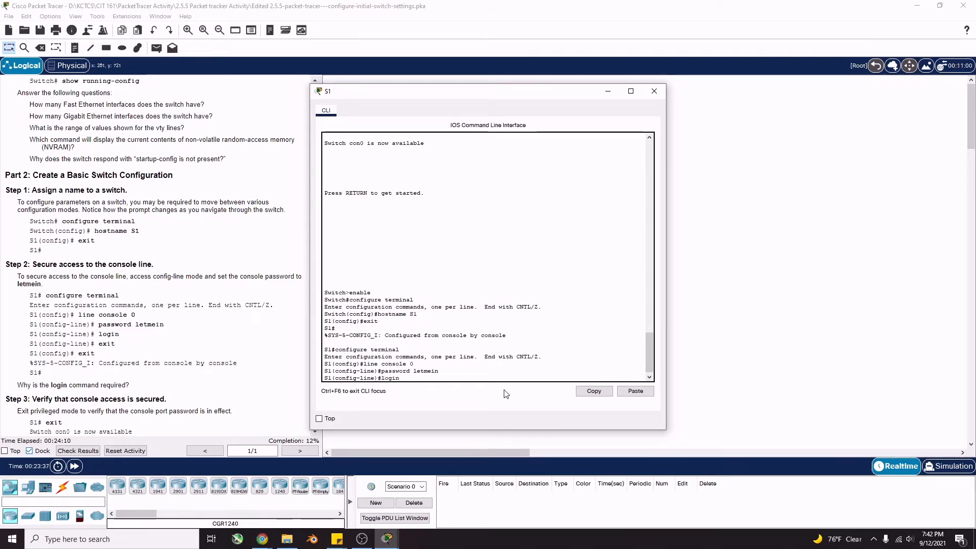
type("login")
key("Return")
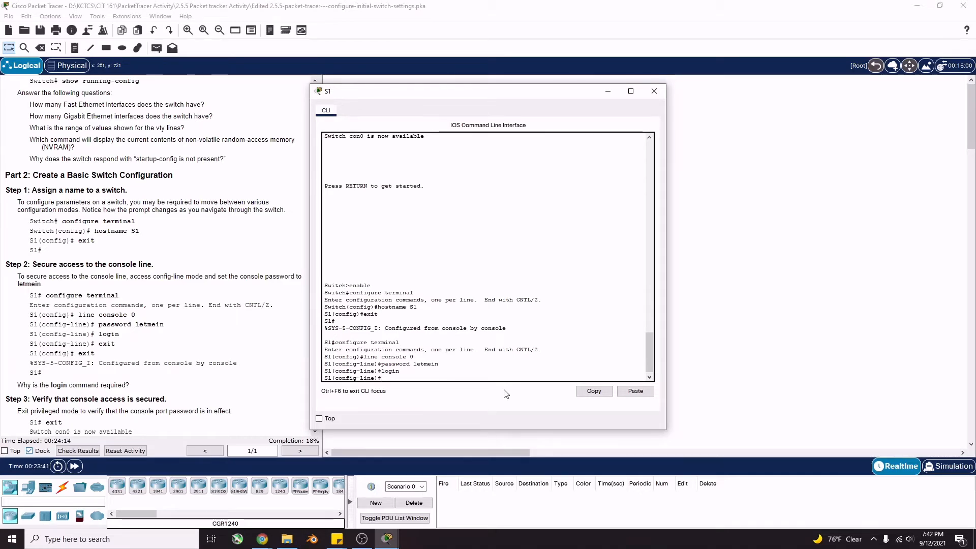
type("exit")
key("Return")
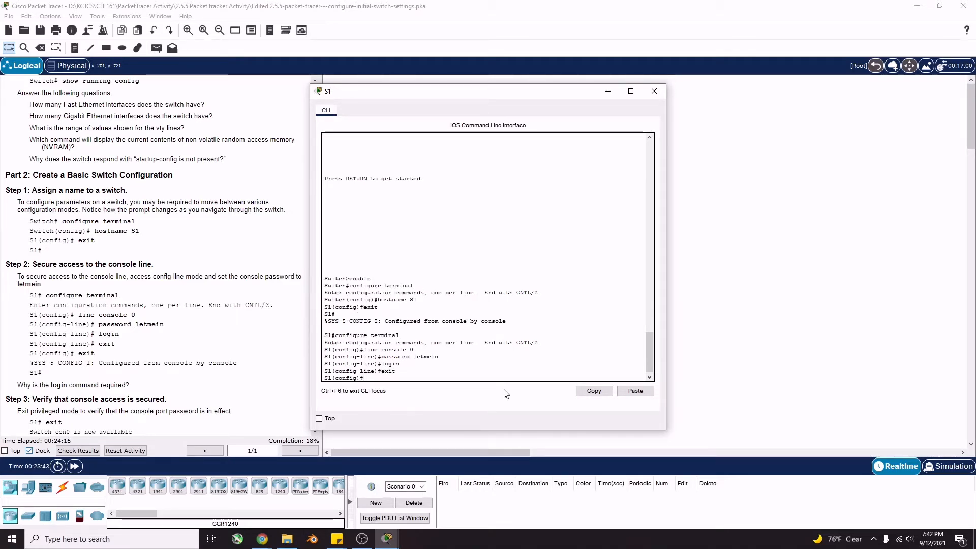
type("exit")
key("Return")
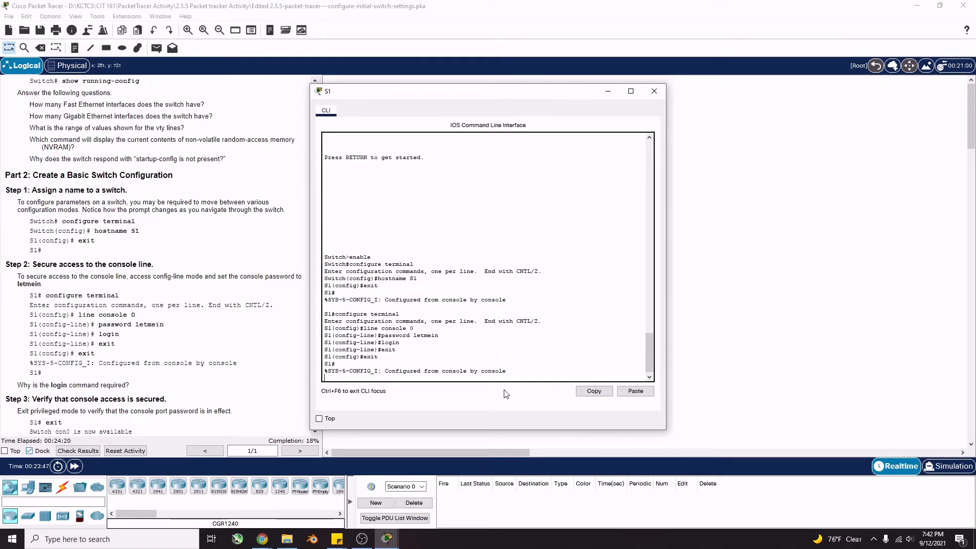
key("Return")
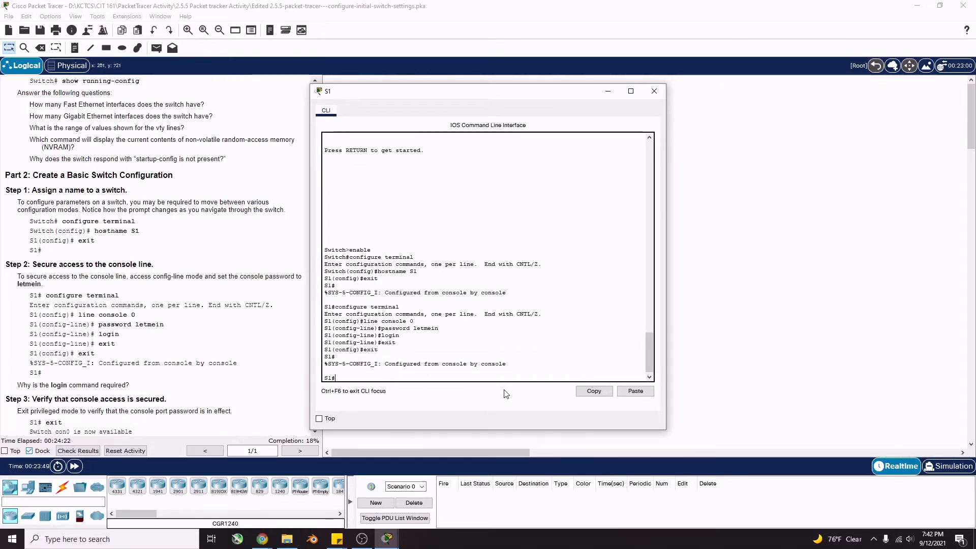
Exit S1's session and log back in with the console password at User Access Verification
scroll(131, 387, "down", 1)
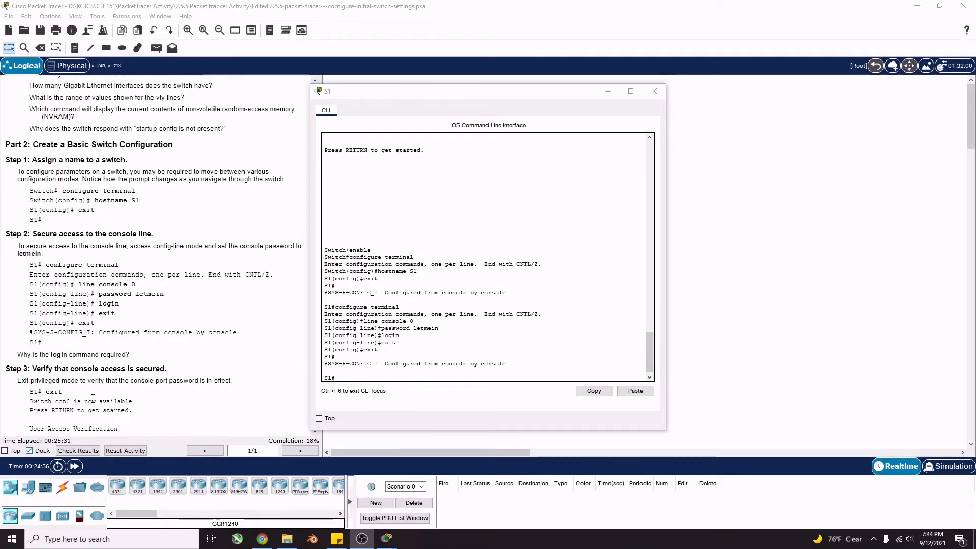
scroll(93, 397, "down", 3)
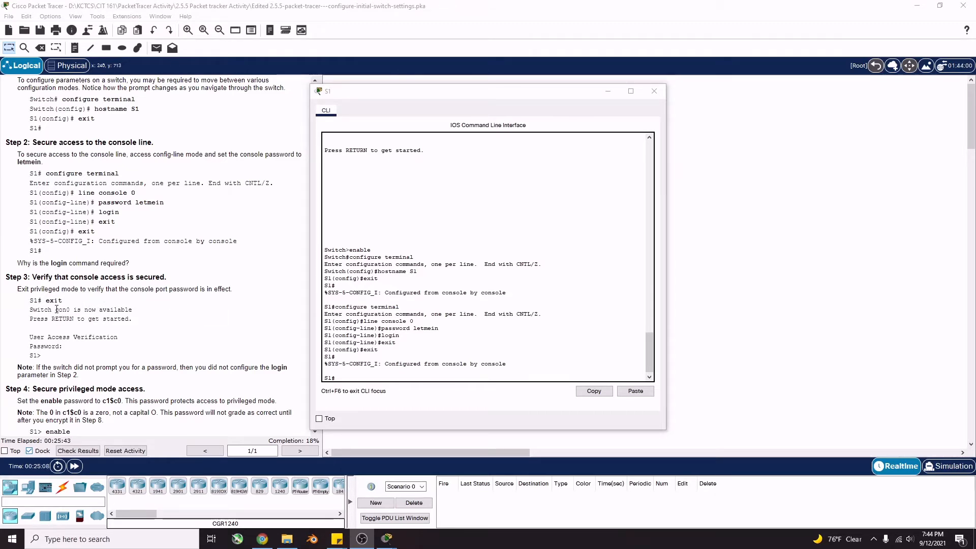
left_click(352, 379)
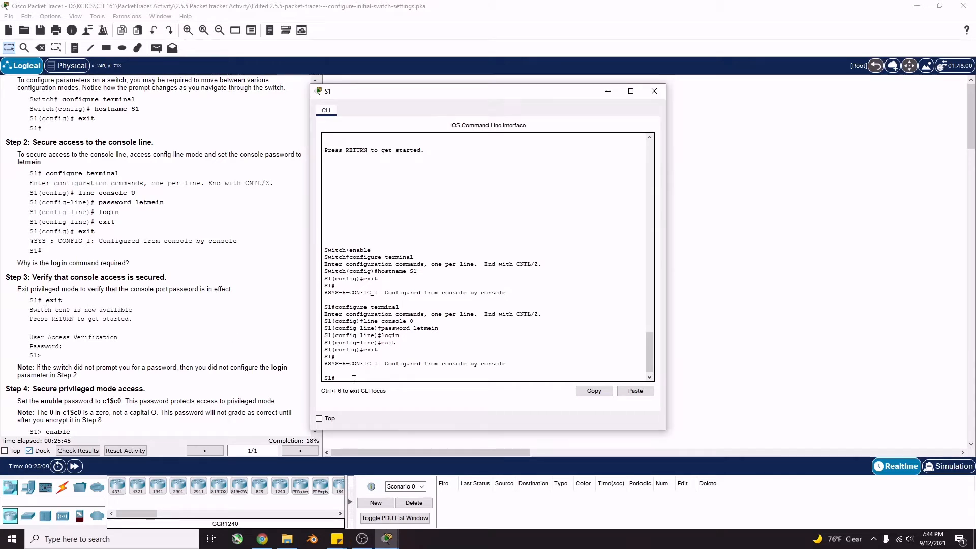
type("exit")
key("Return")
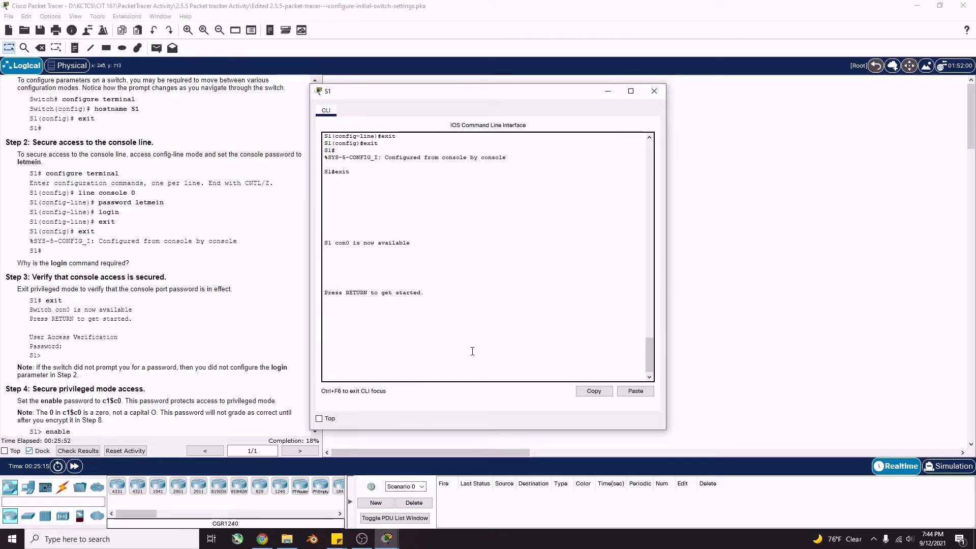
key("Return")
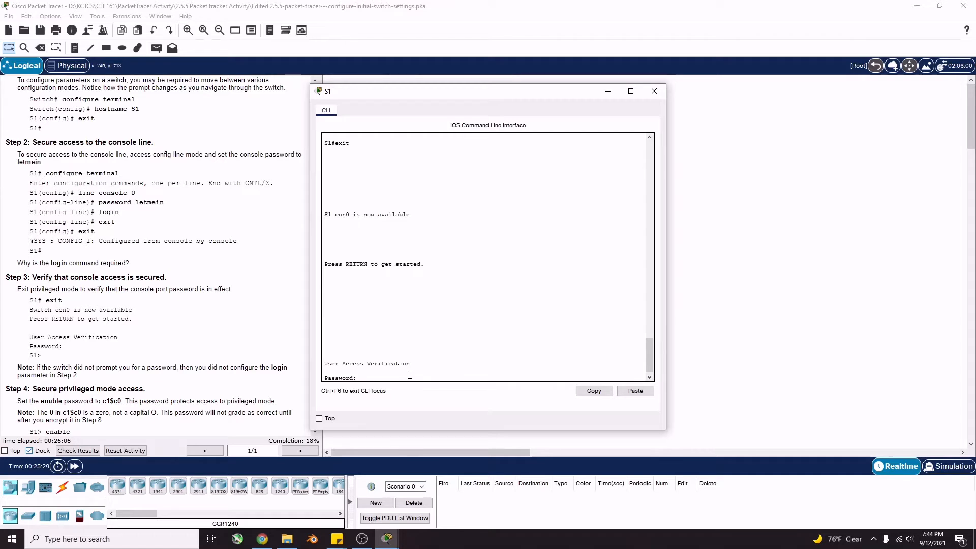
key("Return")
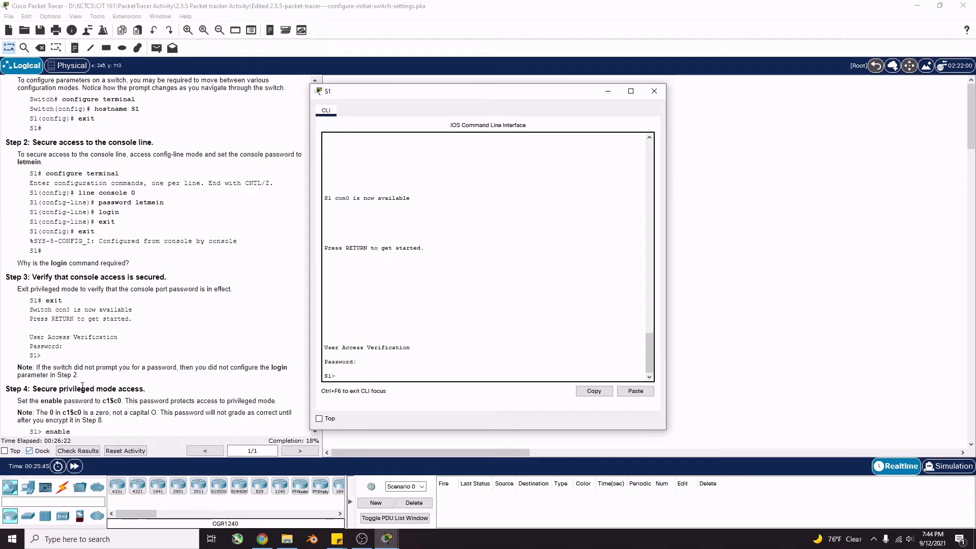
left_click_drag(409, 347, 321, 348)
left_click(320, 348)
Run enable and configure terminal on S1 to reach global configuration mode
scroll(96, 299, "down", 3)
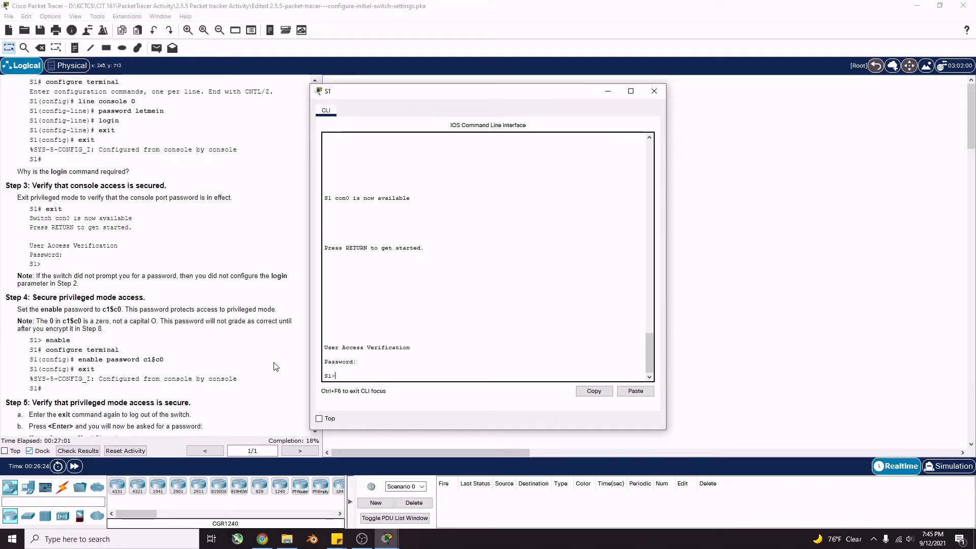
type("enable")
key("Return")
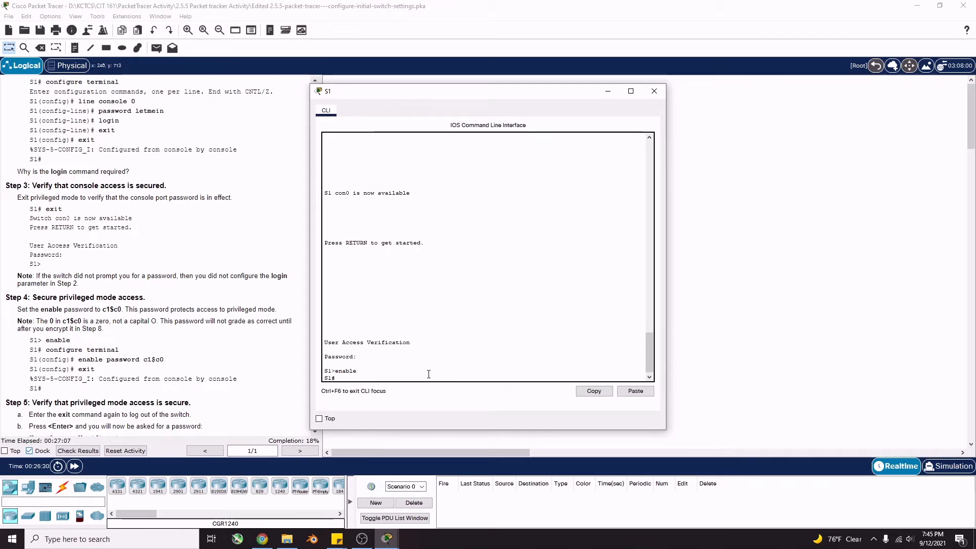
type("con")
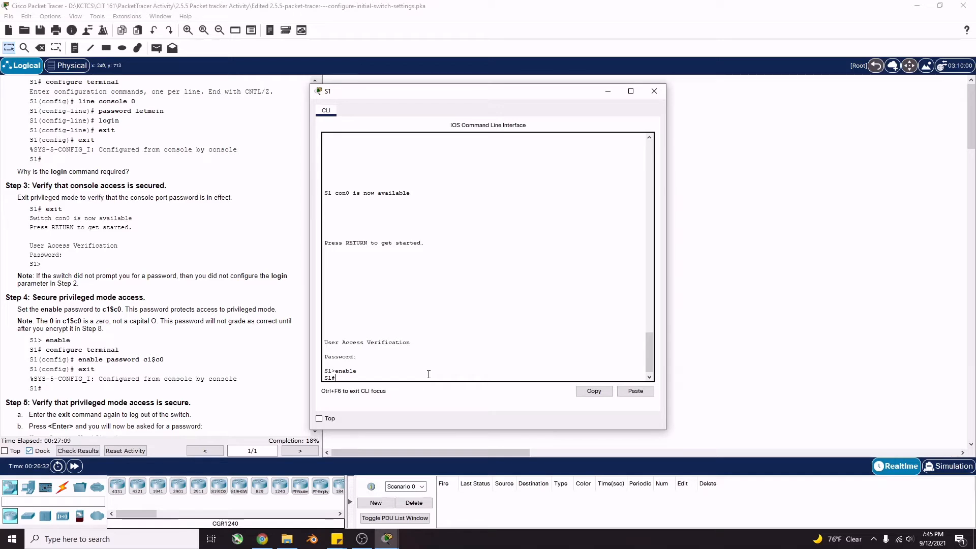
type("figur")
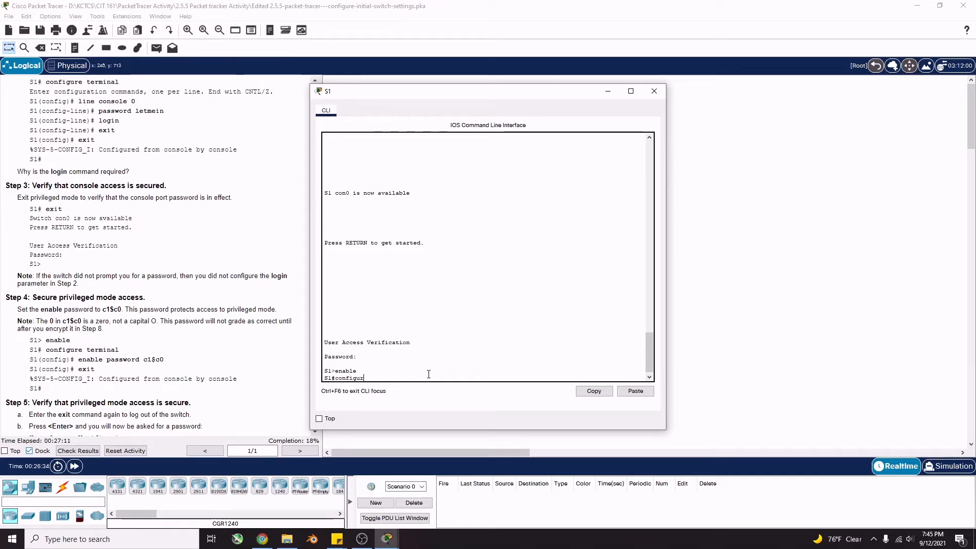
type("e terminal")
key("Return")
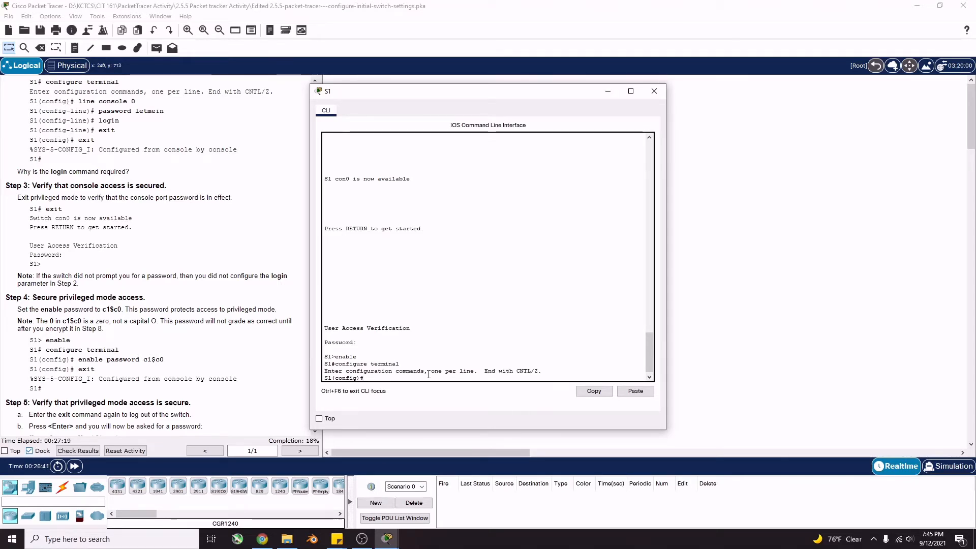
Set the enable password for privileged mode and exit back to S1#
type("enabl")
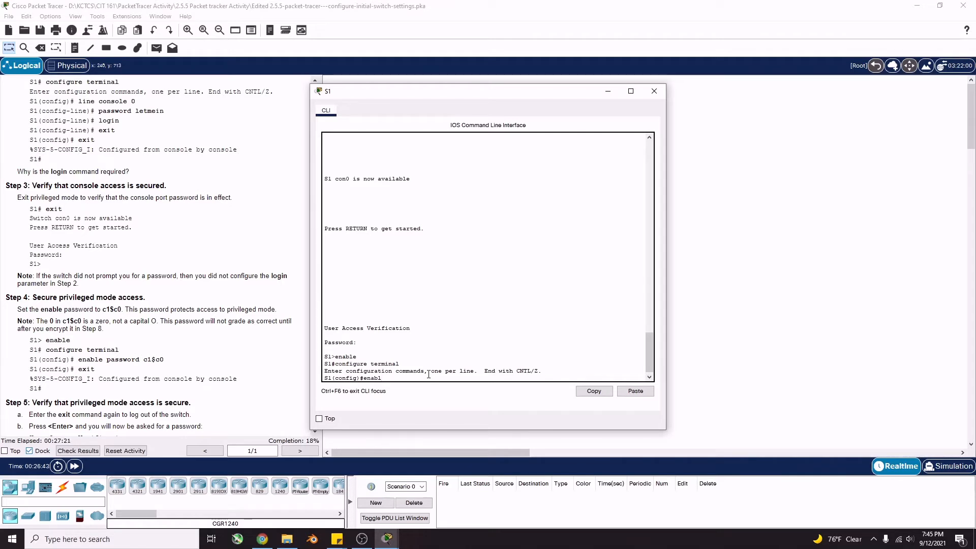
type("e password")
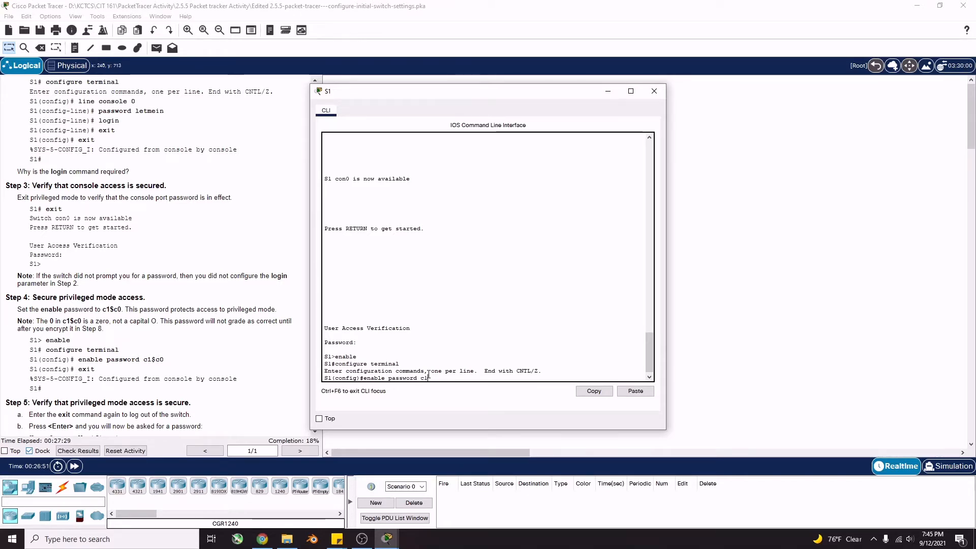
type("c1$c0")
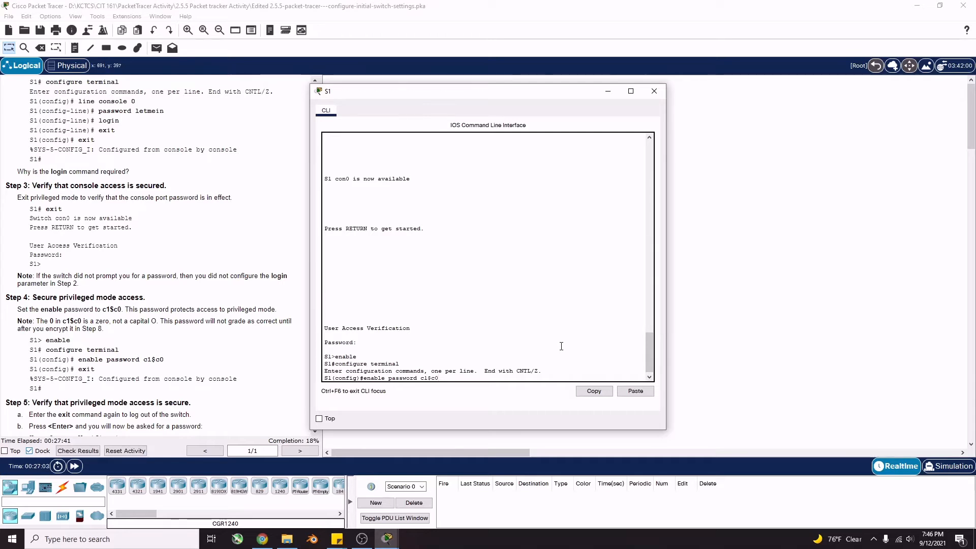
key("Return")
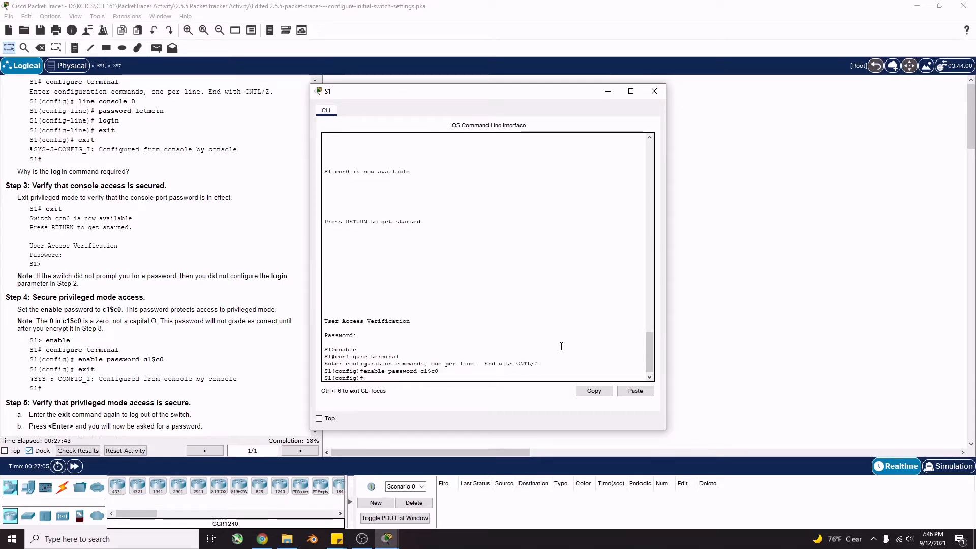
type("exit")
key("Return")
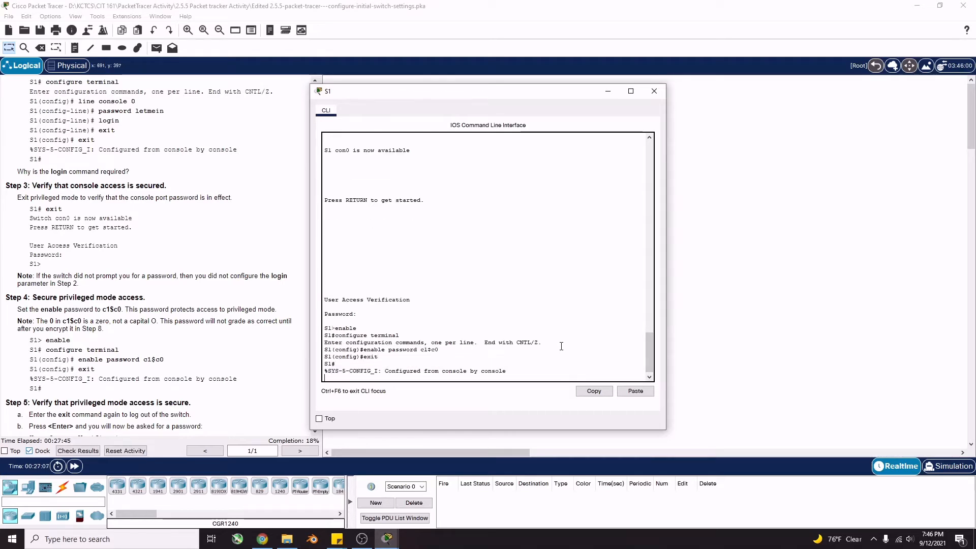
key("Return")
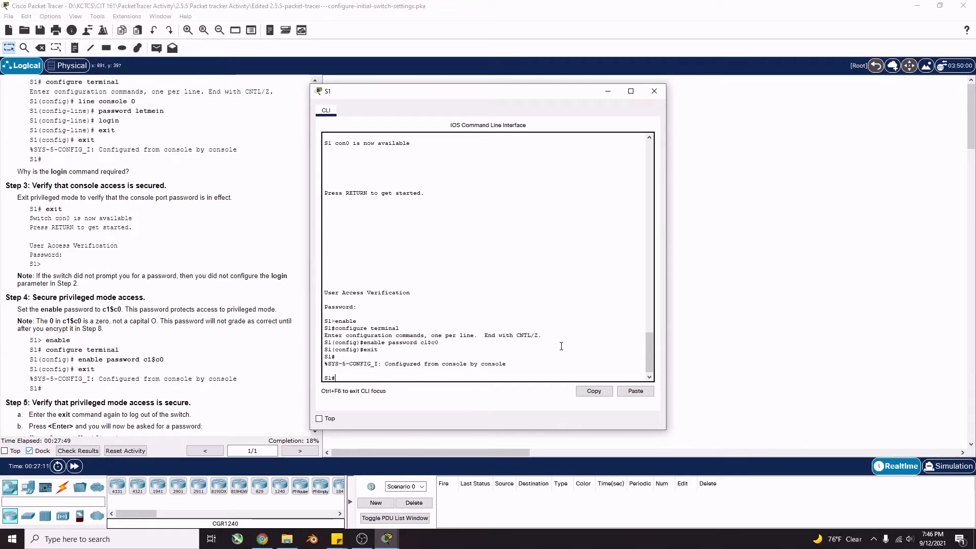
scroll(132, 334, "down", 3)
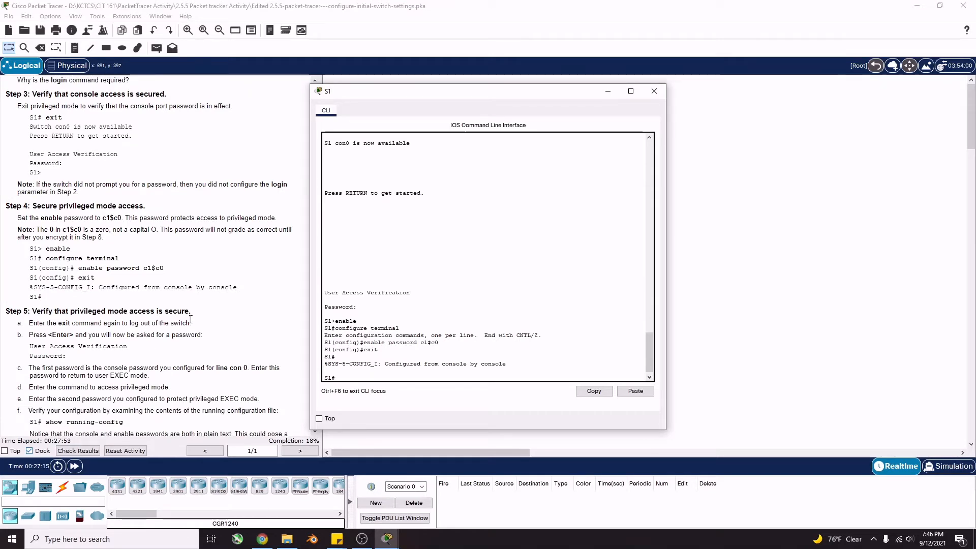
scroll(102, 327, "down", 1)
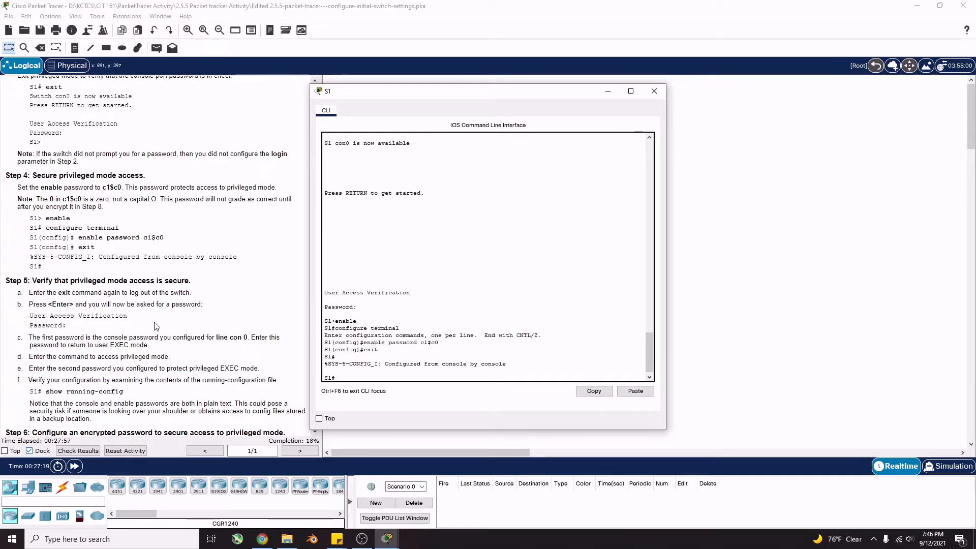
Log out of S1 and log back in with the console password
type("exit")
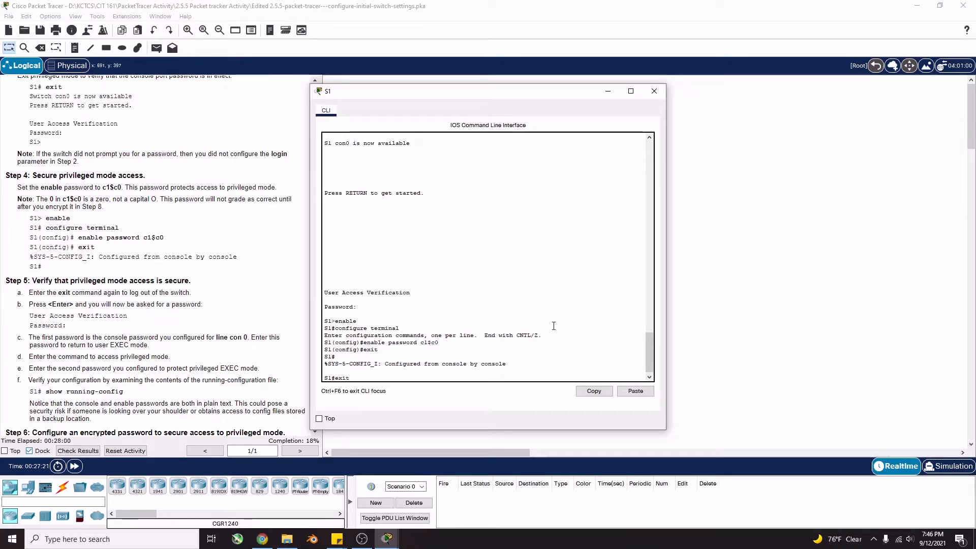
key("Return")
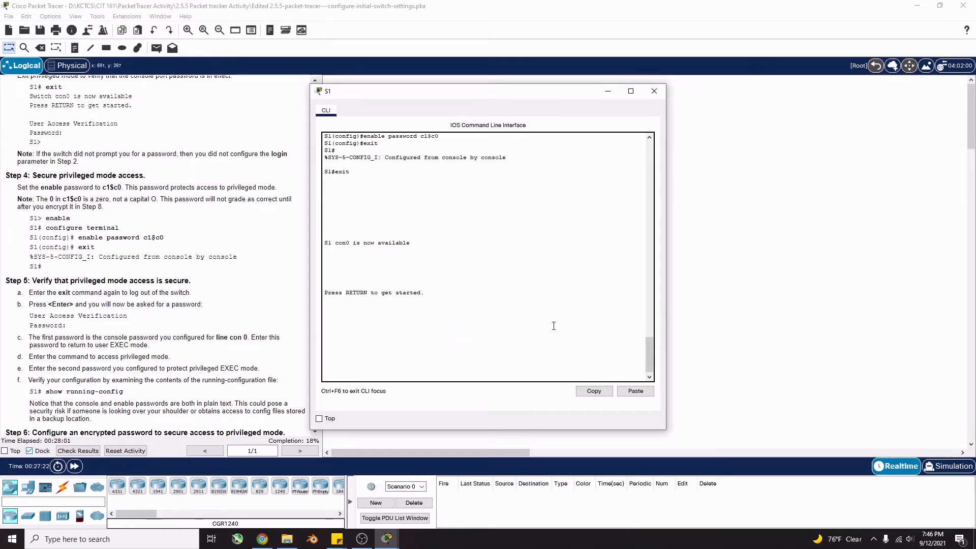
key("Return")
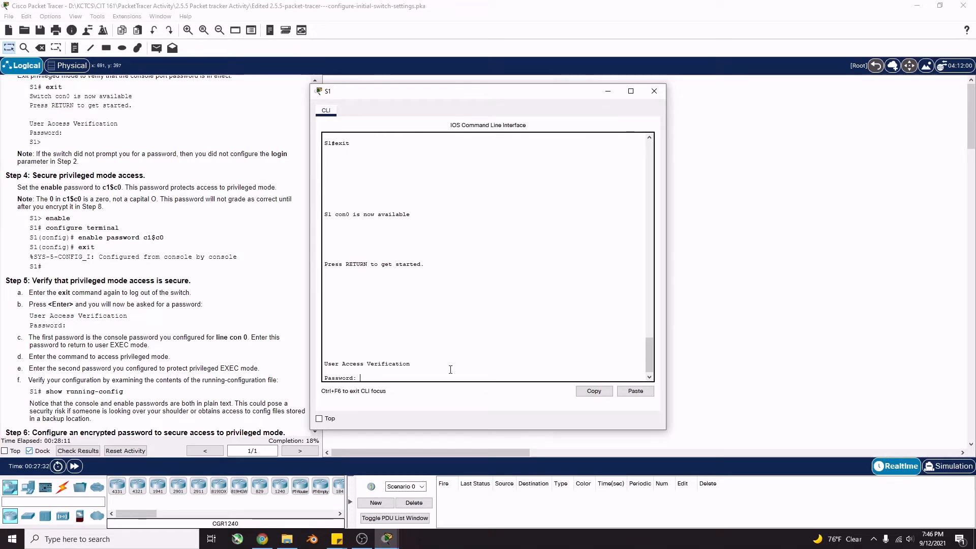
key("Return")
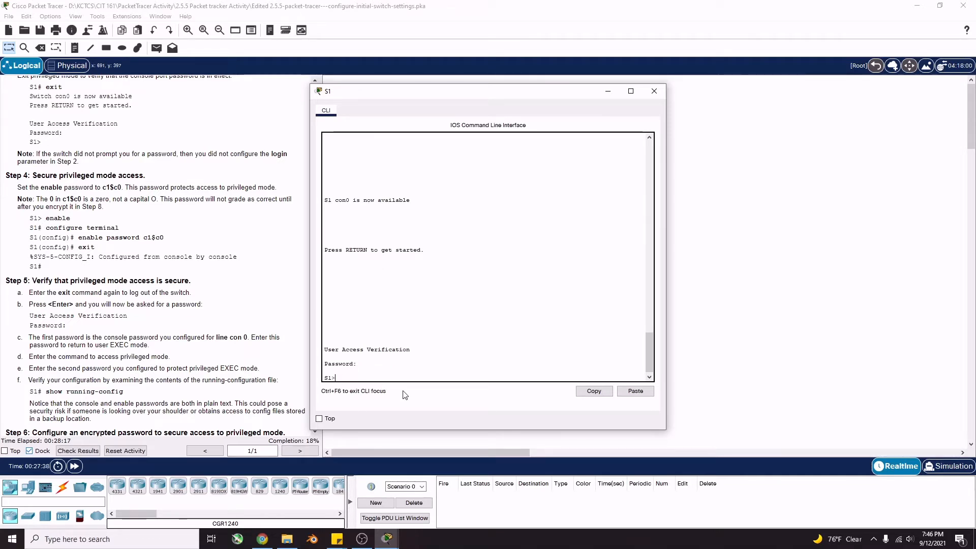
Run enable and supply the enable password to reach the S1# prompt
type("enable")
key("Return")
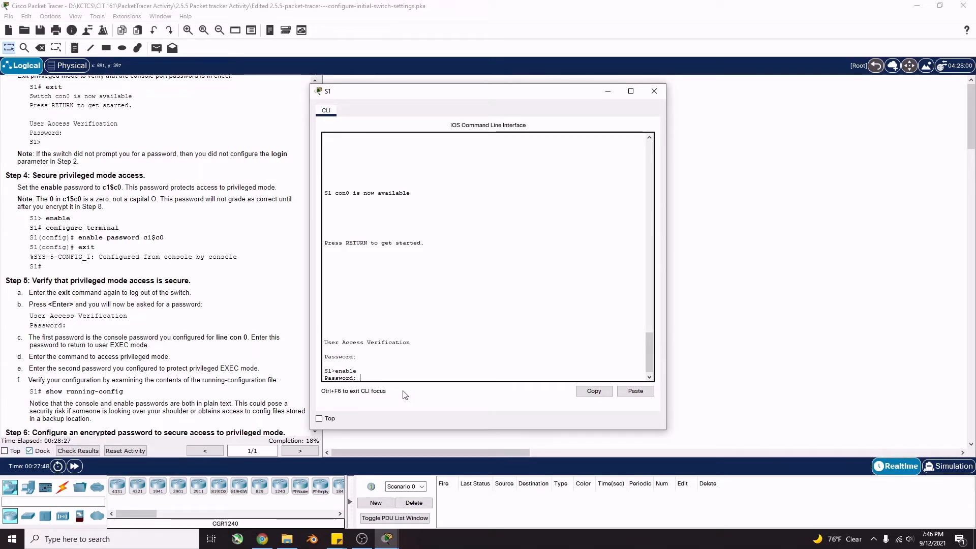
key("Return")
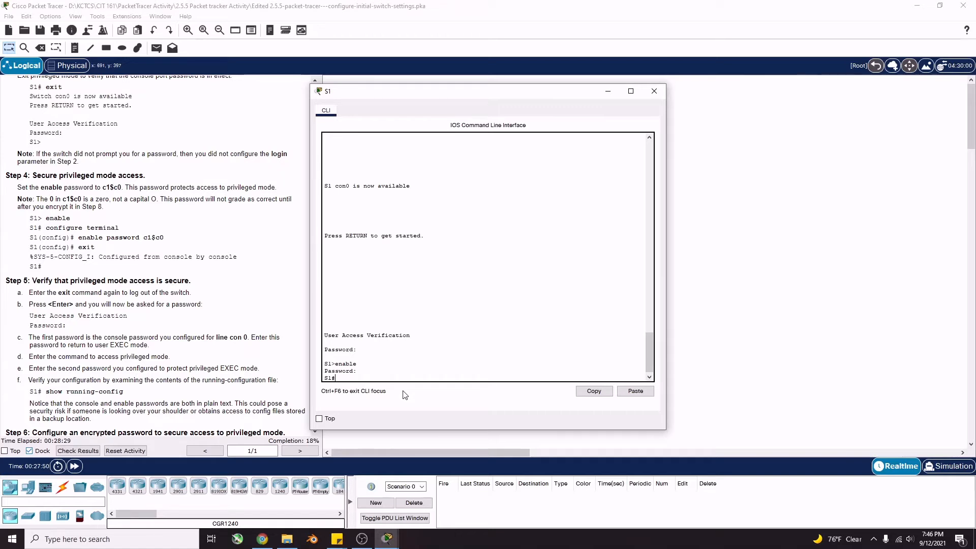
left_click_drag(345, 377, 324, 371)
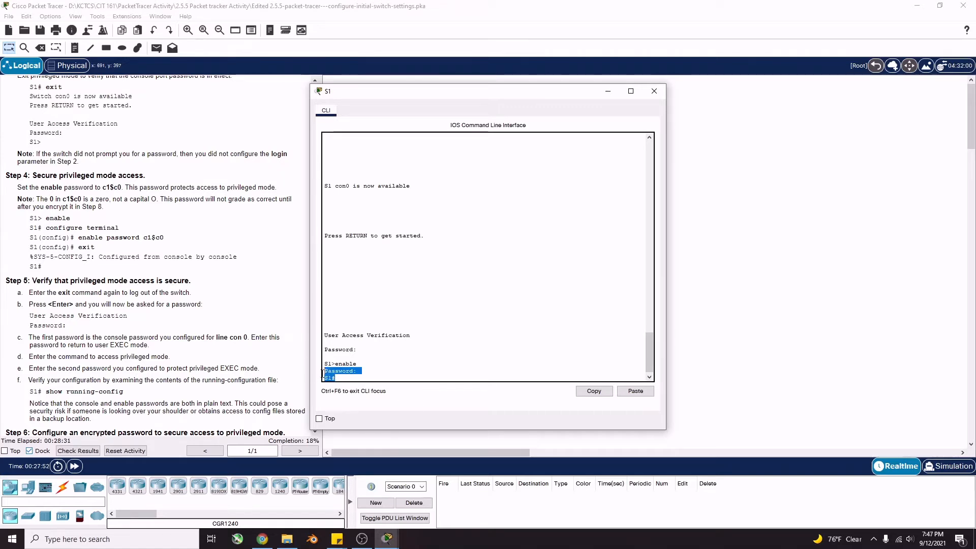
left_click(362, 377)
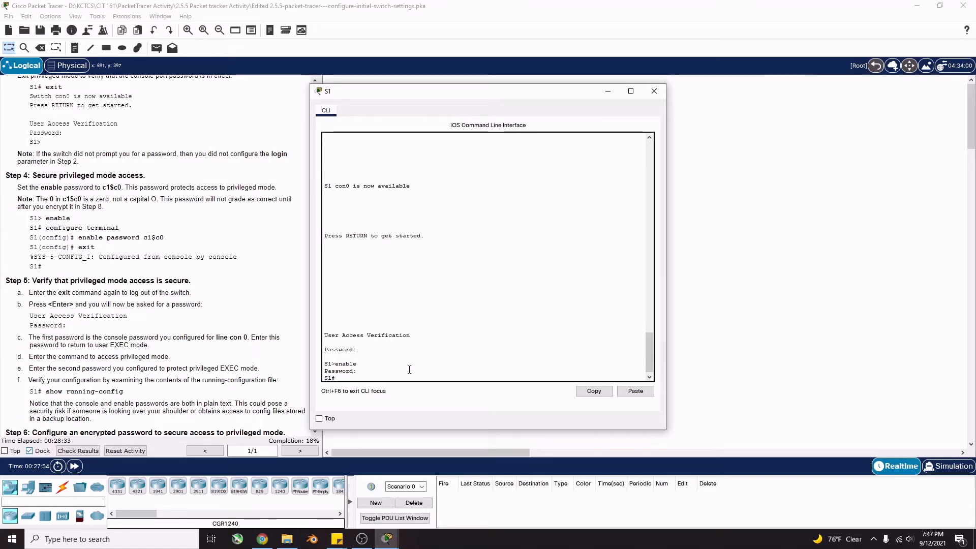
left_click(346, 379)
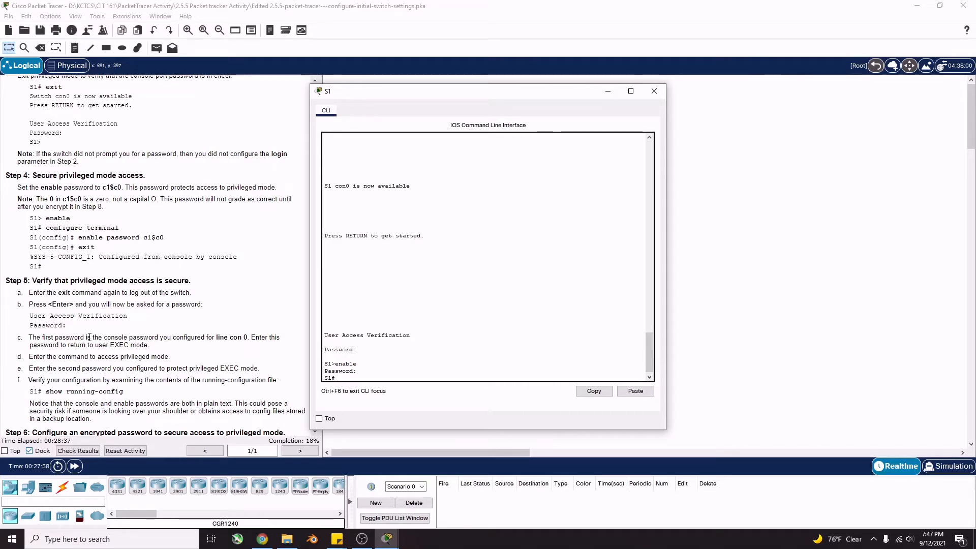
scroll(89, 337, "down", 1)
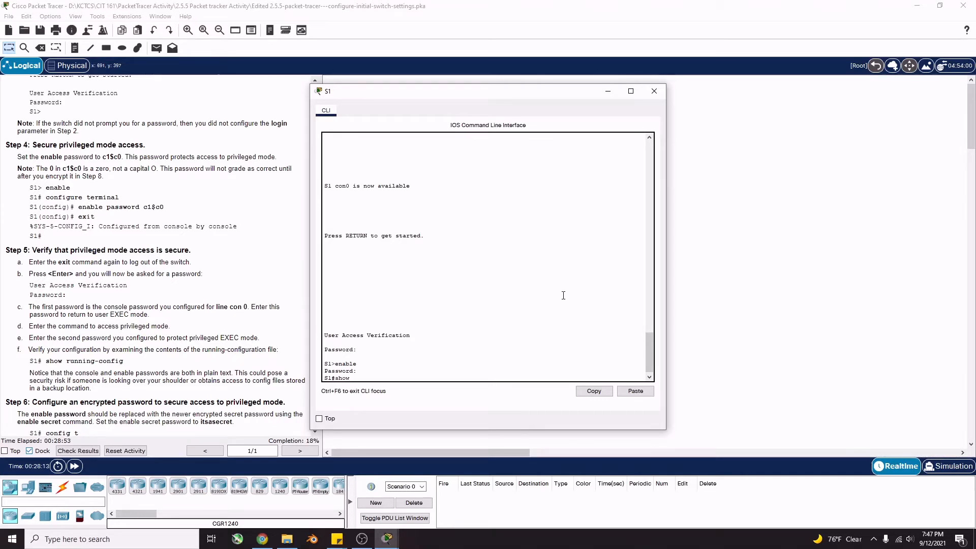
Run show running-config and page to the end, checking console line 0's password and login
type("running")
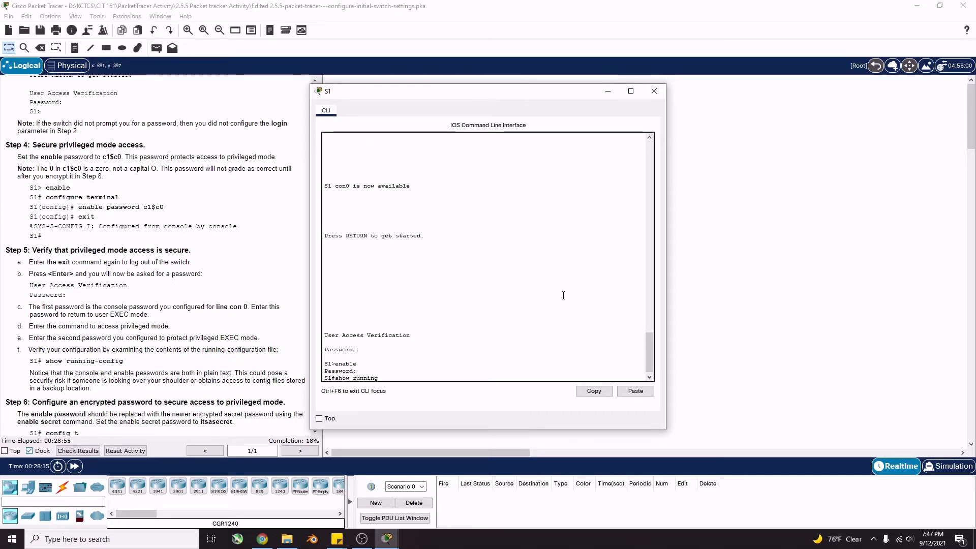
type("-config")
key("Return")
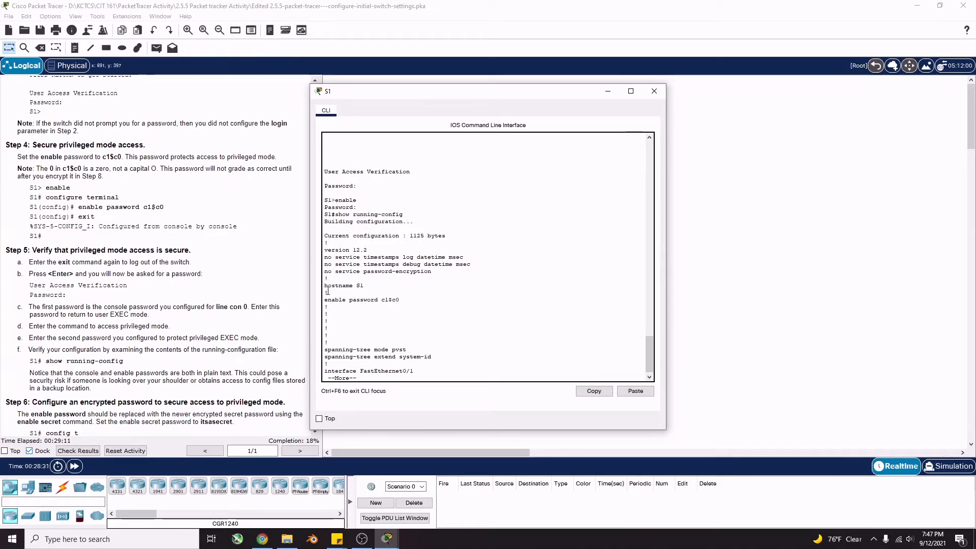
key("space")
key("space")
key("space")
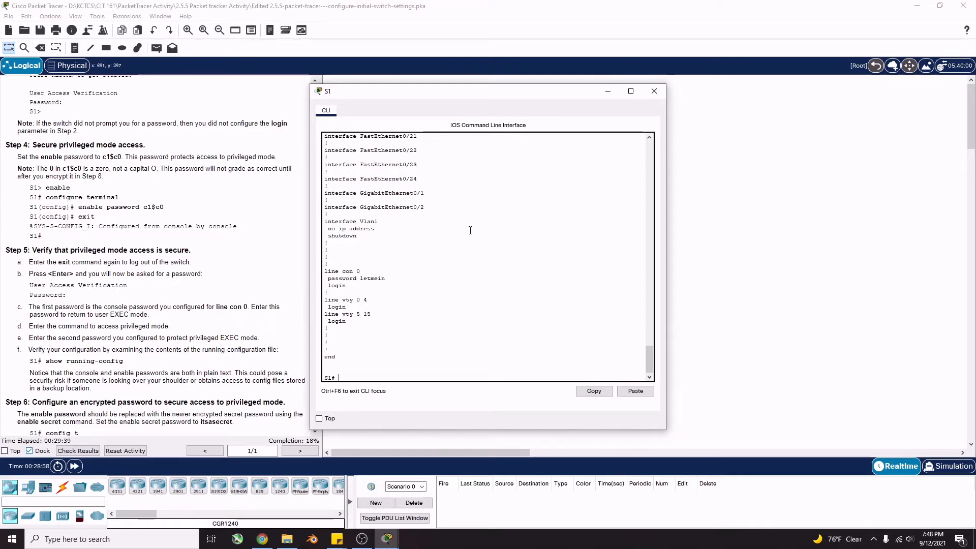
scroll(126, 367, "down", 2)
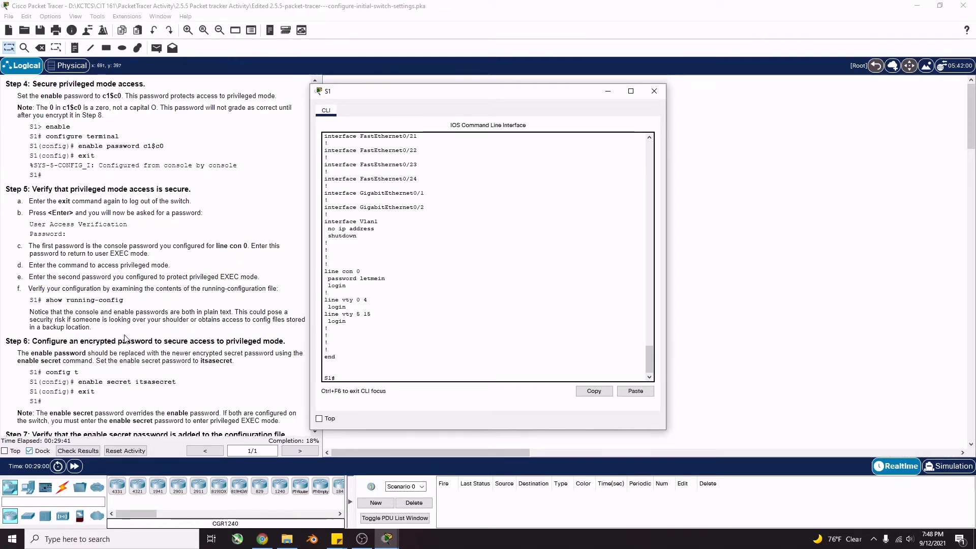
scroll(123, 328, "down", 1)
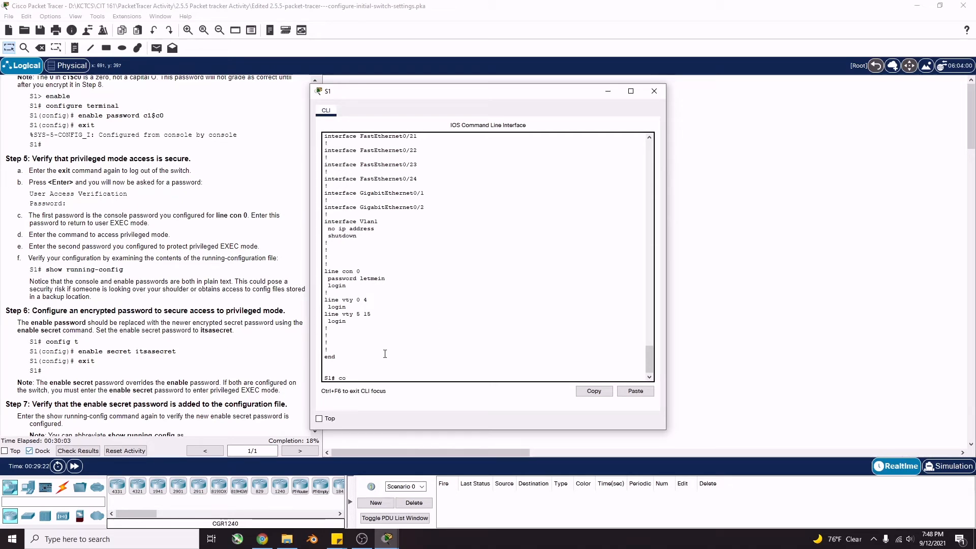
In global configuration mode, set an encrypted enable secret password on S1, then return to S1#
type("nfig t")
key("Return")
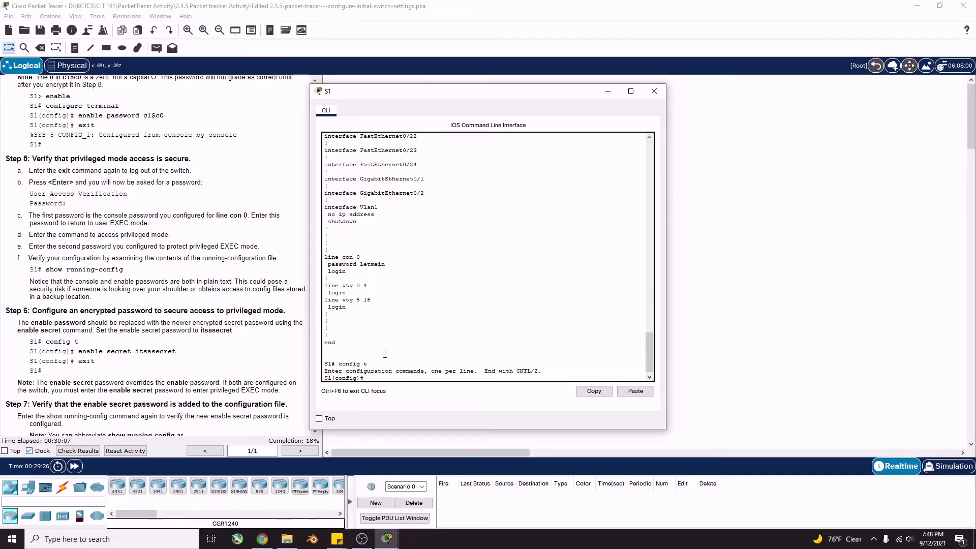
type("enable secret itsasecret")
key("Return")
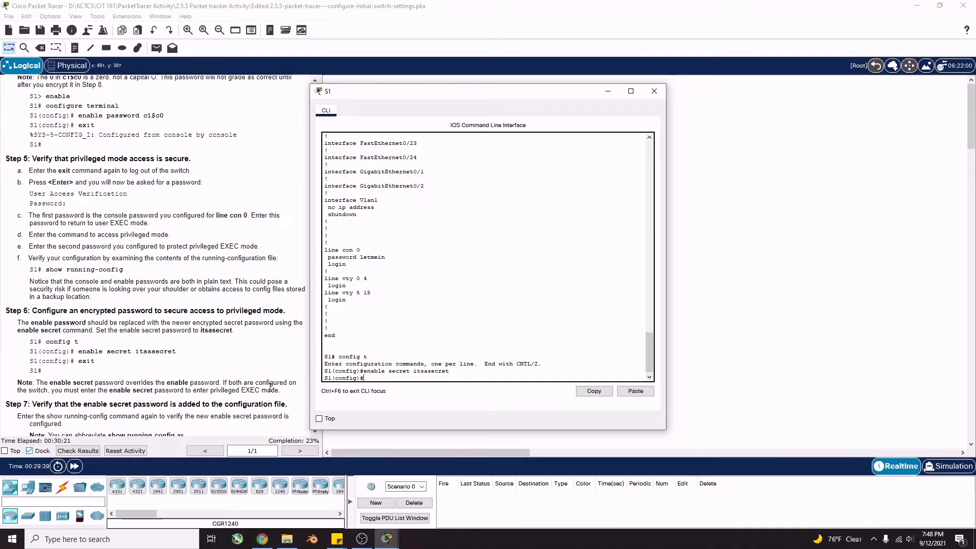
type("exit")
key("Return")
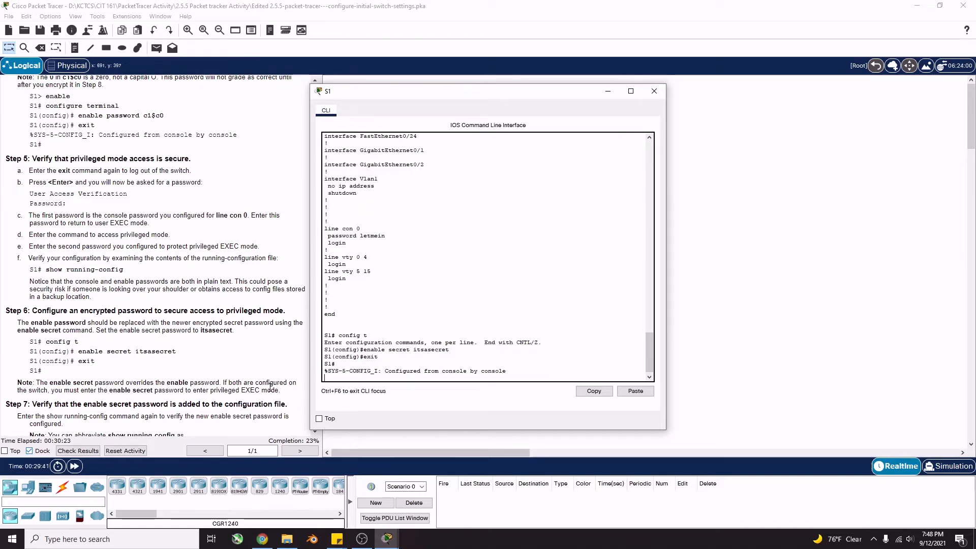
key("Return")
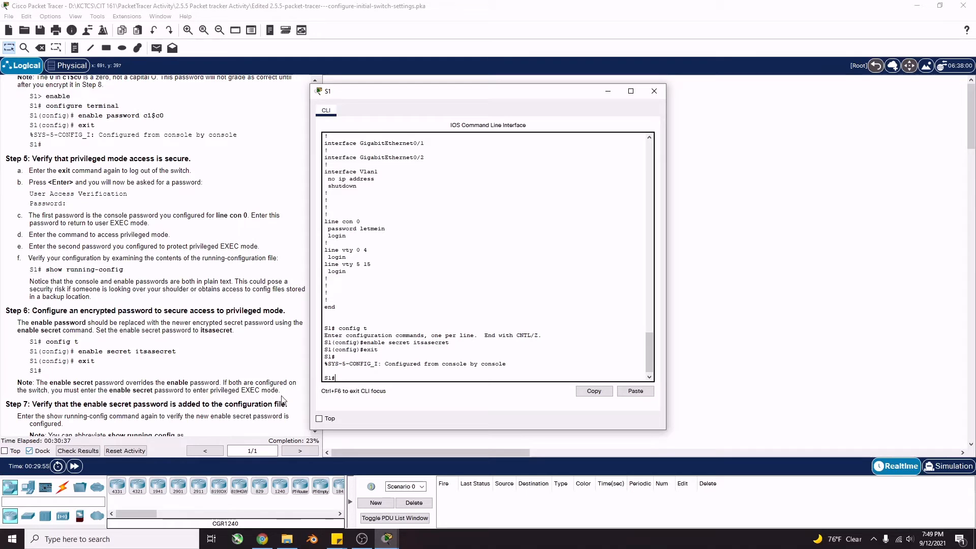
scroll(145, 405, "down", 1)
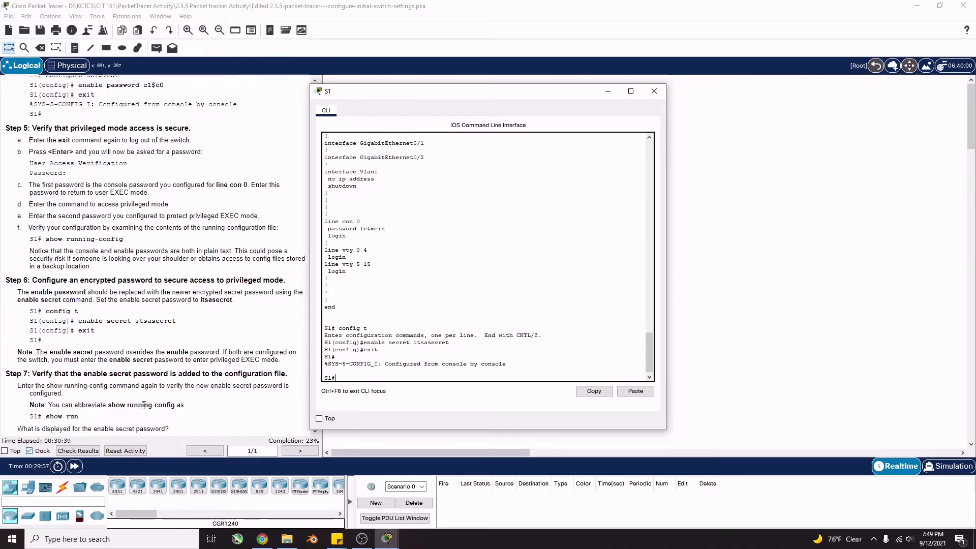
scroll(127, 362, "down", 1)
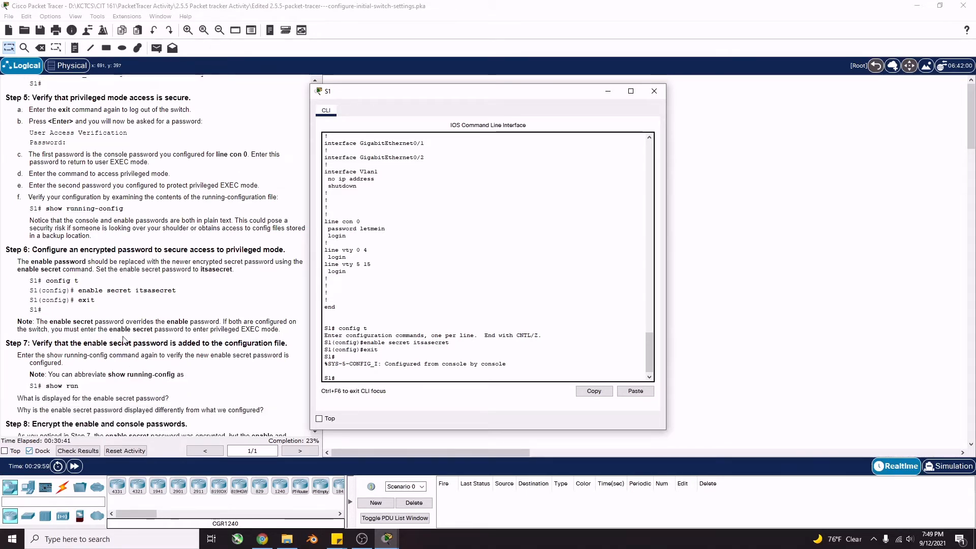
scroll(224, 355, "down", 1)
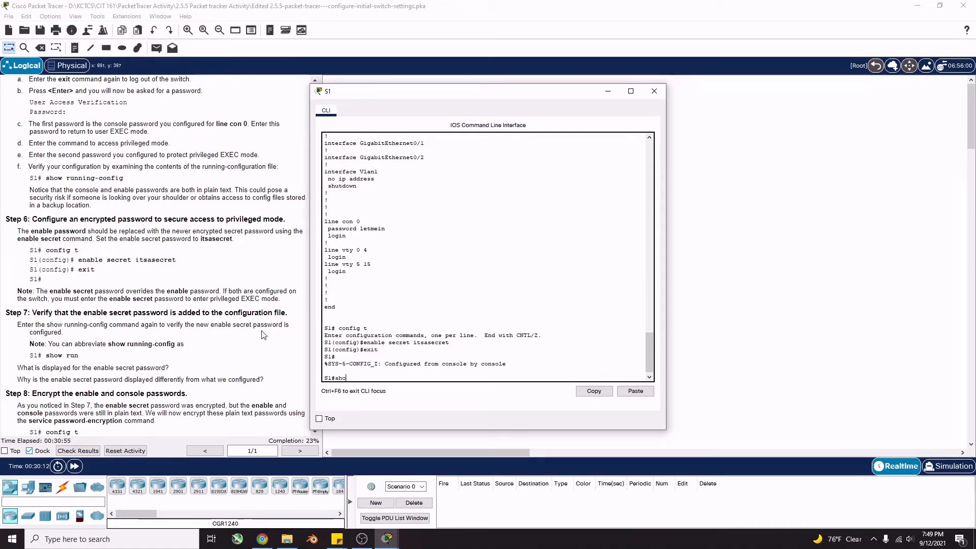
Display S1's running configuration with show running-config, paging through the output
type("w running-con")
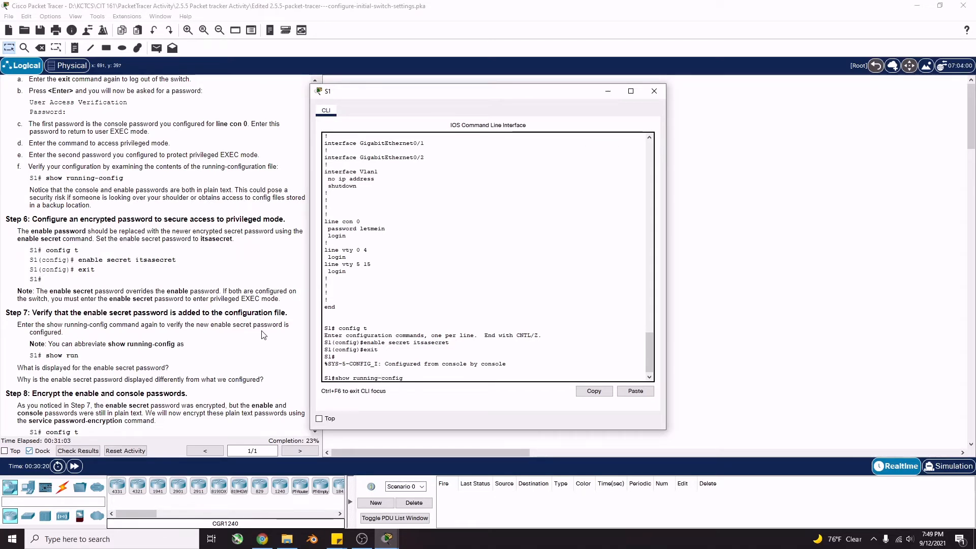
type("fig")
key("Return")
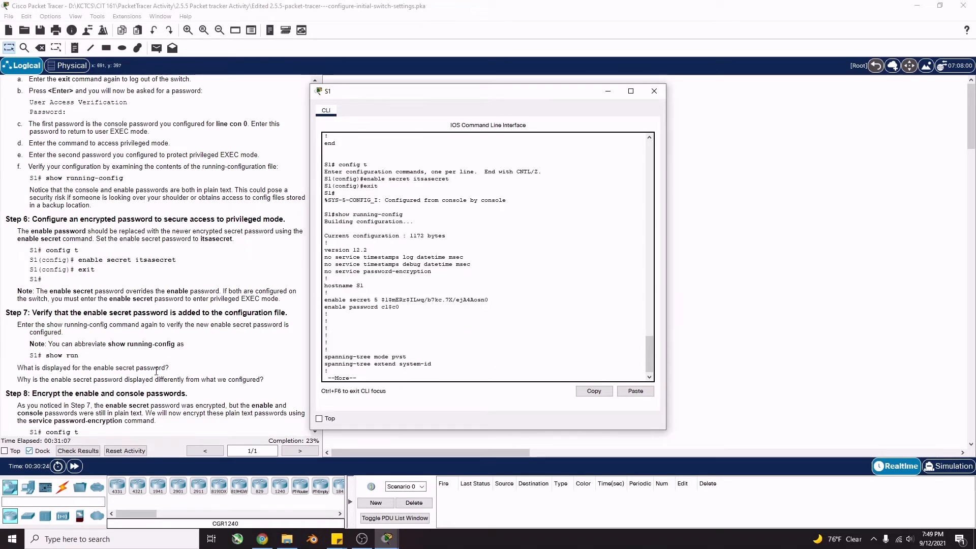
key("space")
key("space")
key("space")
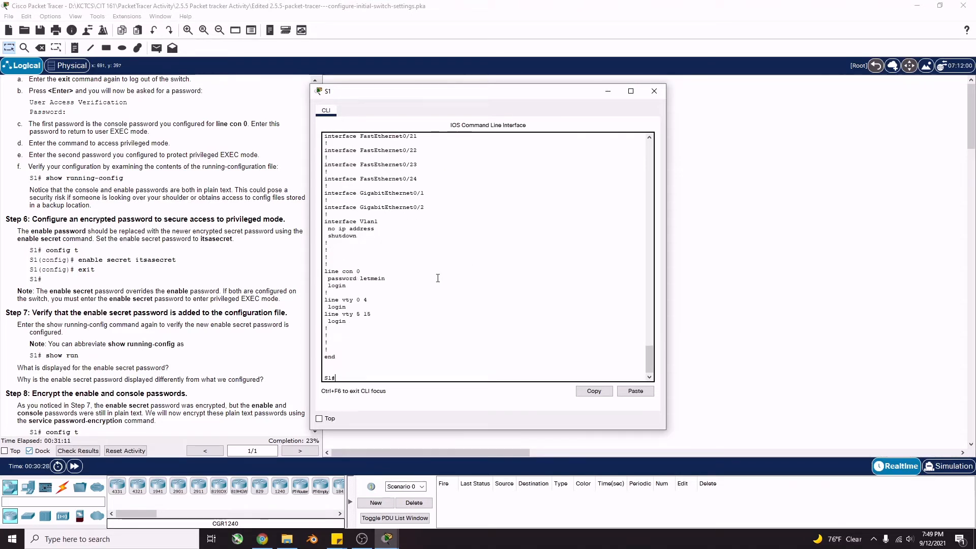
scroll(388, 293, "up", 4)
scroll(422, 300, "down", 4)
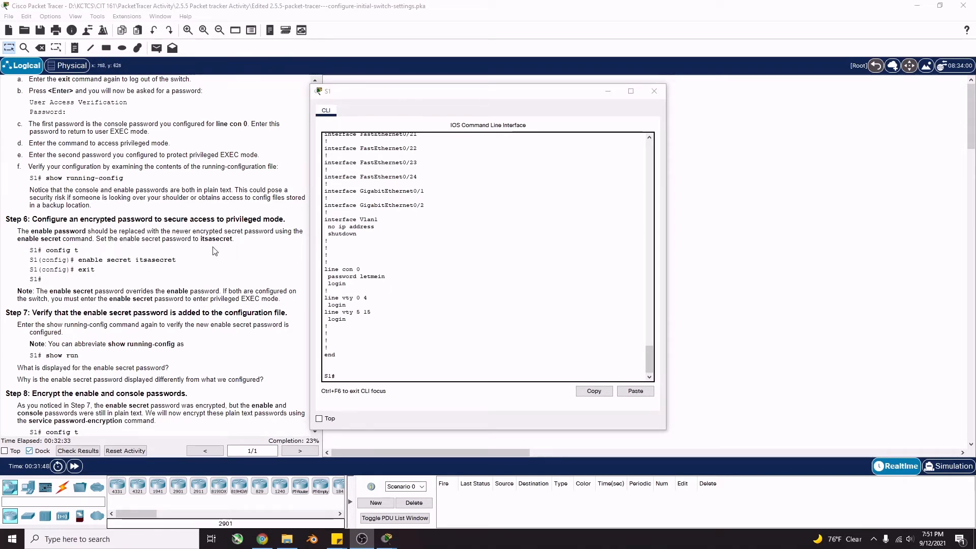
scroll(417, 287, "up", 20)
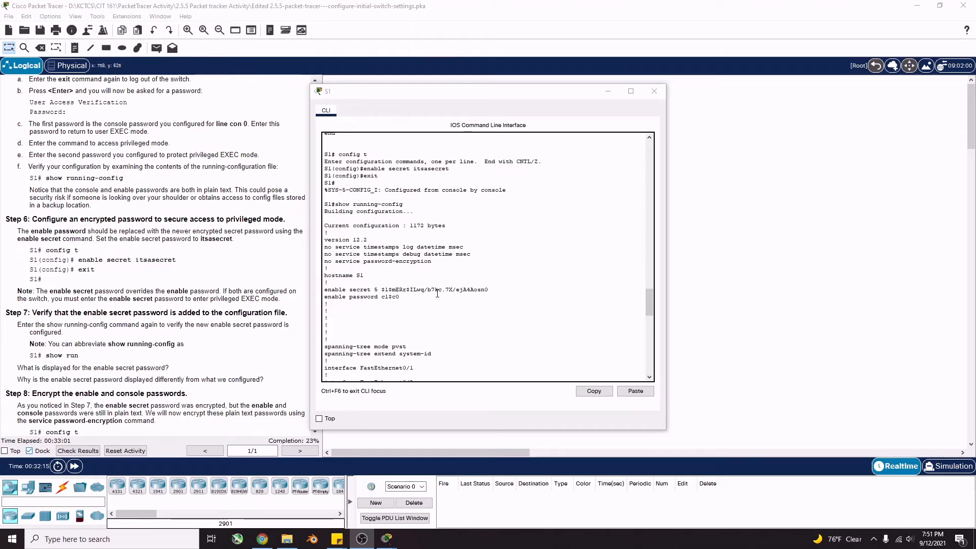
Highlight the enable secret line to confirm it is stored as a type 5 hash
mouse_move(489, 290)
left_mouse_down()
mouse_move(378, 293)
mouse_move(500, 294)
mouse_move(378, 289)
mouse_move(488, 290)
left_mouse_up()
left_click(401, 304)
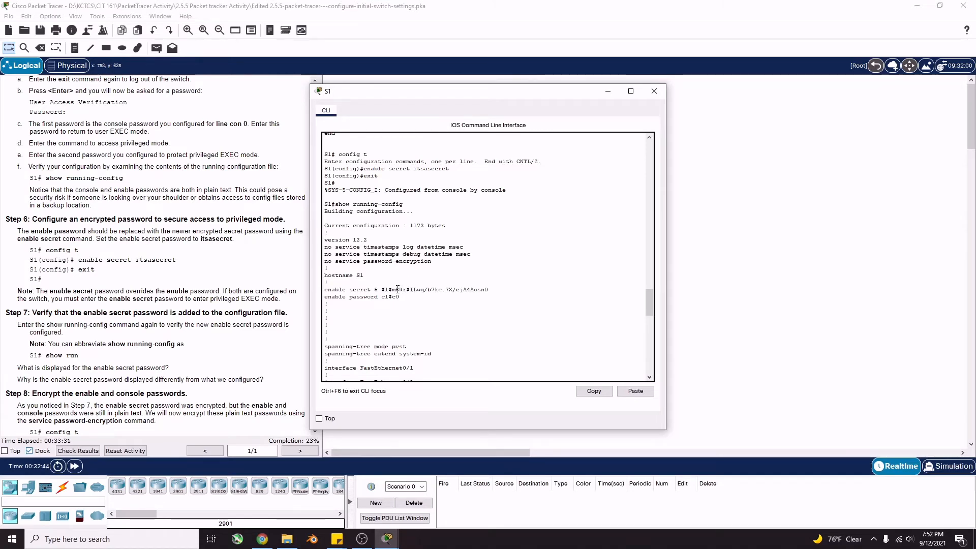
left_click_drag(379, 289, 448, 291)
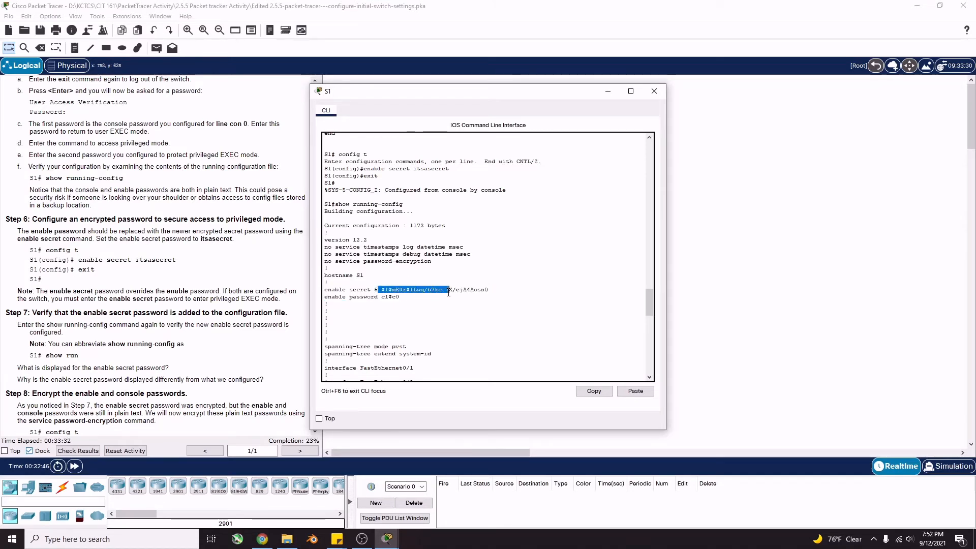
left_click(492, 293)
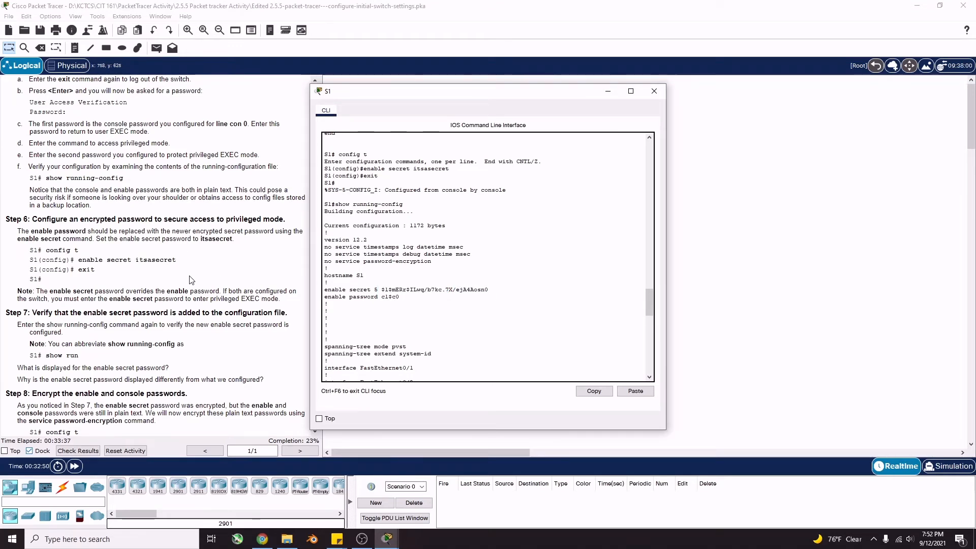
scroll(193, 280, "down", 3)
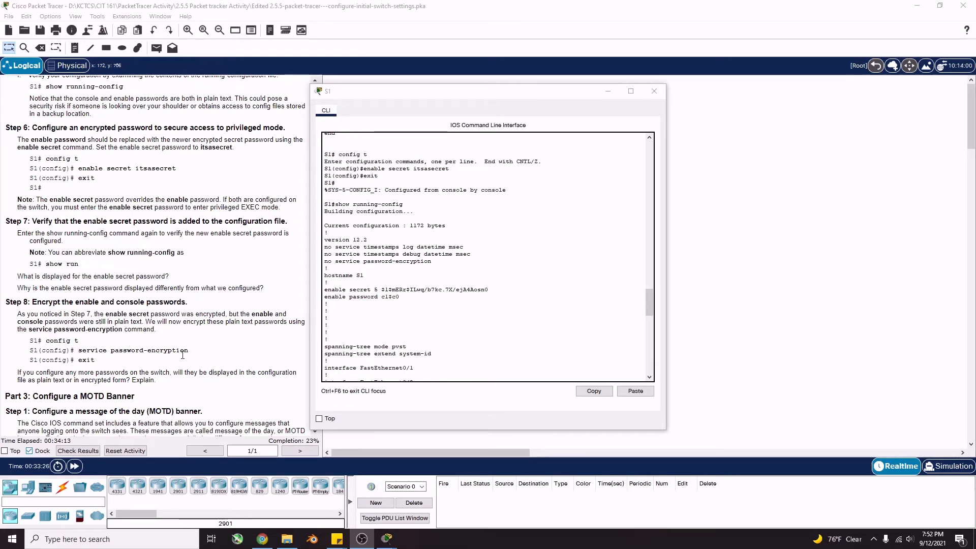
Enable service password-encryption on S1 from global configuration mode, then return to S1#
scroll(432, 313, "down", 15)
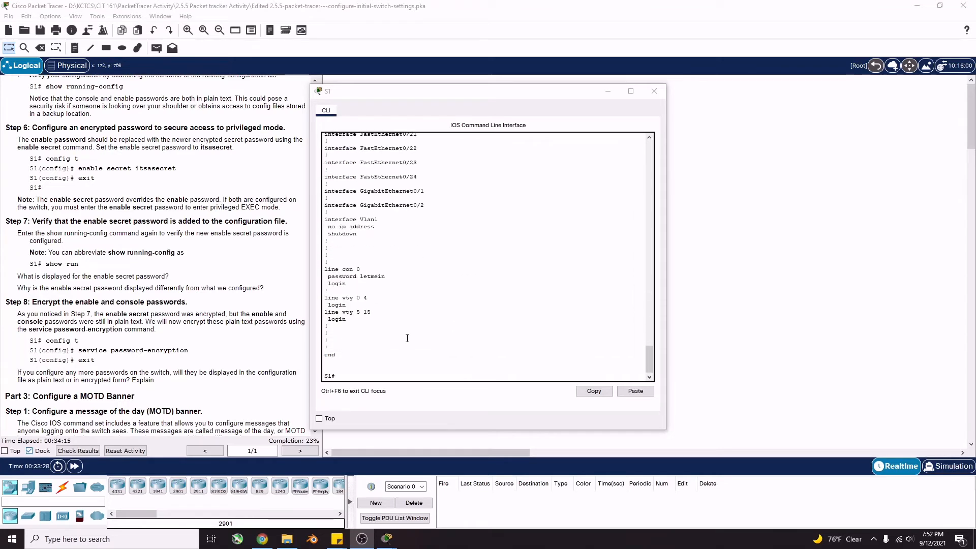
left_click(355, 374)
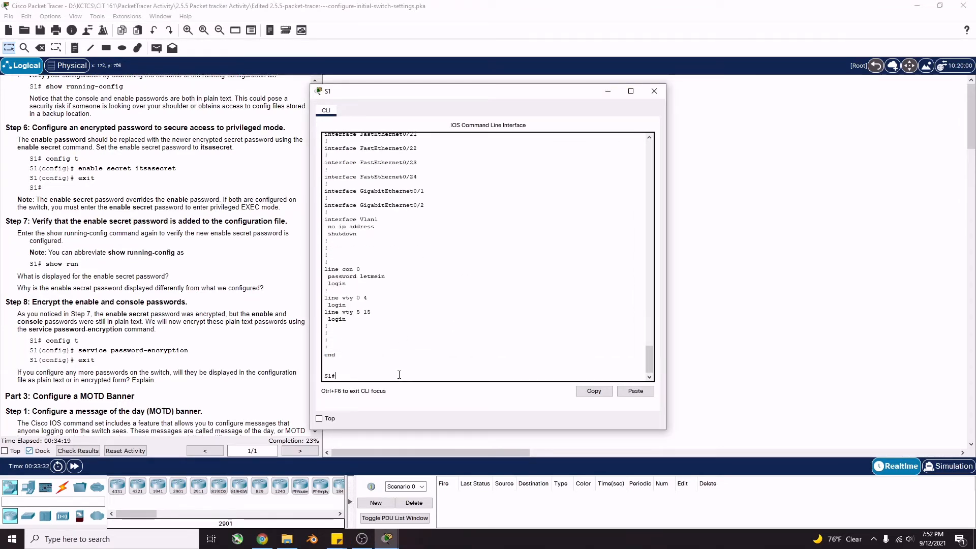
type("config t")
key("Return")
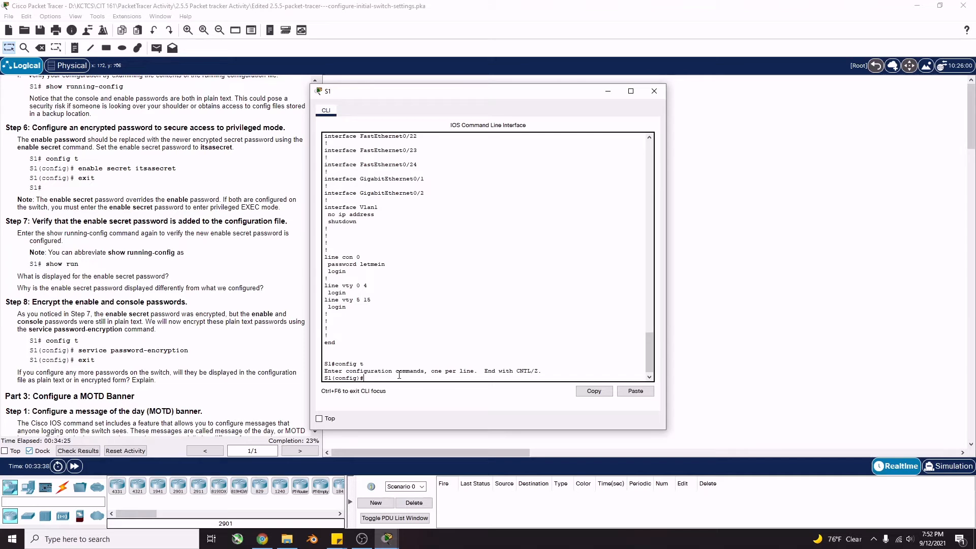
type("service password-encryption")
key("Return")
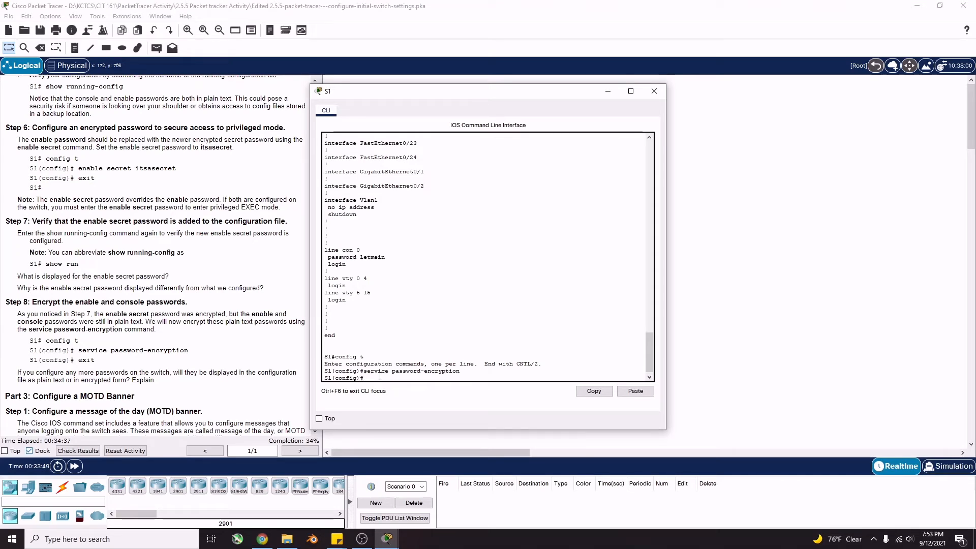
type("exit")
key("Return")
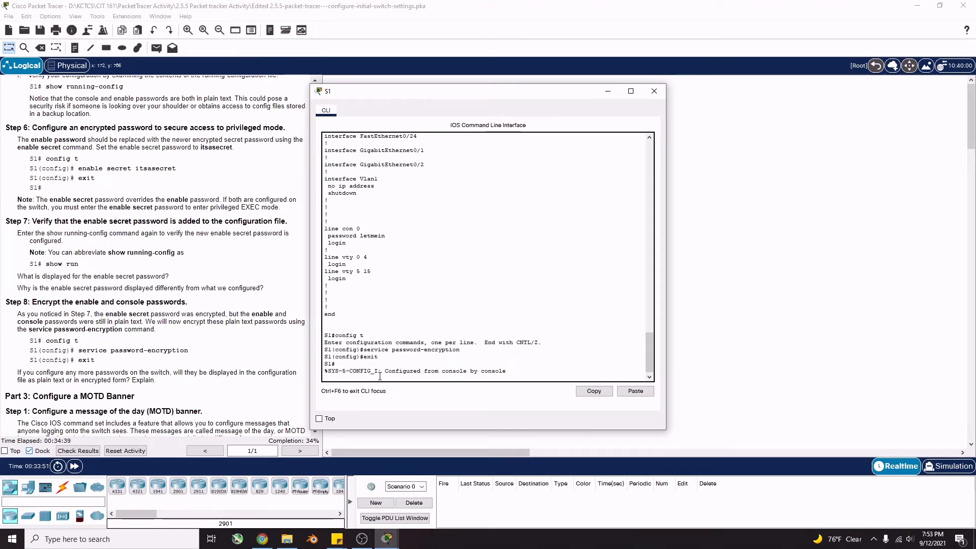
key("Return")
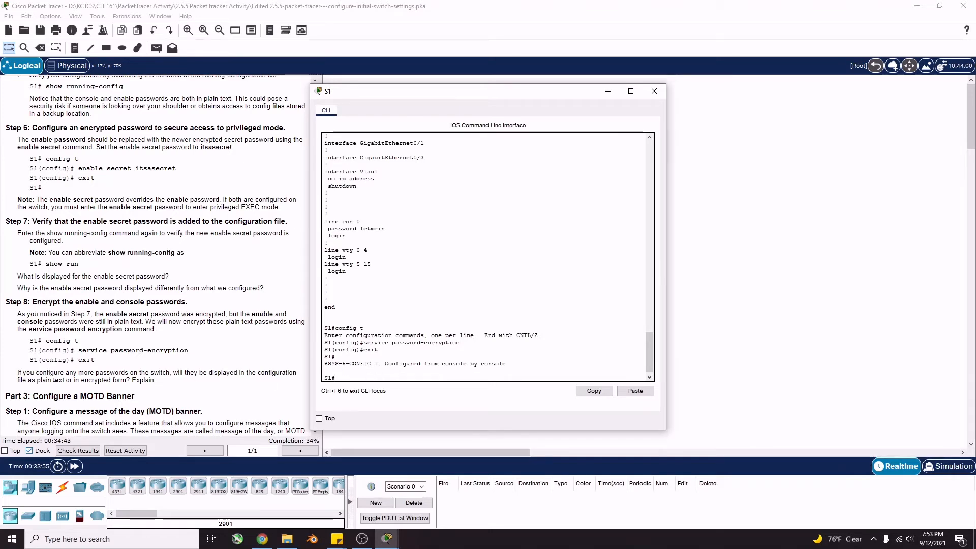
scroll(80, 371, "down", 2)
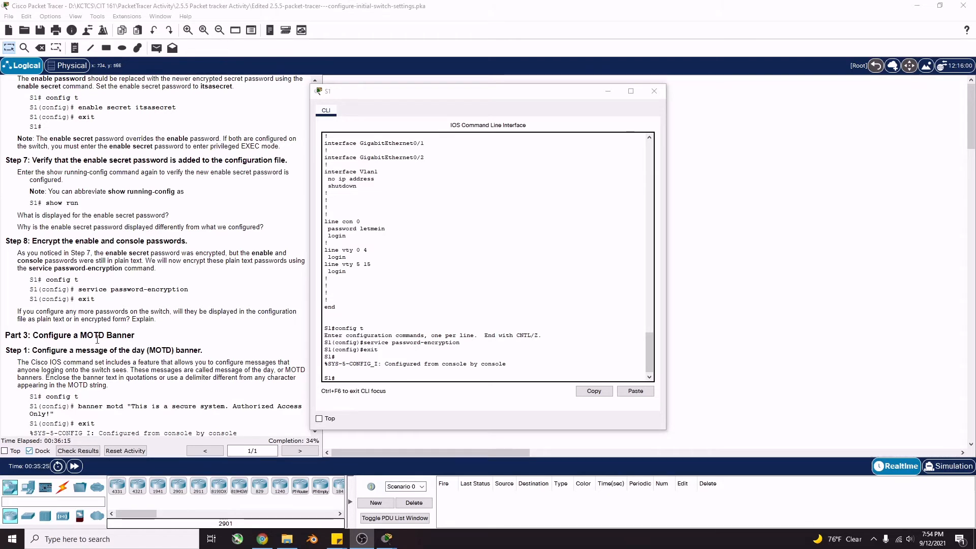
scroll(201, 338, "down", 2)
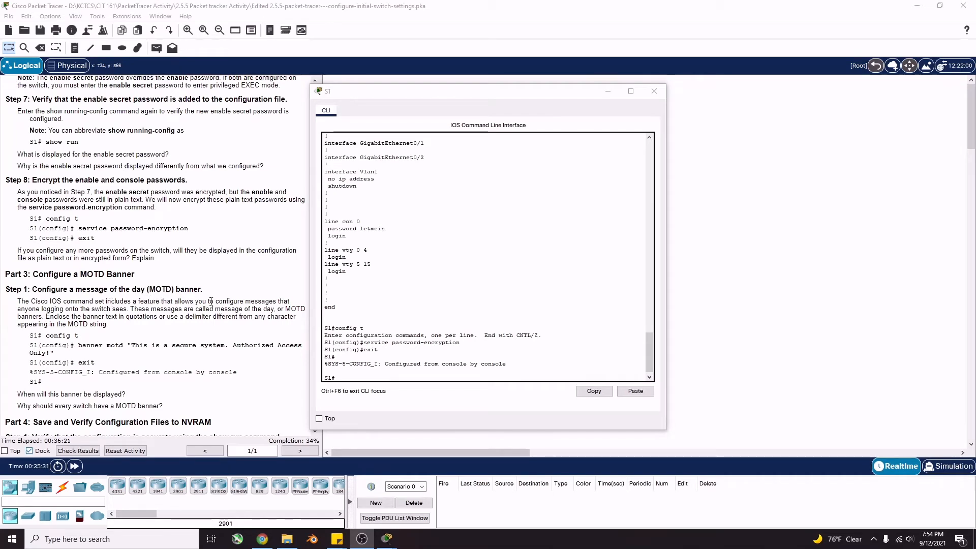
scroll(45, 275, "down", 1)
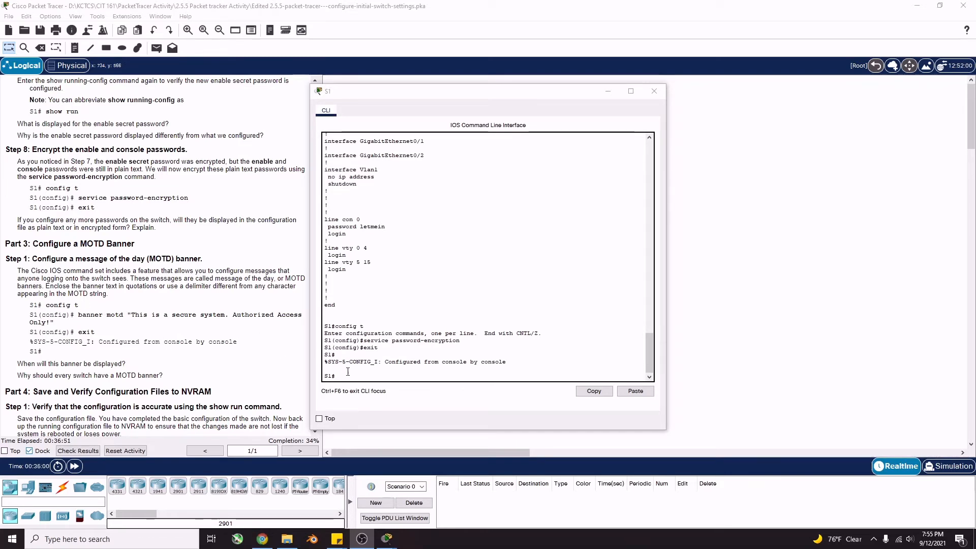
Set S1's banner motd to "This is a secure system. Authorized Access Only!" and exit configuration
left_click(454, 358)
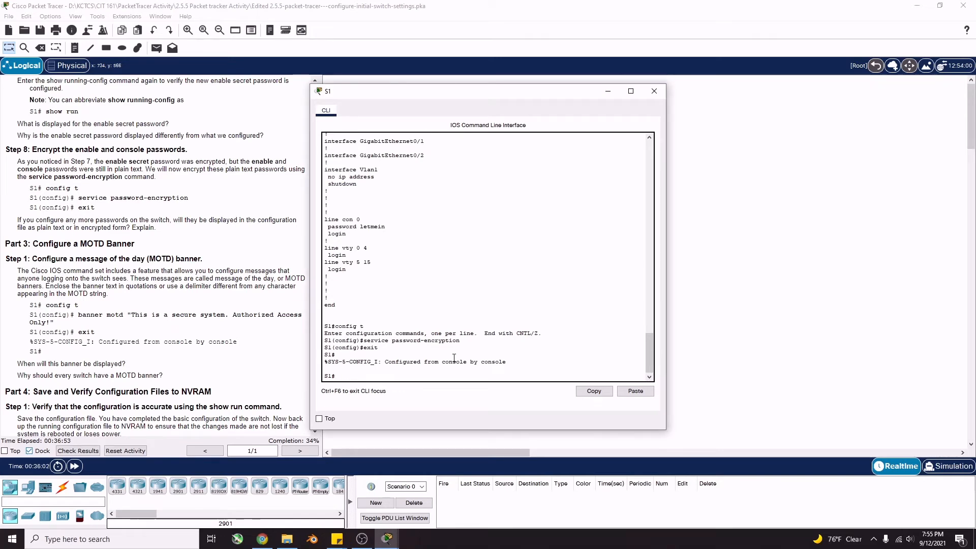
type("config t")
key("Return")
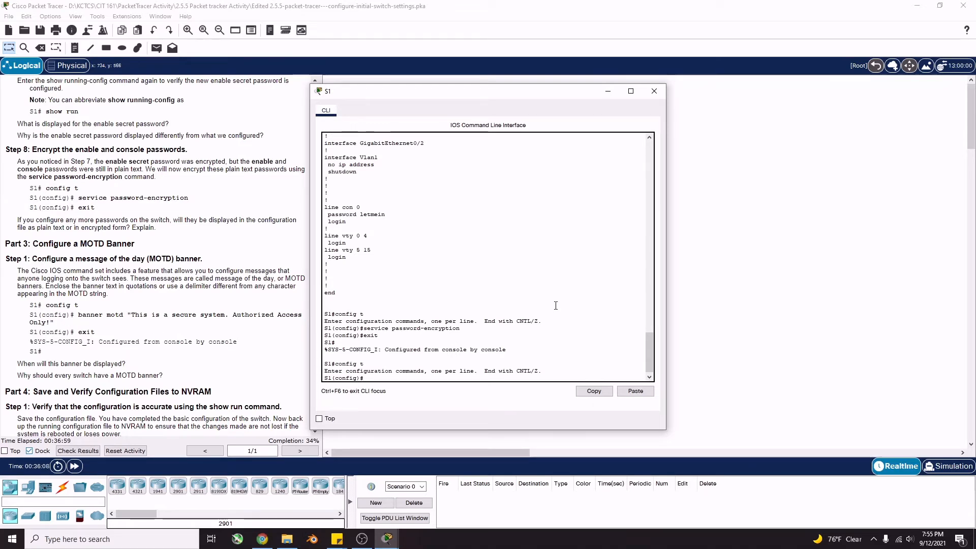
type("banner motd")
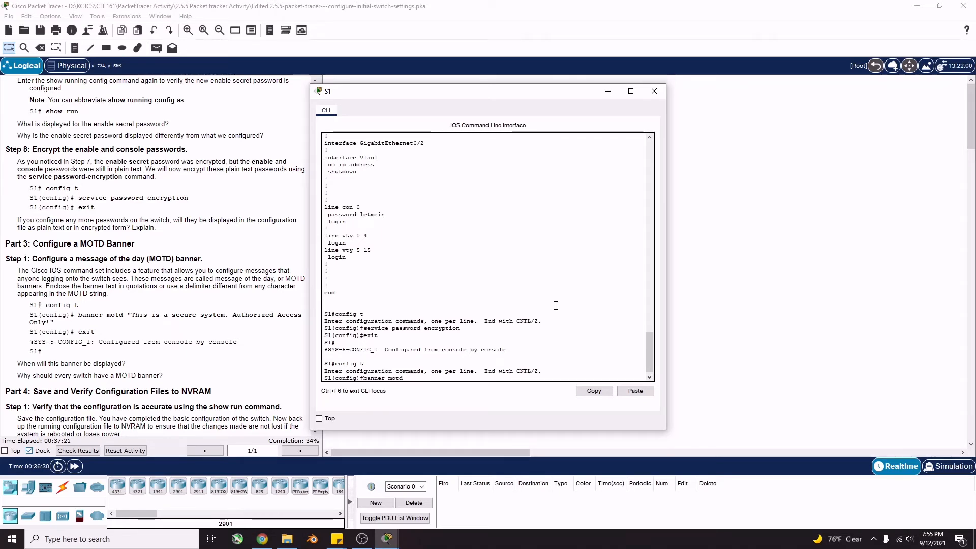
type("\"This is")
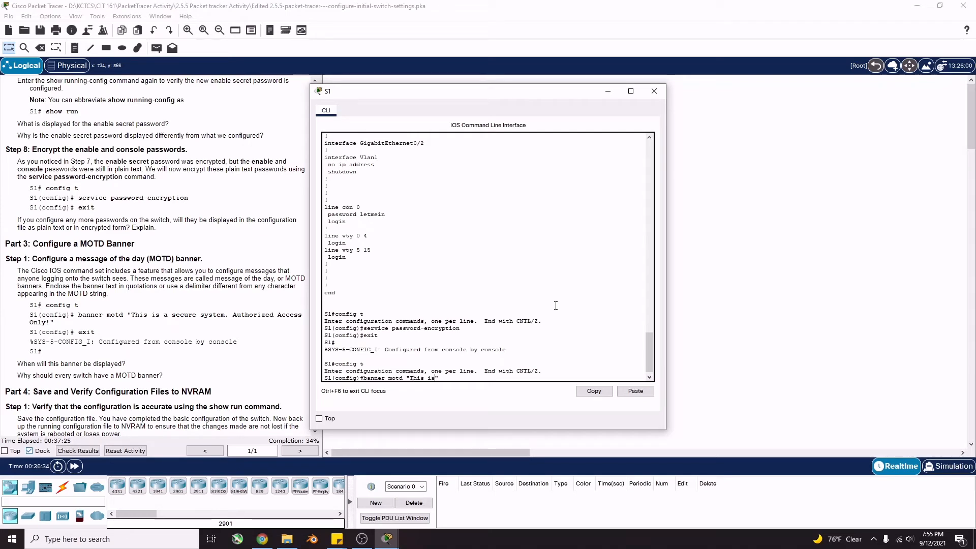
type(" a secure system. Author")
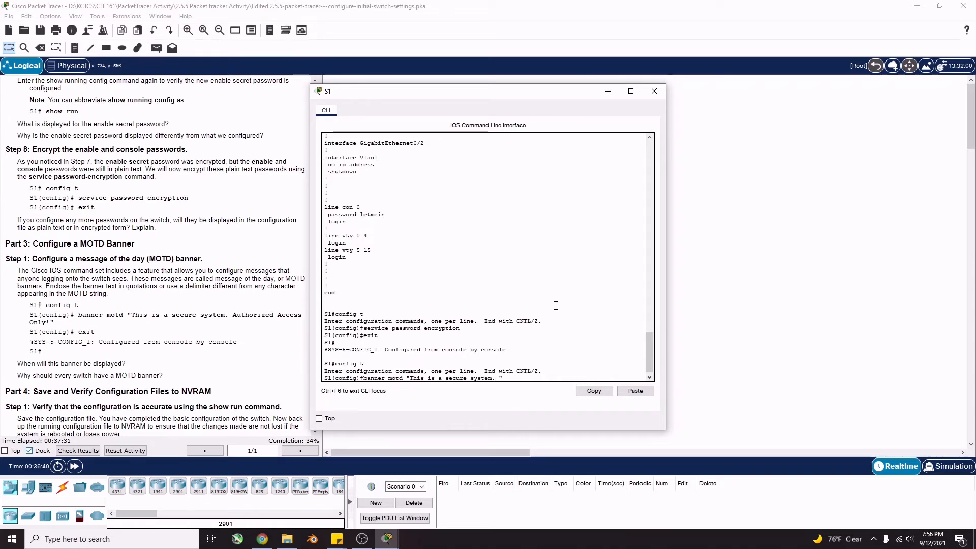
type("ized Acc")
key("BackSpace")
key("BackSpace")
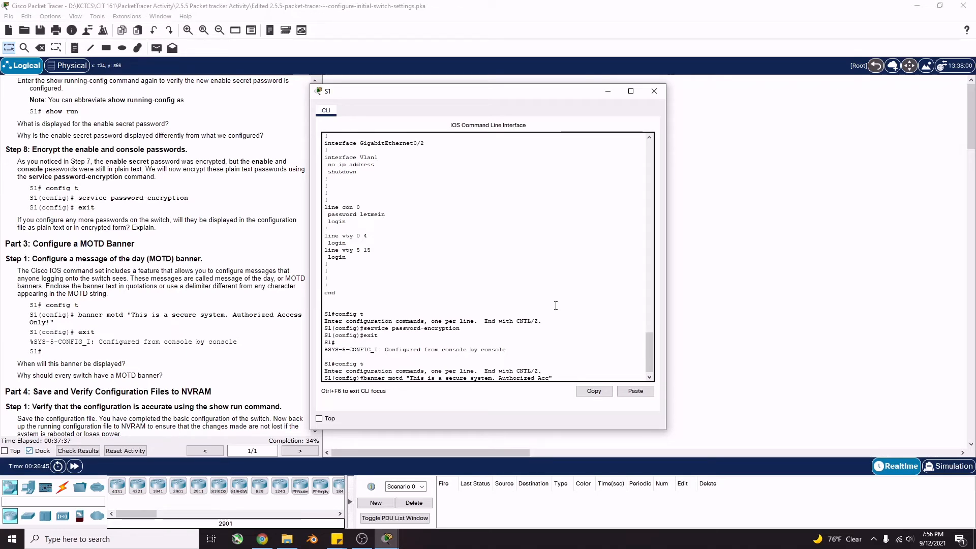
type("cess Only")
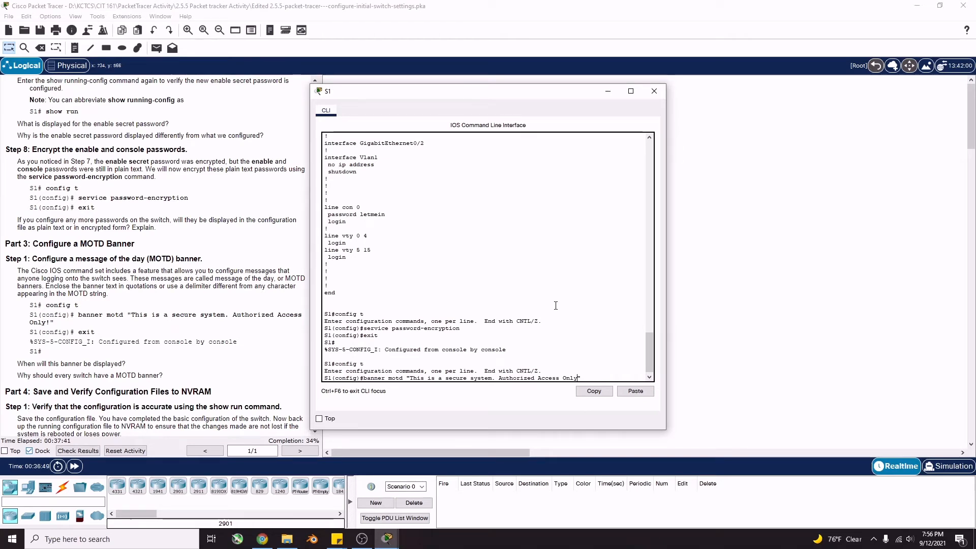
type("!")
key("Return")
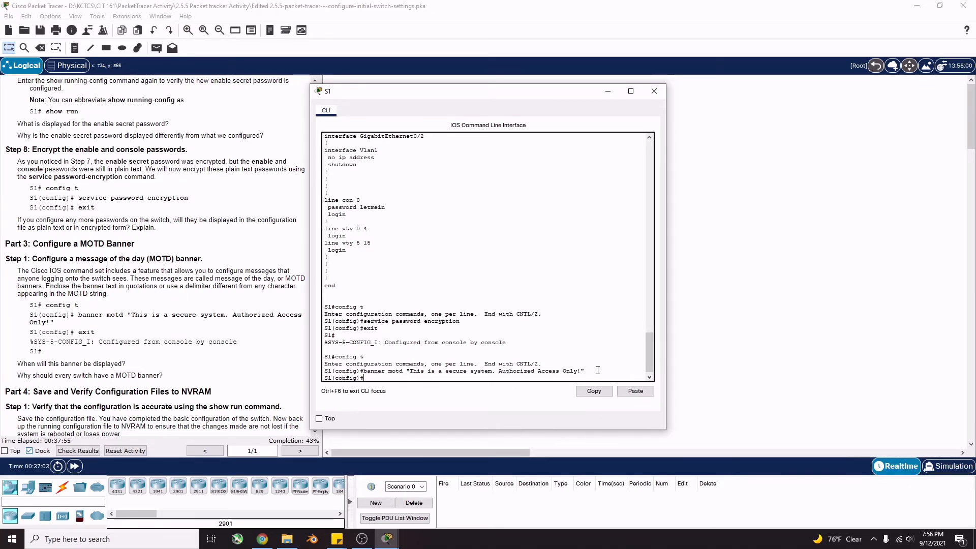
mouse_move(585, 371)
left_mouse_down()
mouse_move(386, 378)
mouse_move(581, 373)
left_mouse_up()
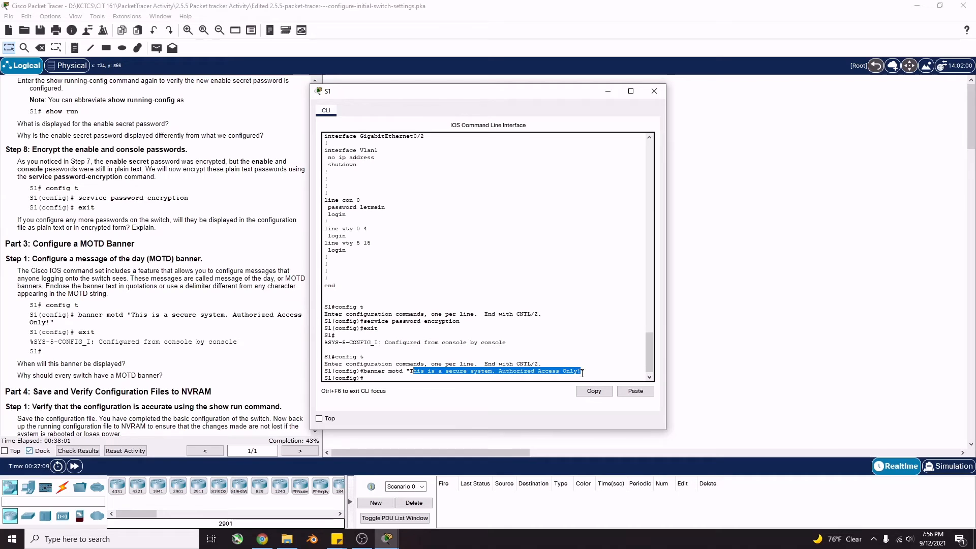
left_click(586, 373)
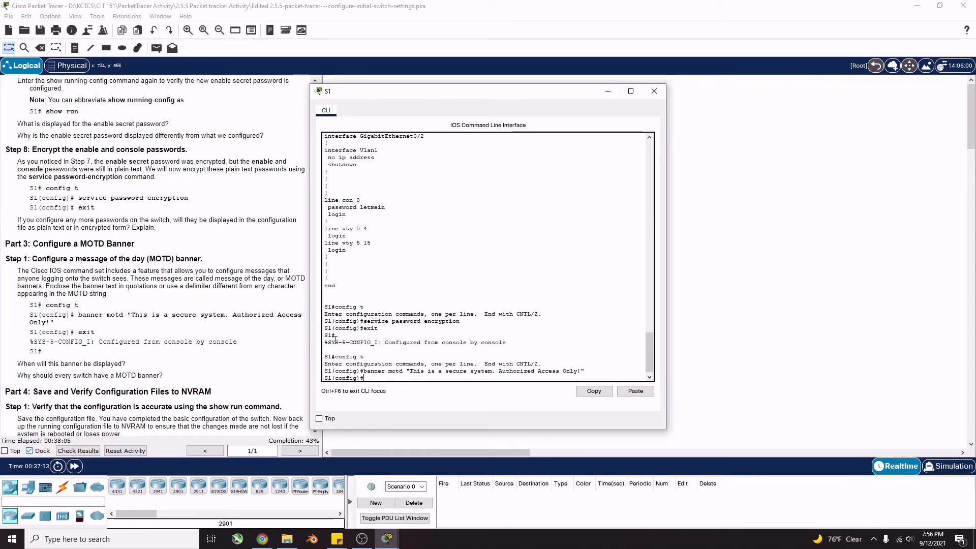
type("exit")
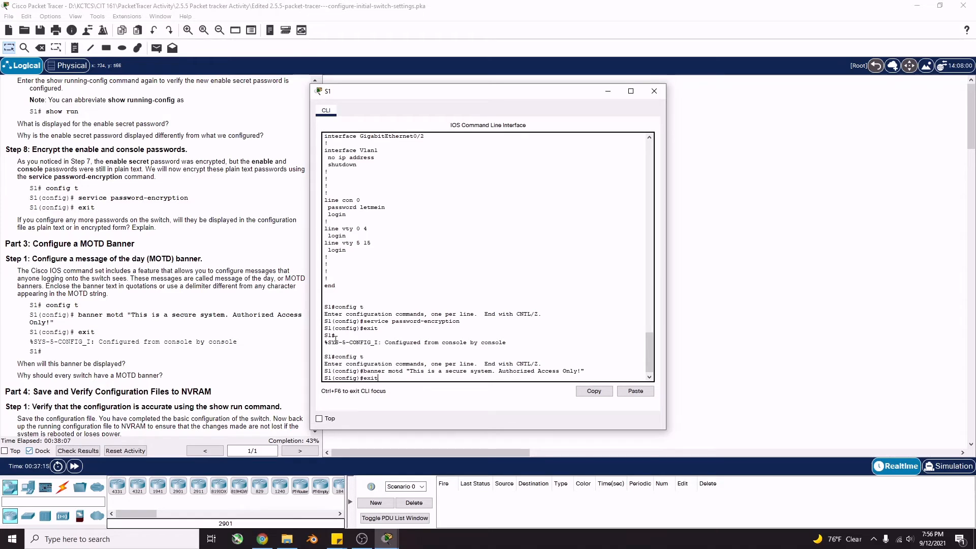
key("Return")
key("Return")
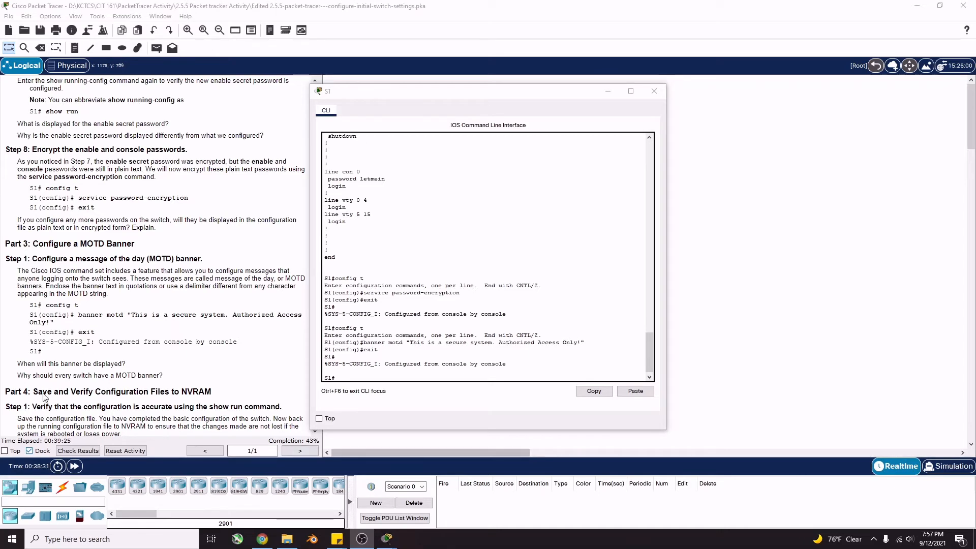
scroll(203, 362, "down", 1)
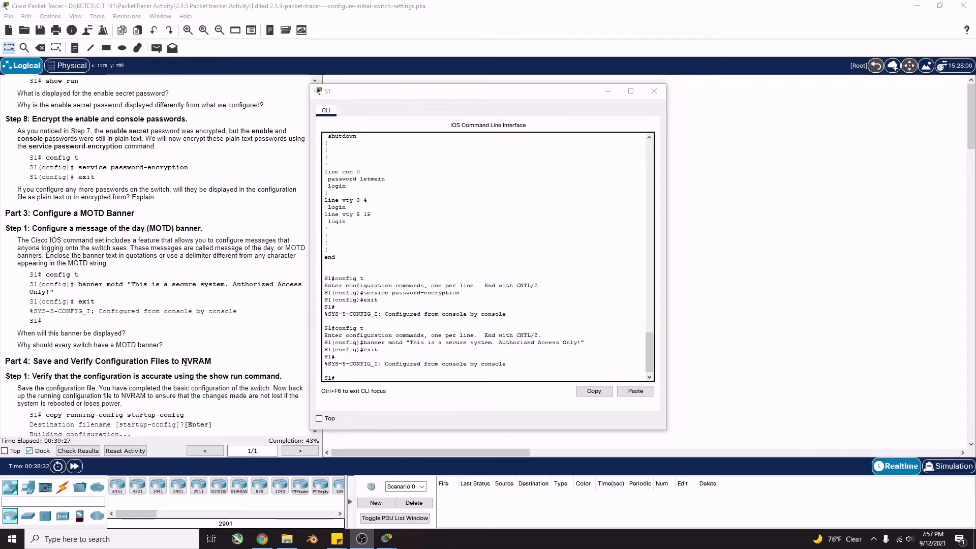
scroll(188, 362, "down", 1)
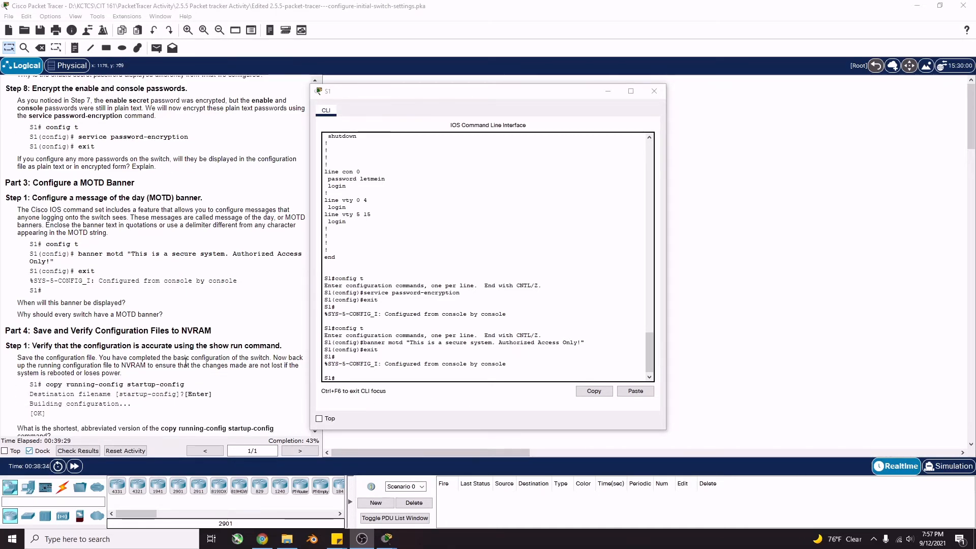
scroll(41, 317, "down", 1)
scroll(82, 307, "down", 1)
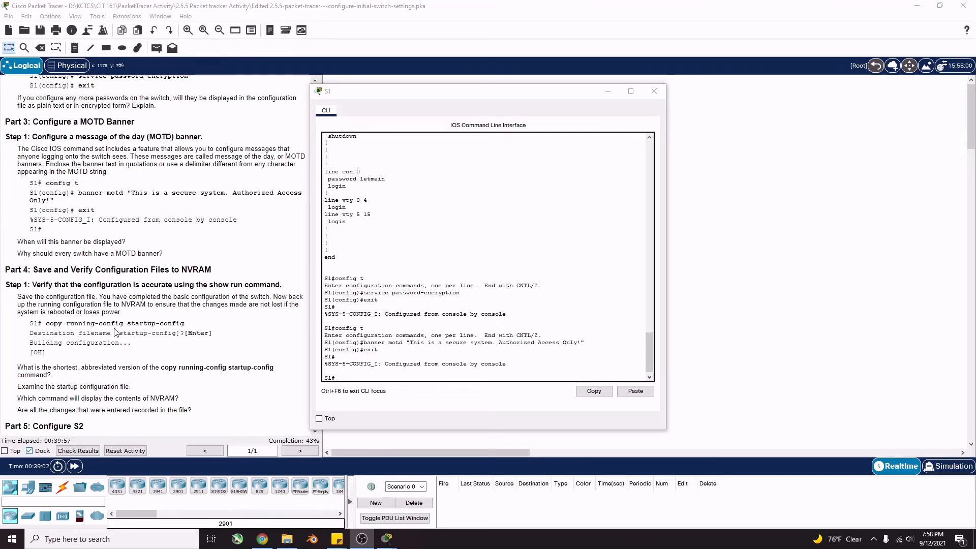
Run copy running-config startup-config on S1 and accept the default startup-config filename
left_click(364, 377)
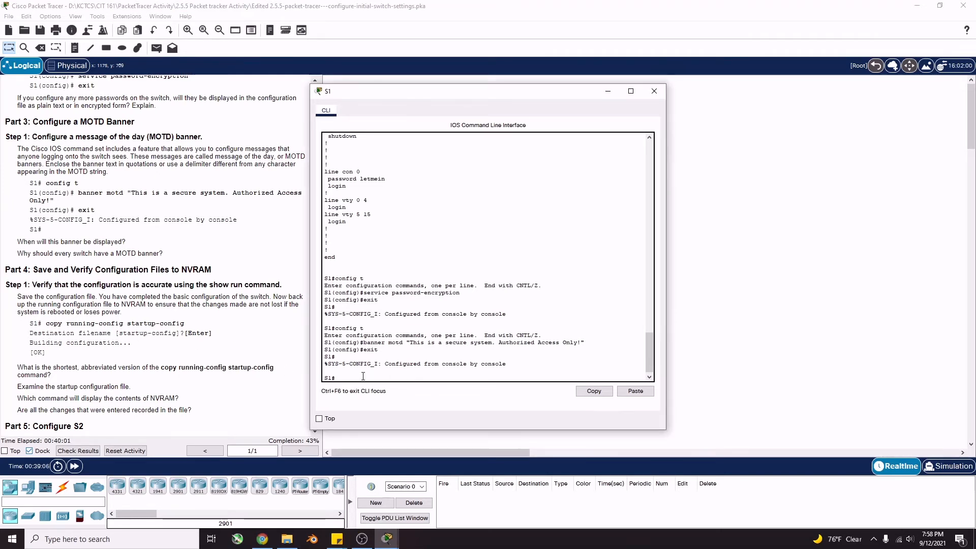
type("copy running-config startup-c")
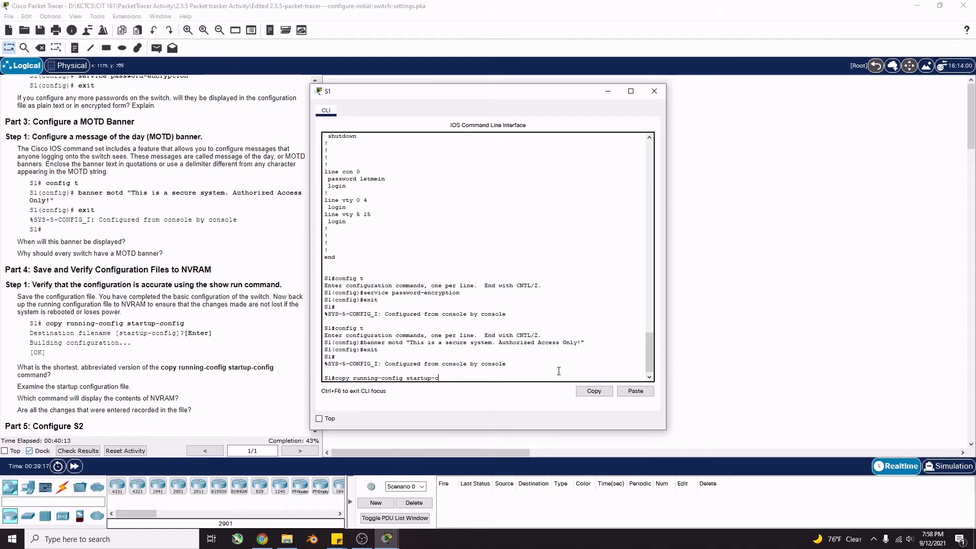
type("onfig")
key("Return")
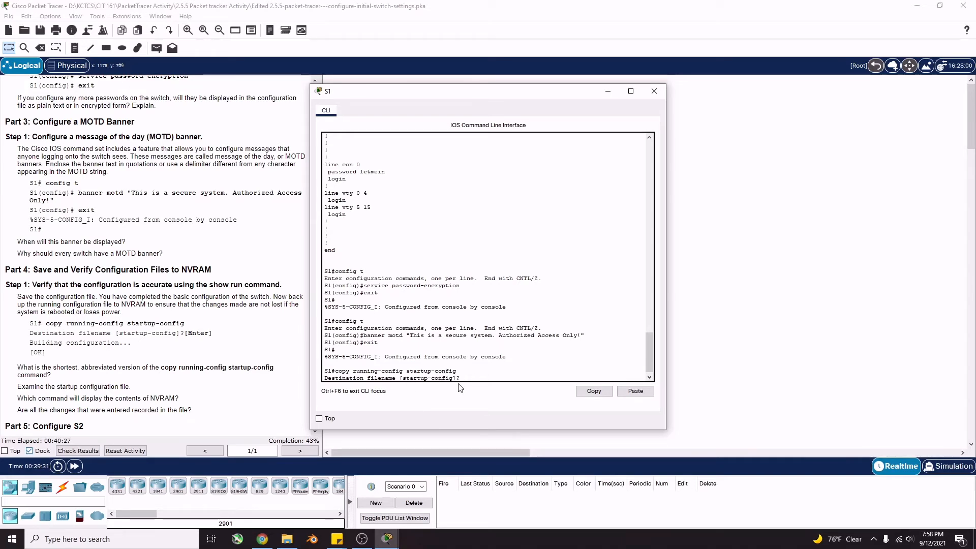
mouse_move(454, 378)
left_mouse_down()
mouse_move(439, 377)
mouse_move(455, 376)
left_mouse_up()
key("Return")
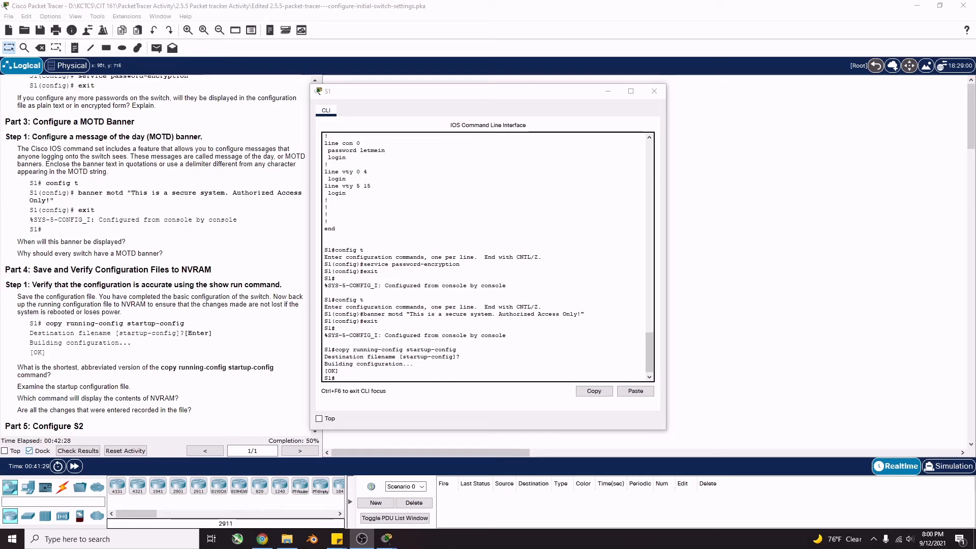
Scroll the activity instructions to Part 5 and highlight the save-configuration step
scroll(120, 316, "down", 4)
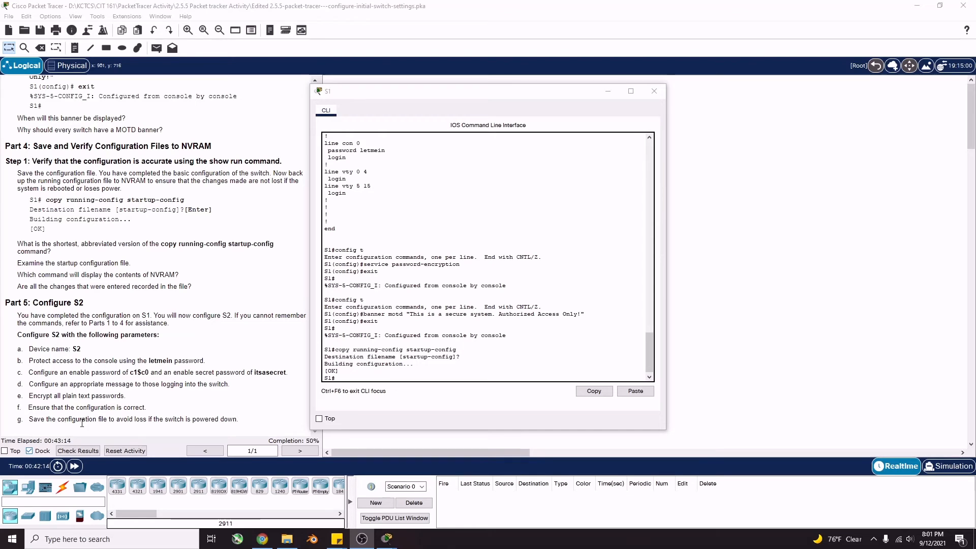
left_click_drag(88, 419, 111, 421)
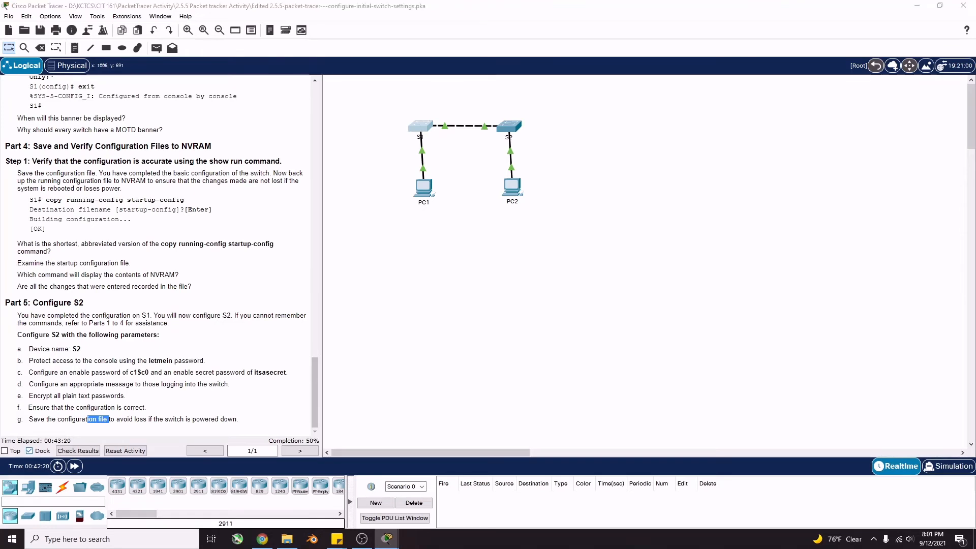
Open switch S2's CLI, enter privileged mode with enable, and try a misspelled show running-config
left_click(512, 125)
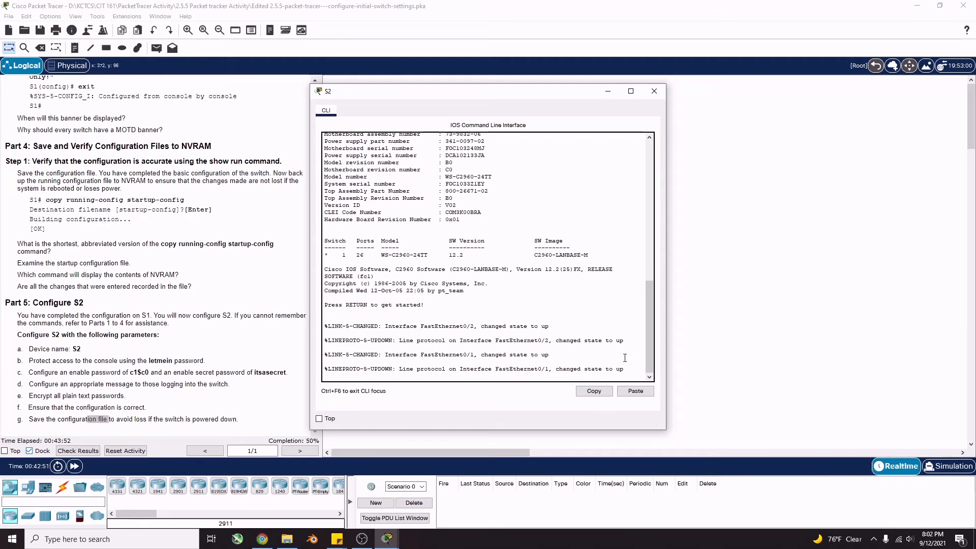
key("Return")
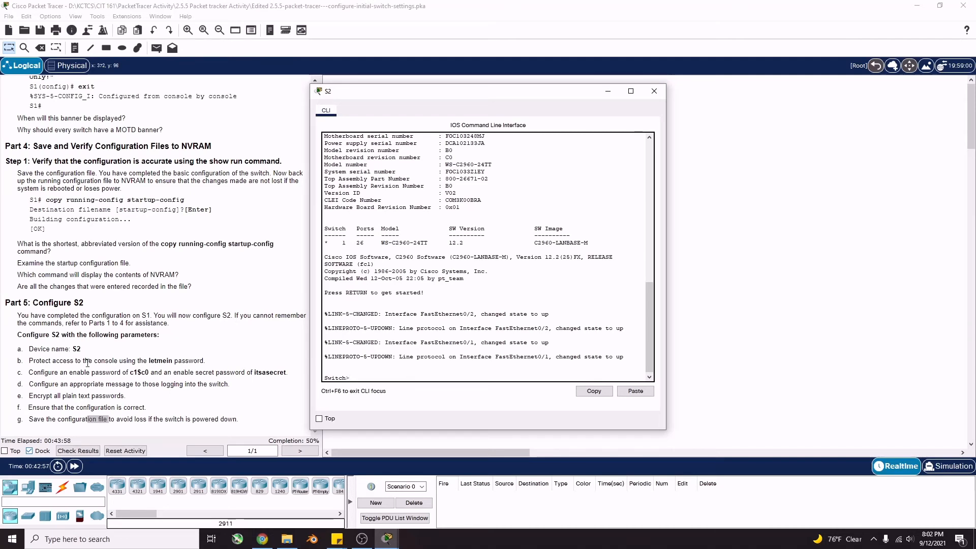
type("enable")
key("Return")
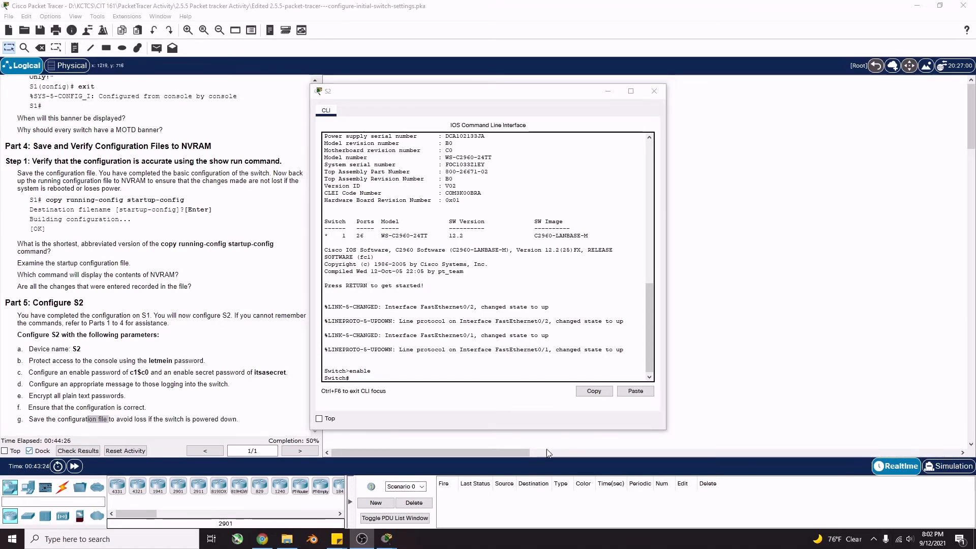
left_click(378, 387)
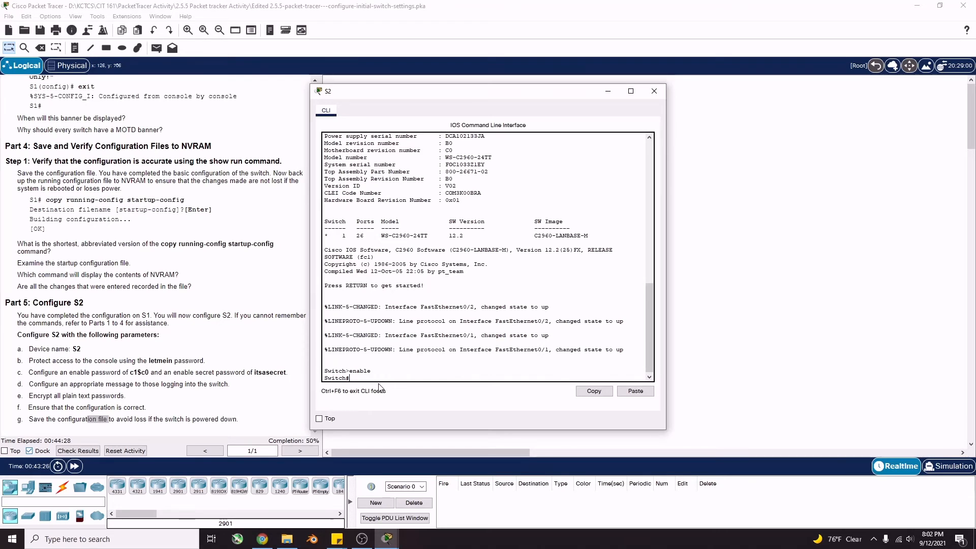
type("show runnig-config")
key("Return")
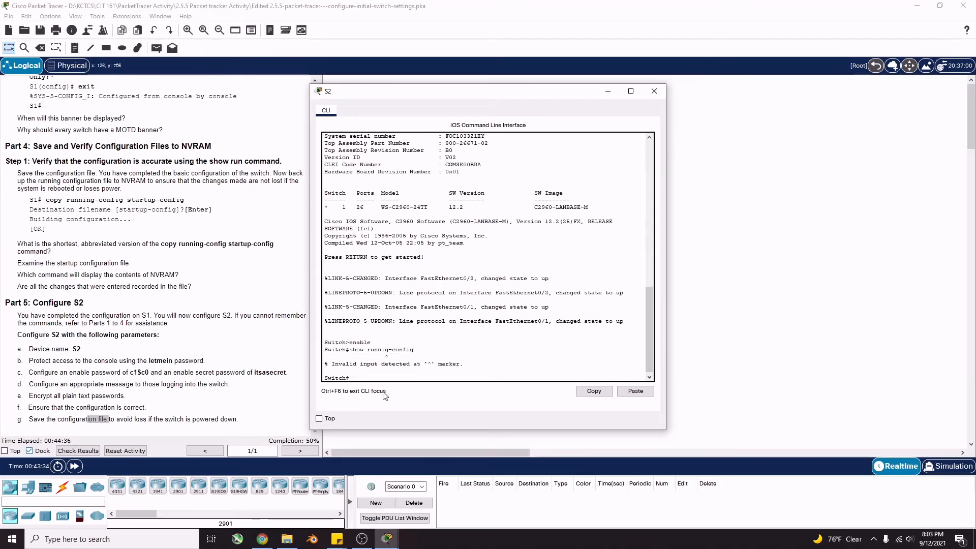
Show S2's running configuration and page through to the end of the output
type("show running-config")
key("Return")
key("space")
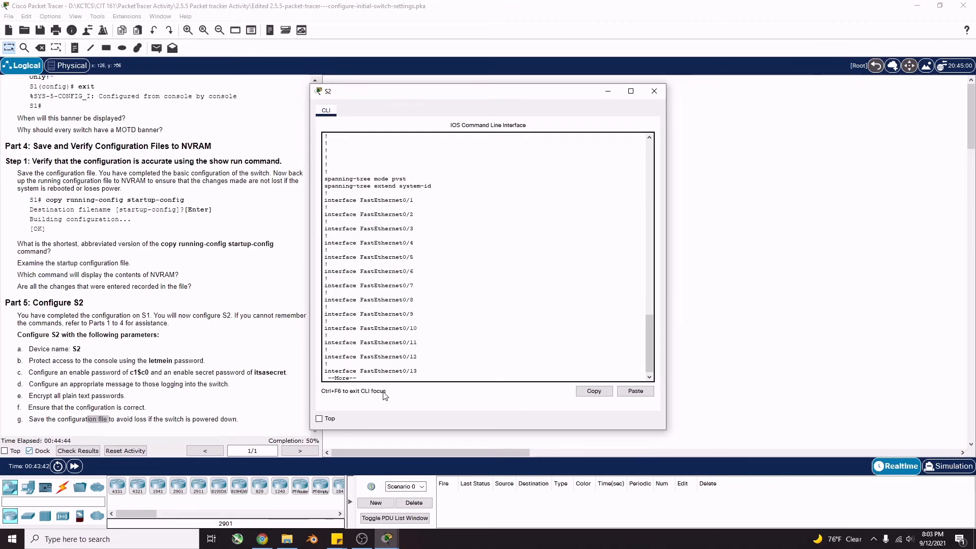
key("space")
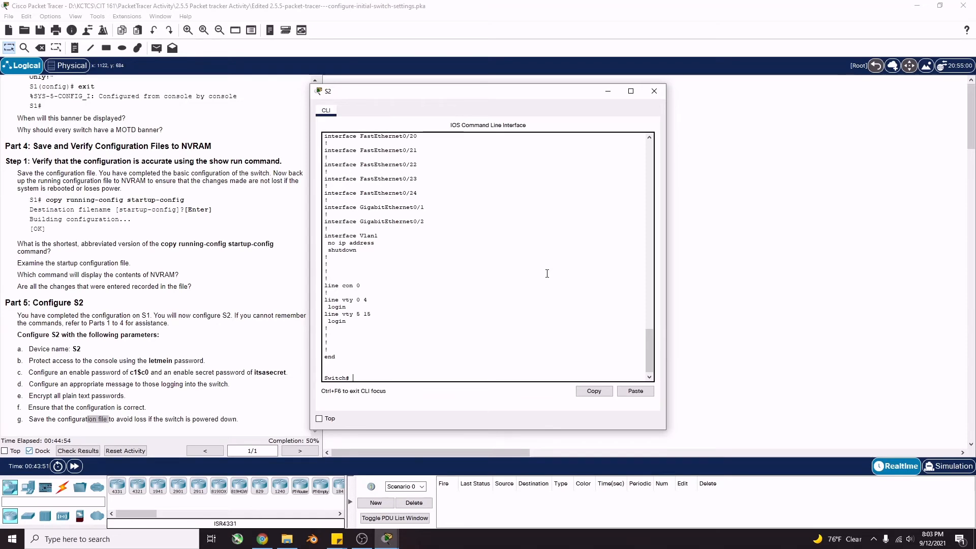
type("configure terminal")
Set the switch hostname to S2 in global configuration mode, then exit to S2#
key("Return")
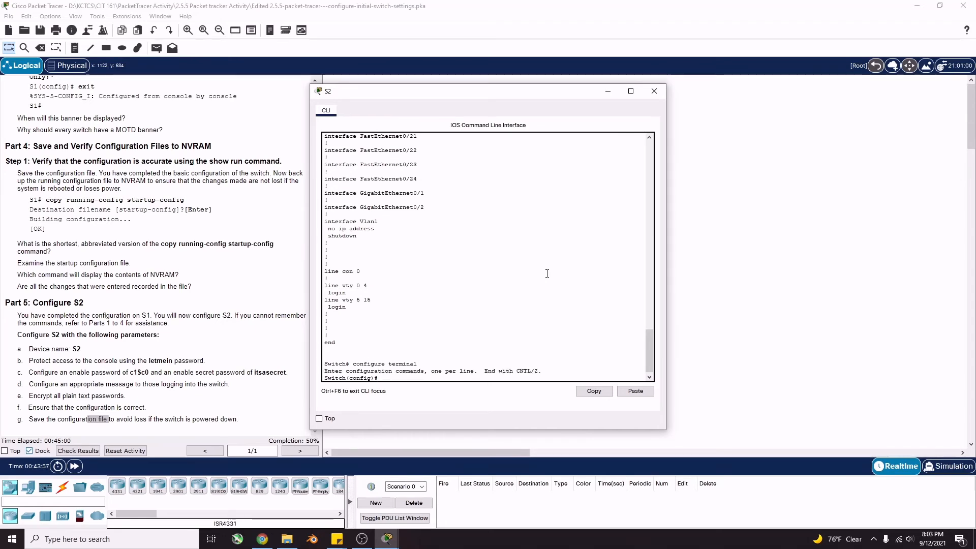
type("h")
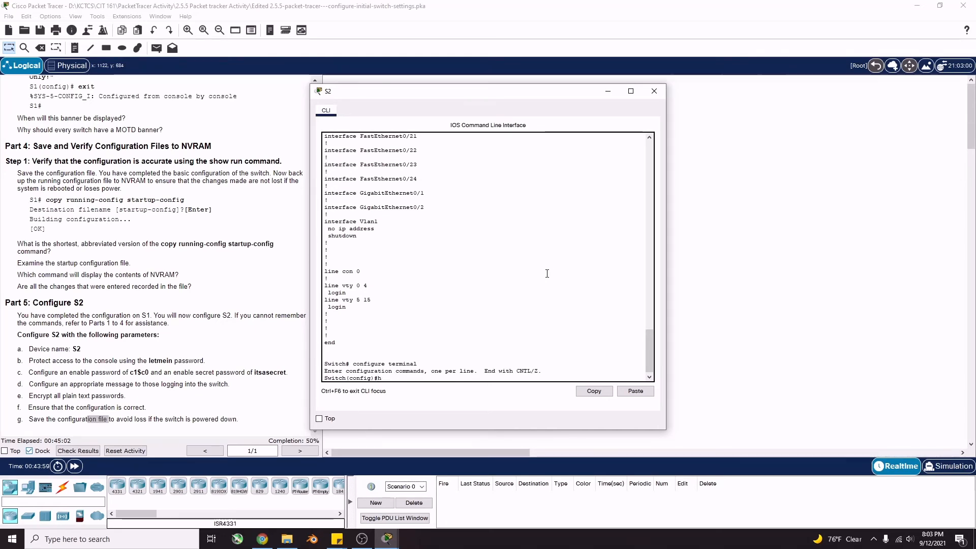
type("ostname")
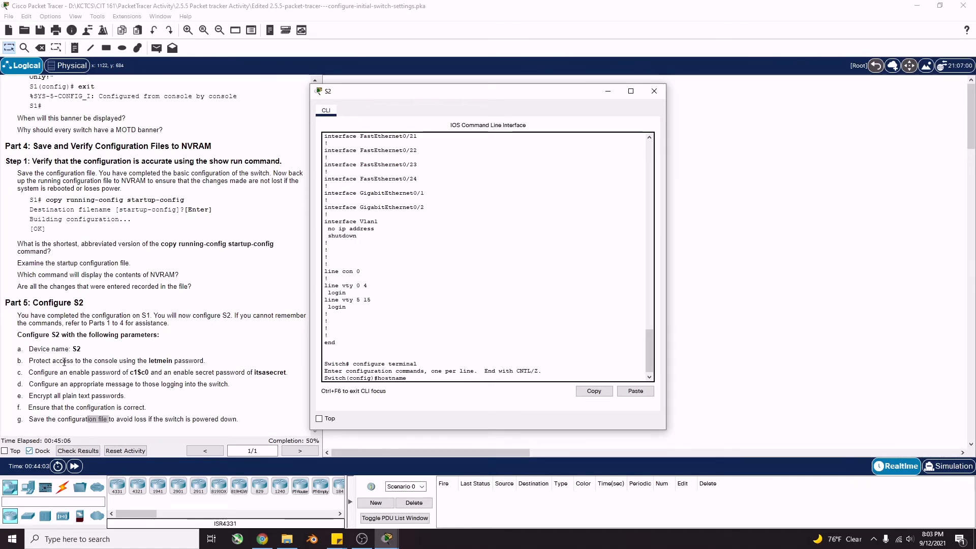
type(" S2")
key("Return")
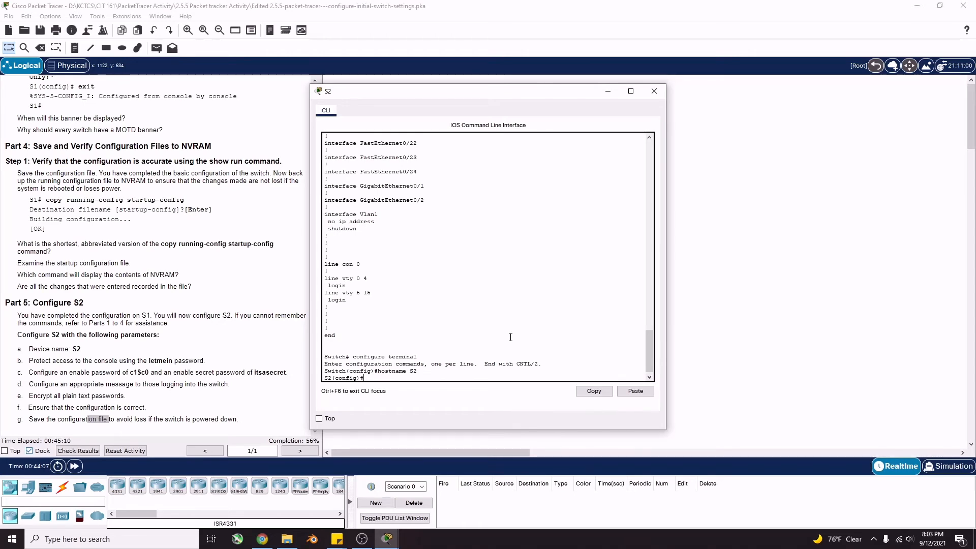
scroll(518, 337, "down", 2)
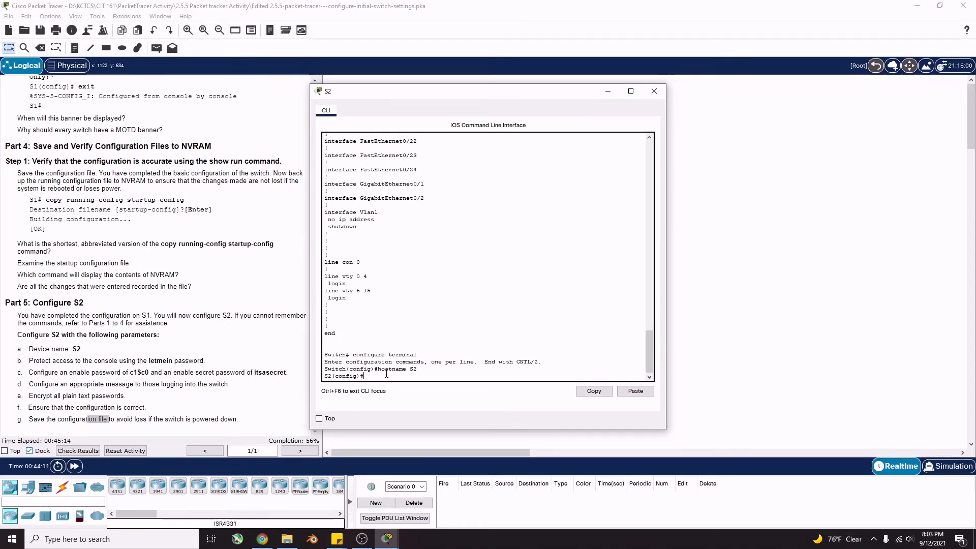
type("exit")
key("Return")
key("Return")
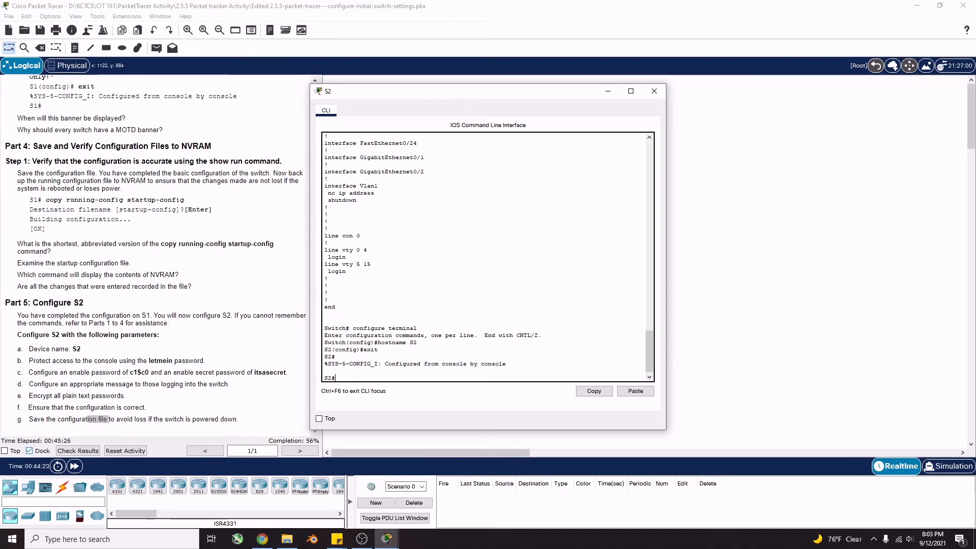
type("configure terminal")
On S2's line console 0, set the console password and require login, then exit to S2#
key("Return")
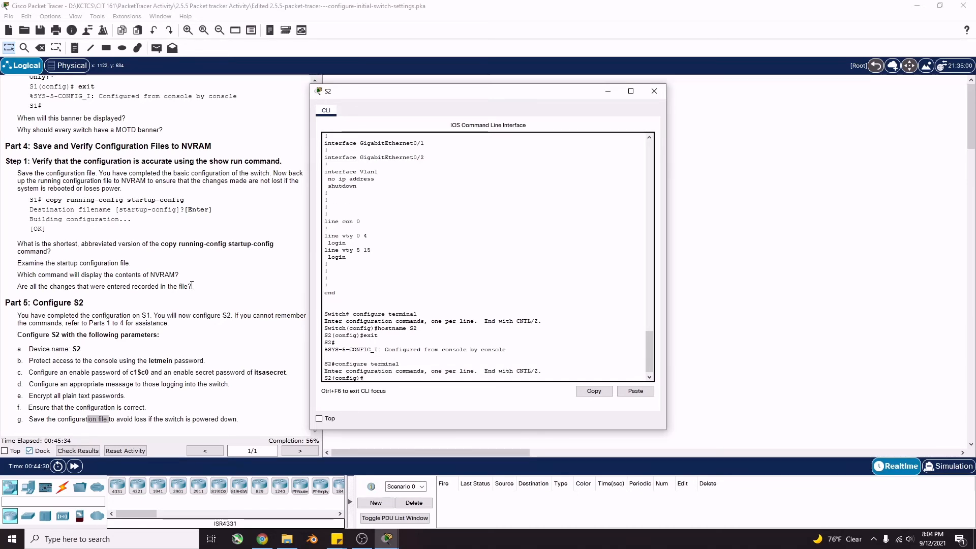
type("line console 0")
key("Return")
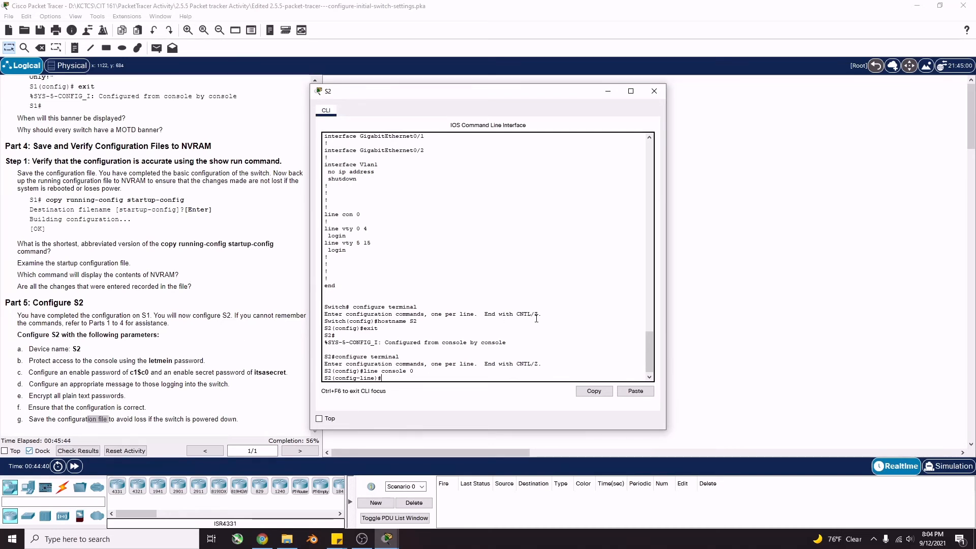
type("password letme")
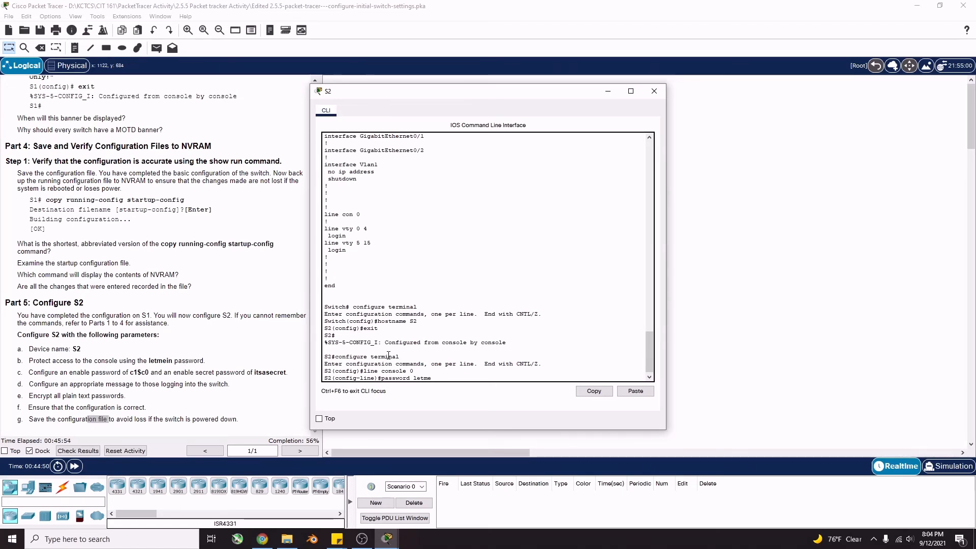
type("in")
key("Return")
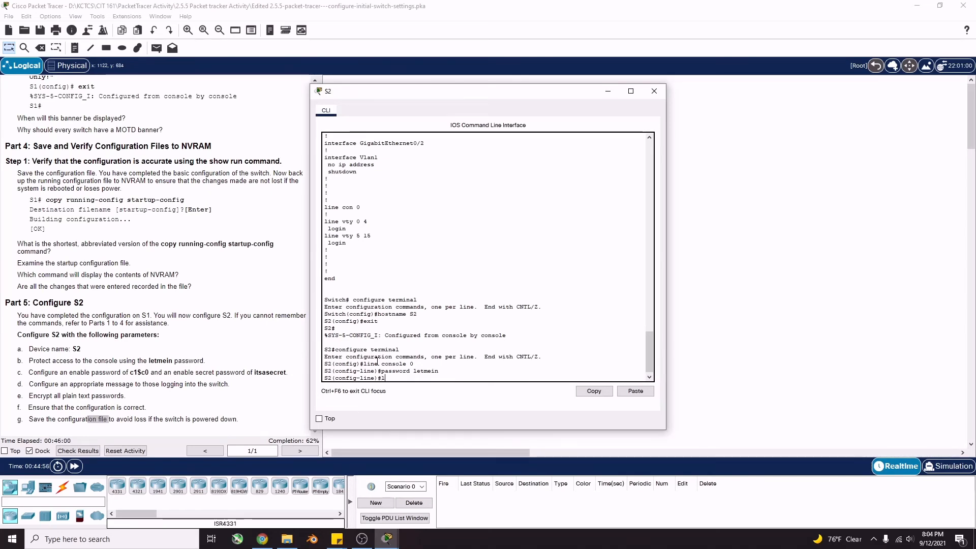
type("login")
key("Return")
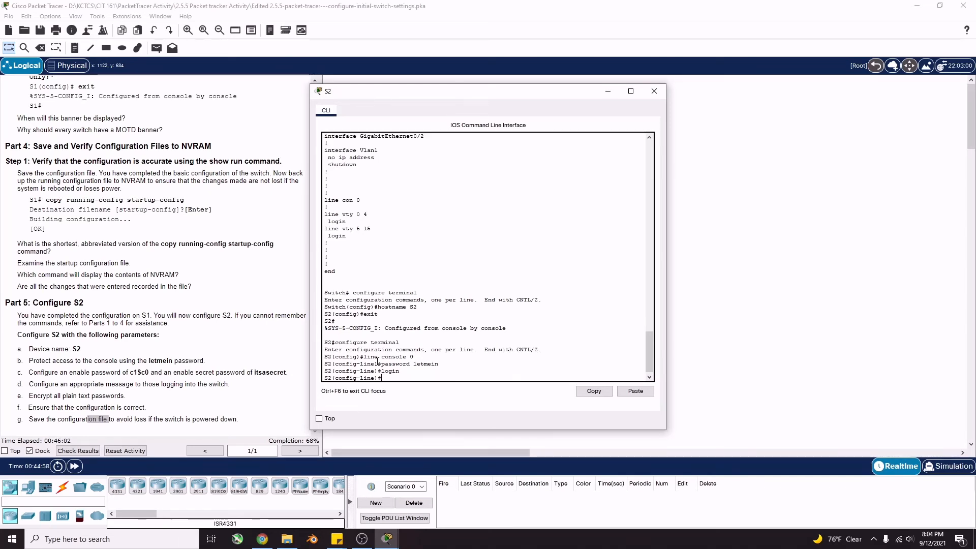
type("exit")
key("Return")
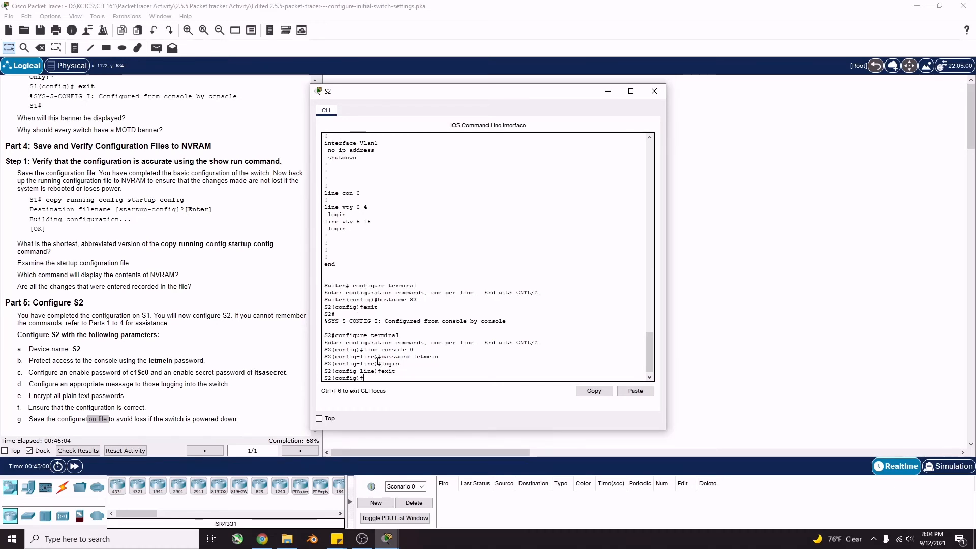
type("exit")
key("Return")
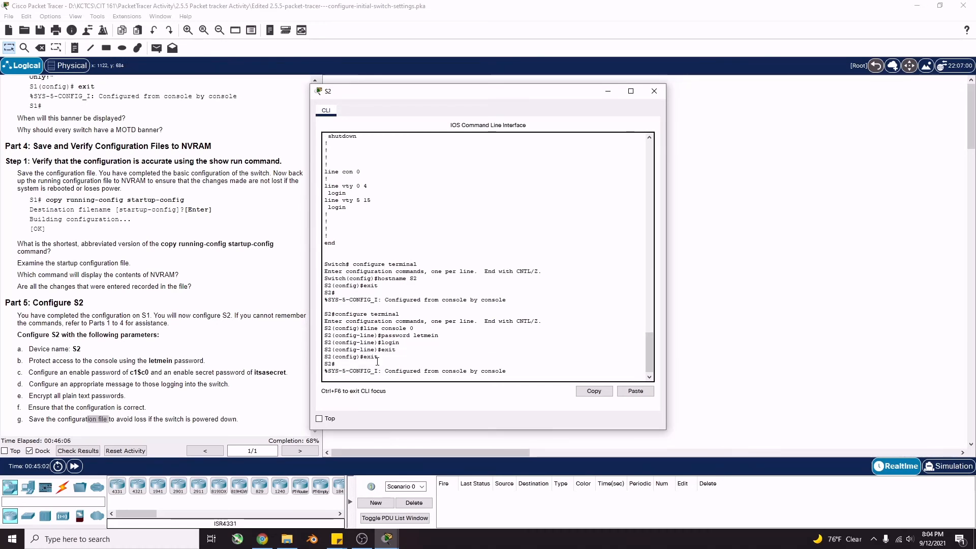
key("Return")
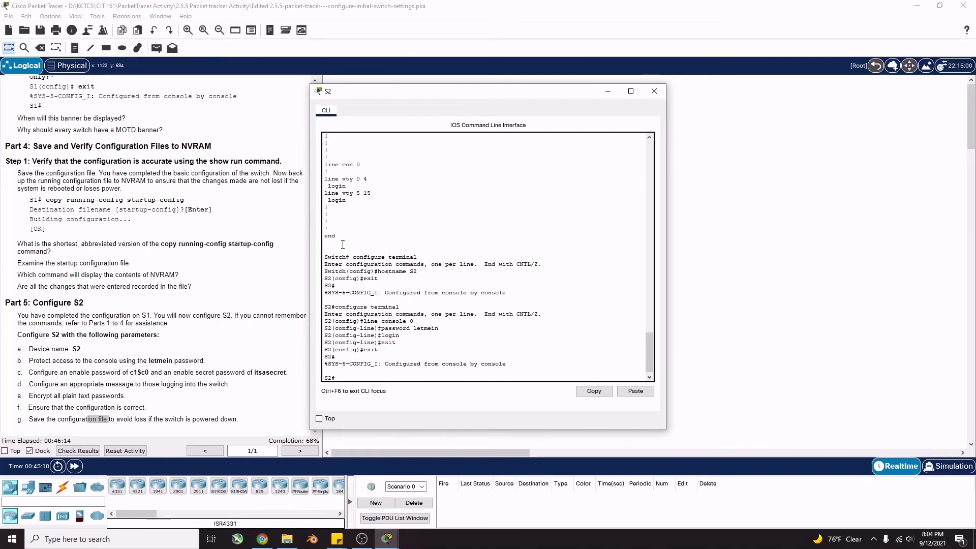
Log out of S2 and log back in using the new console password
type("exit")
key("Return")
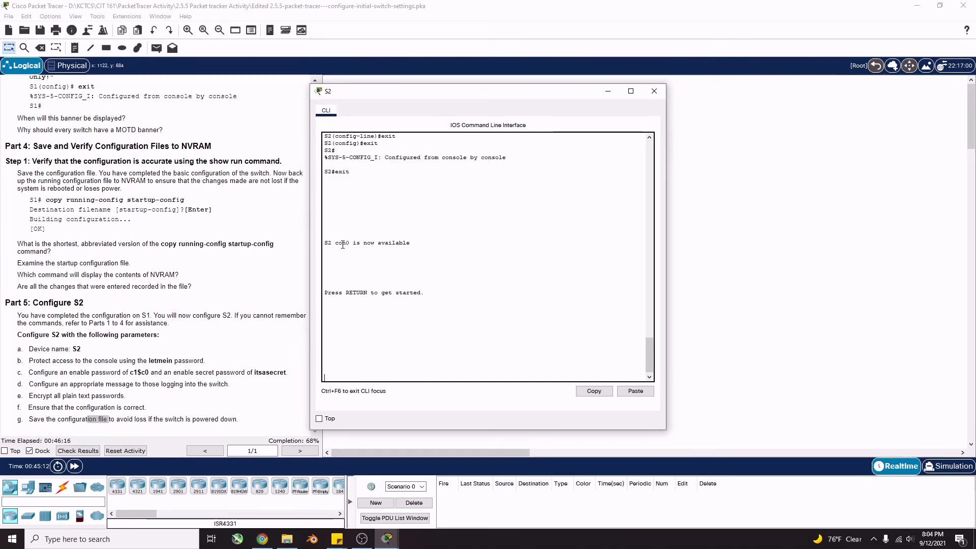
key("Return")
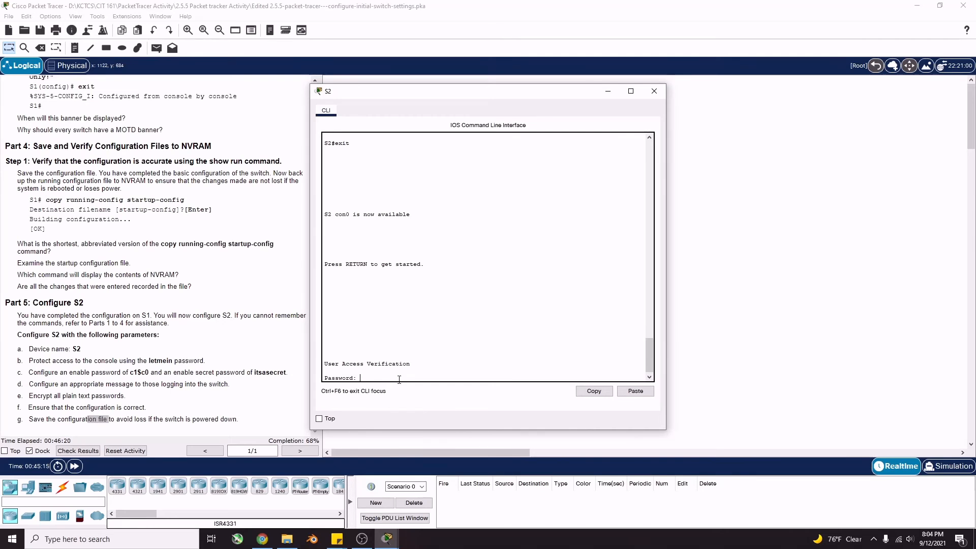
type("letmein")
key("Return")
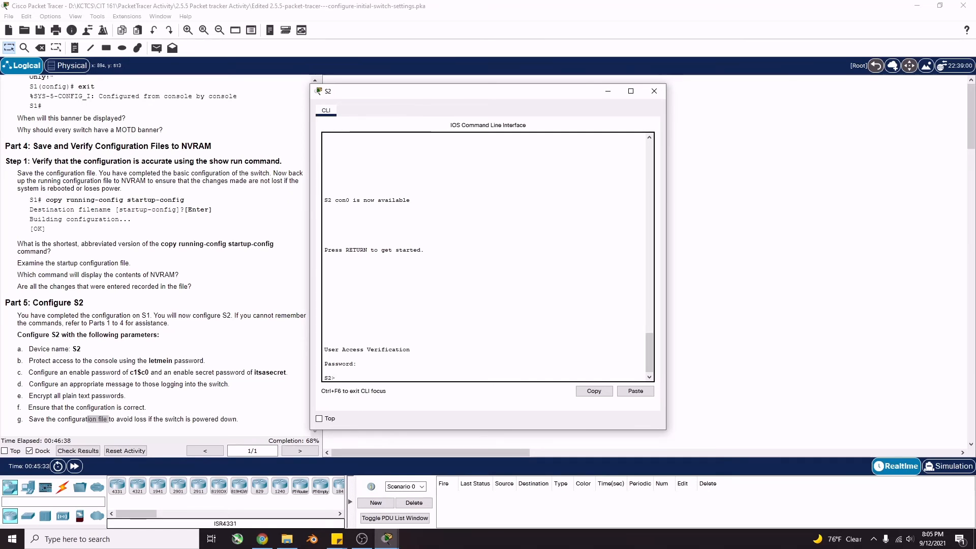
Enter privileged EXEC mode on S2 with enable and start configure terminal
type("enable")
key("Return")
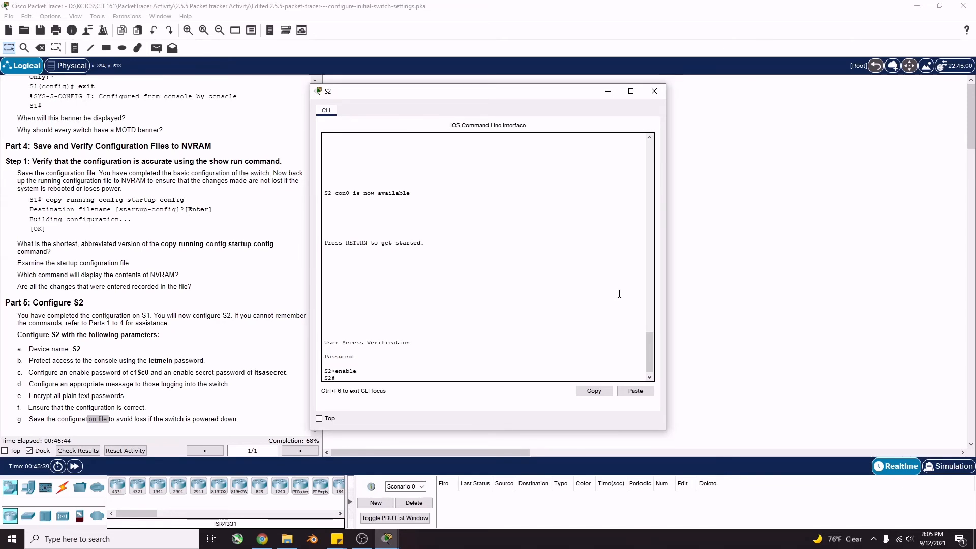
type("configure terminal")
Set an enable password on S2 in global configuration mode, then return to the S2# prompt
key("Return")
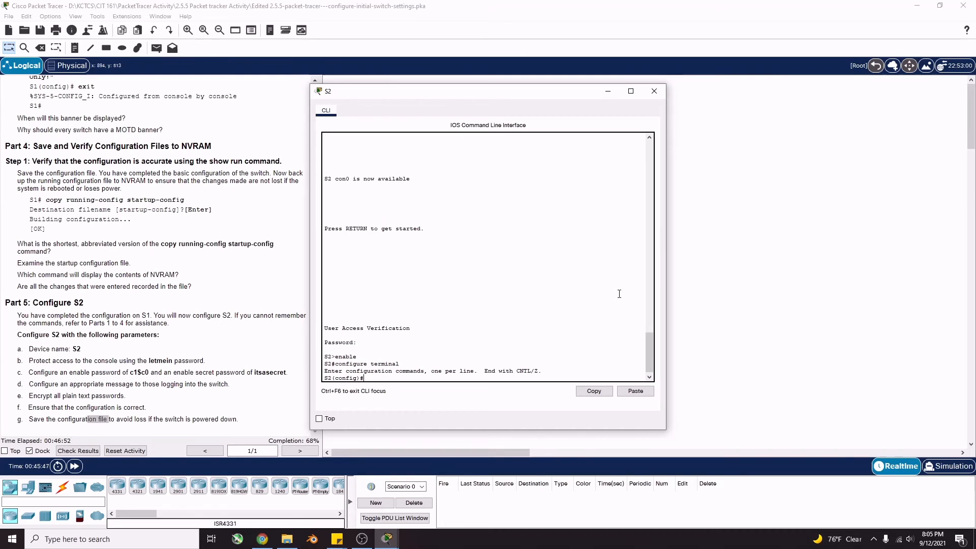
type("enable ")
type("passwor")
type("d c")
type("l$c")
type("0")
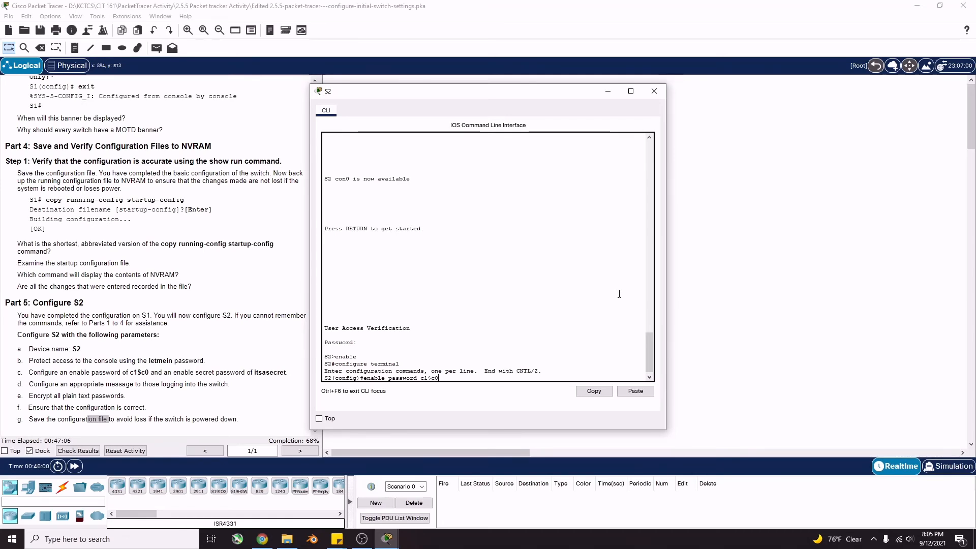
key("Return")
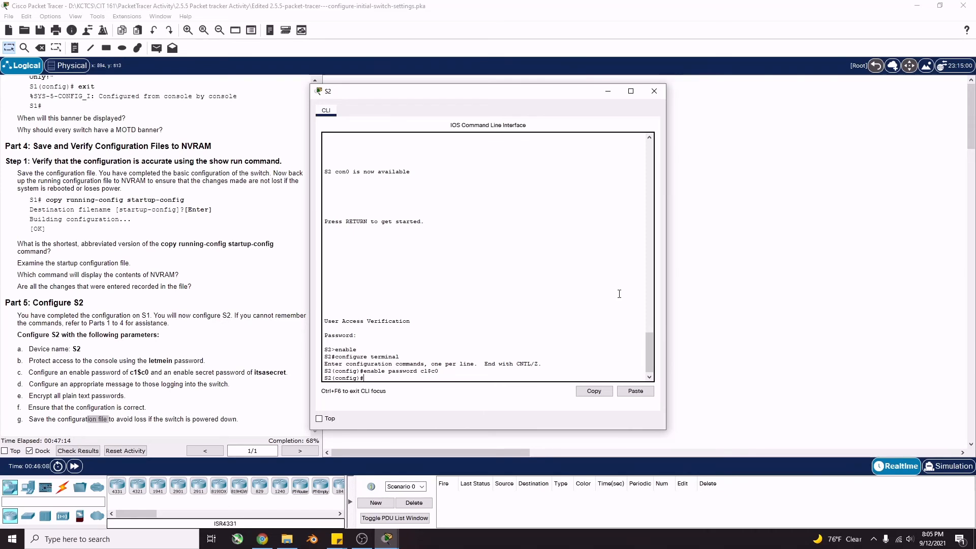
type("xit")
key("Return")
key("Return")
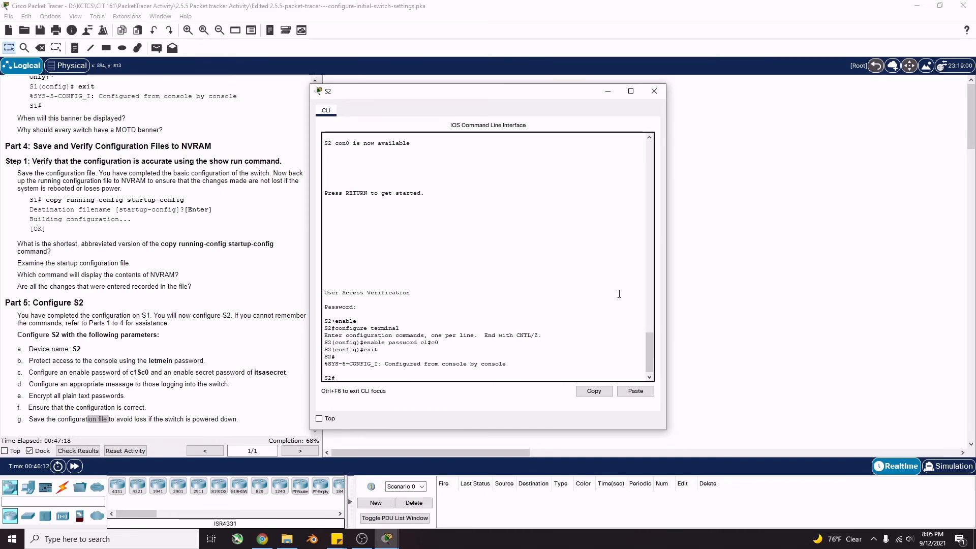
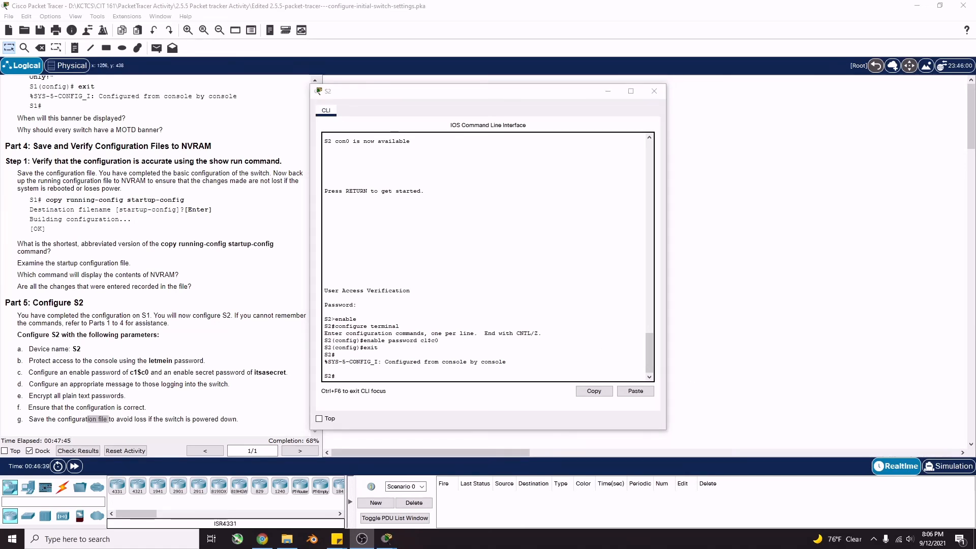
Exit S2's console session, log back in with the console password, and enable using the enable password
left_click(409, 375)
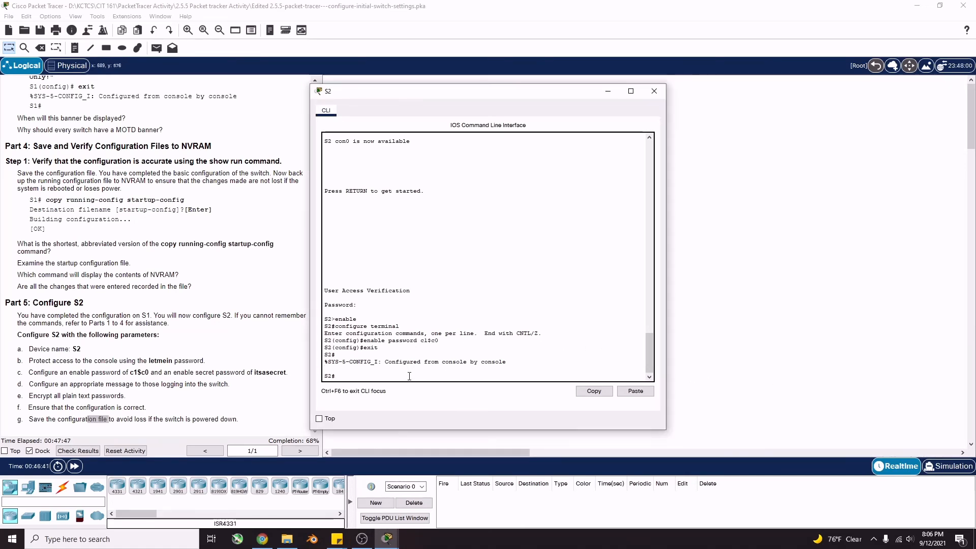
type("exit")
key("Return")
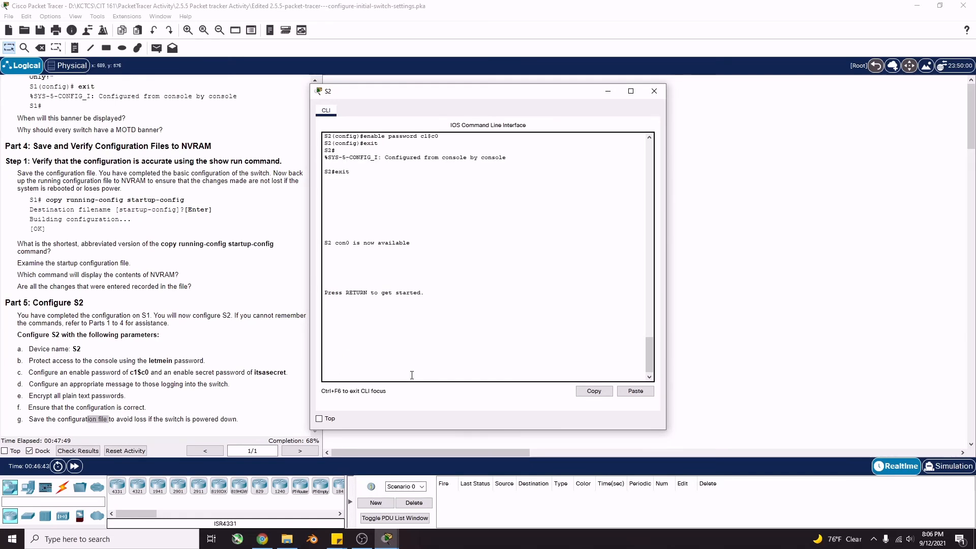
key("Return")
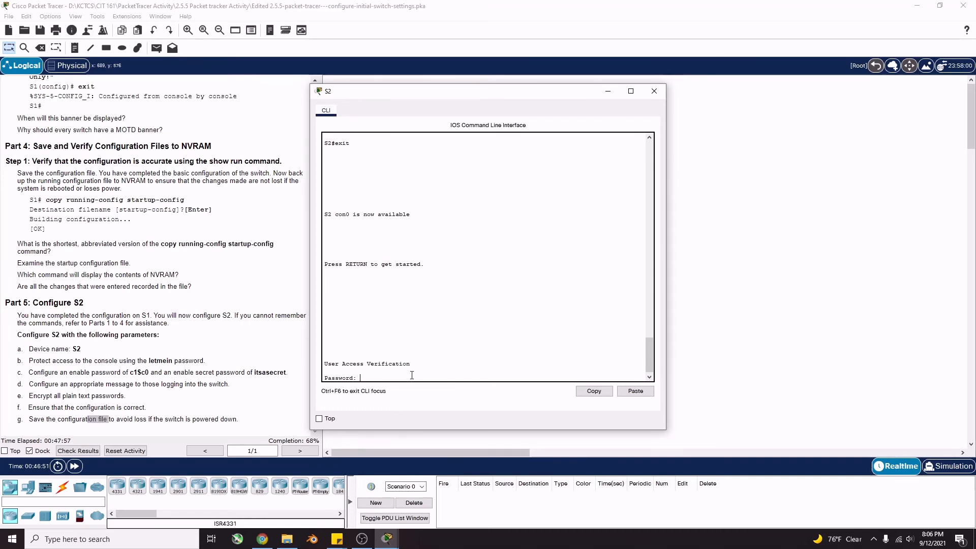
key("Return")
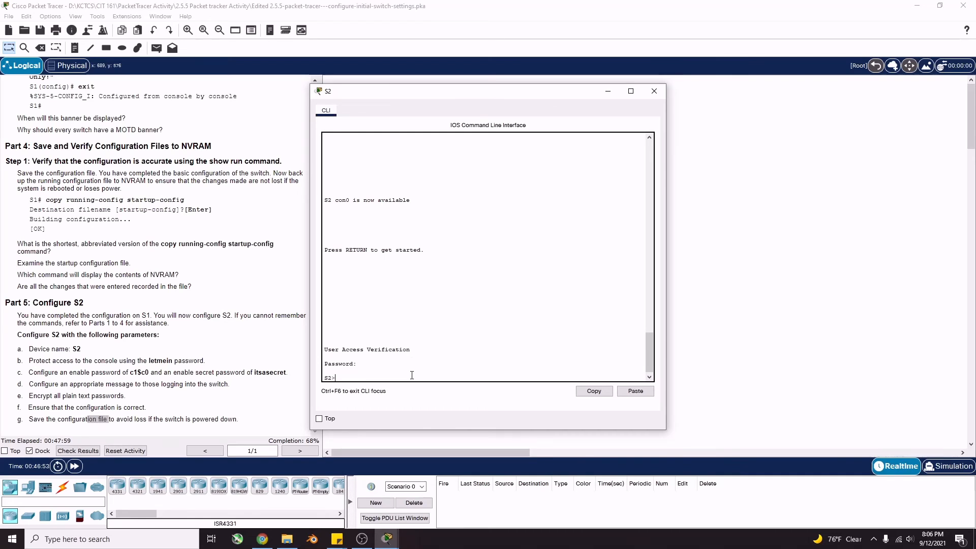
type("enable")
key("Return")
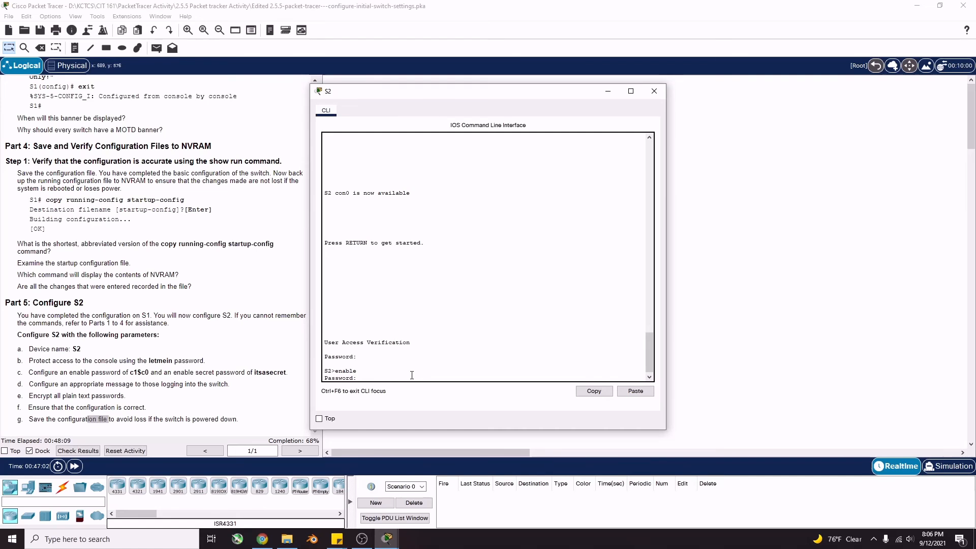
key("Return")
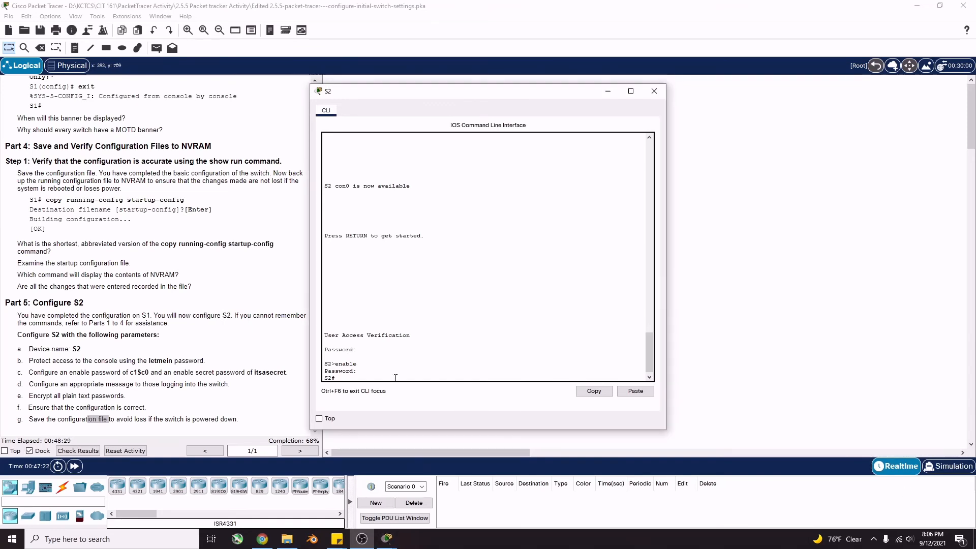
Page through S2's full show running-config output, then enter global configuration mode with config t
left_click(395, 380)
type("show ")
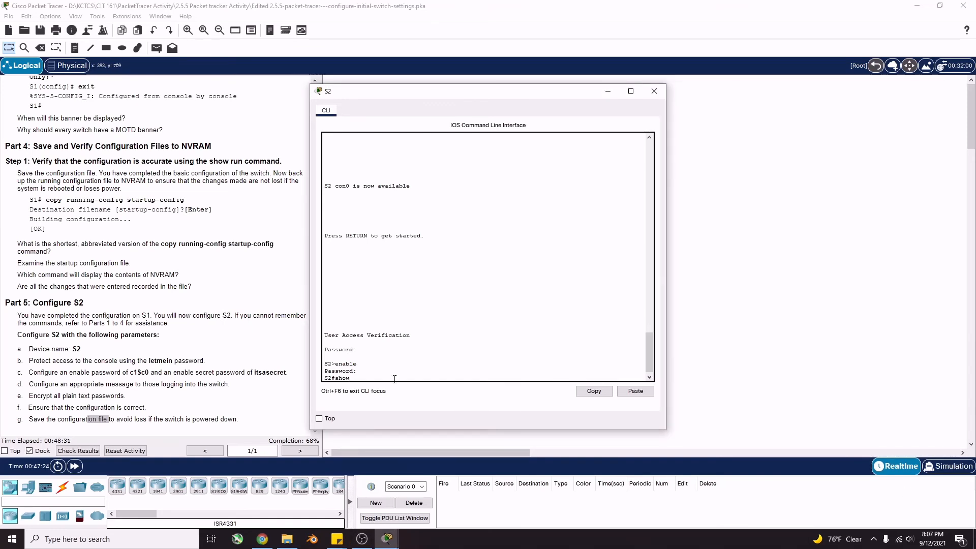
type("running-config")
key("Return")
key("space")
key("space")
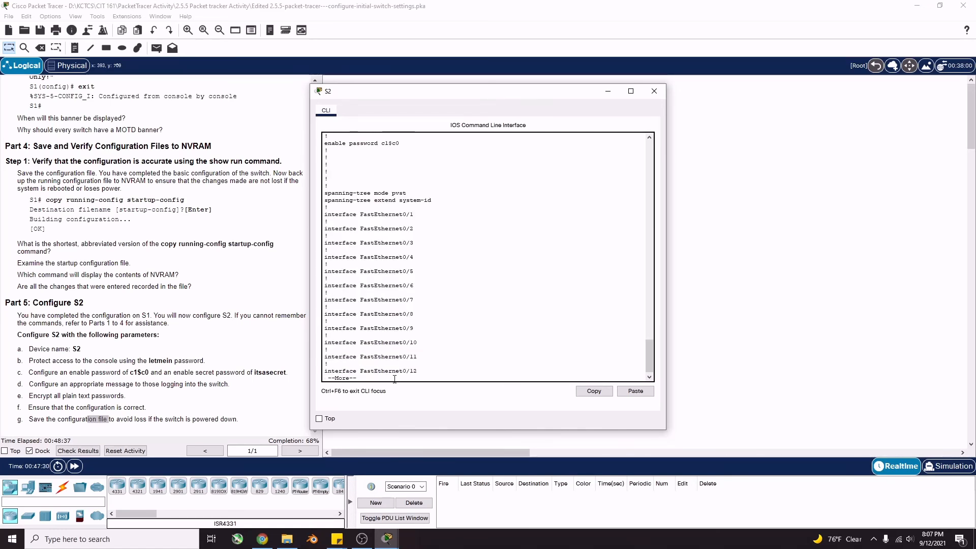
scroll(437, 362, "up", 15)
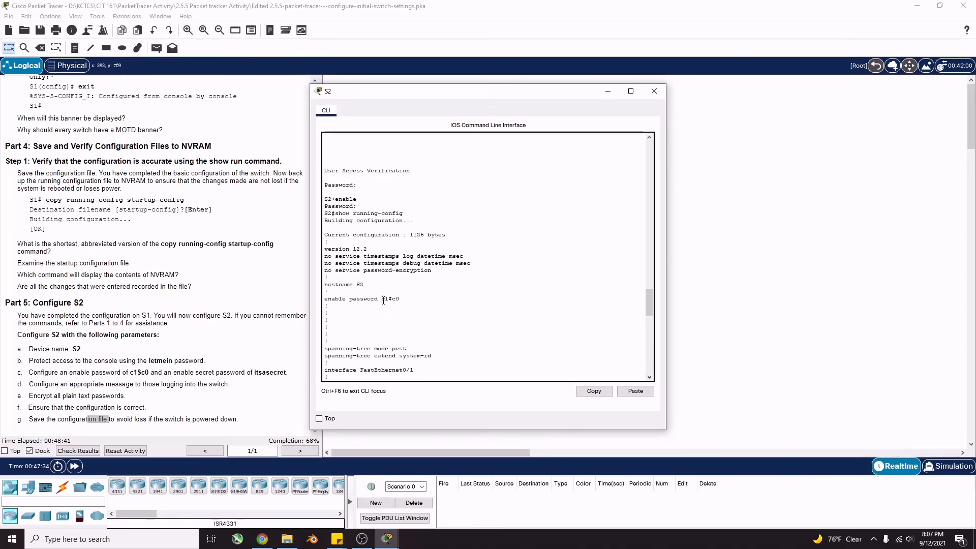
scroll(408, 296, "down", 13)
scroll(407, 296, "down", 10)
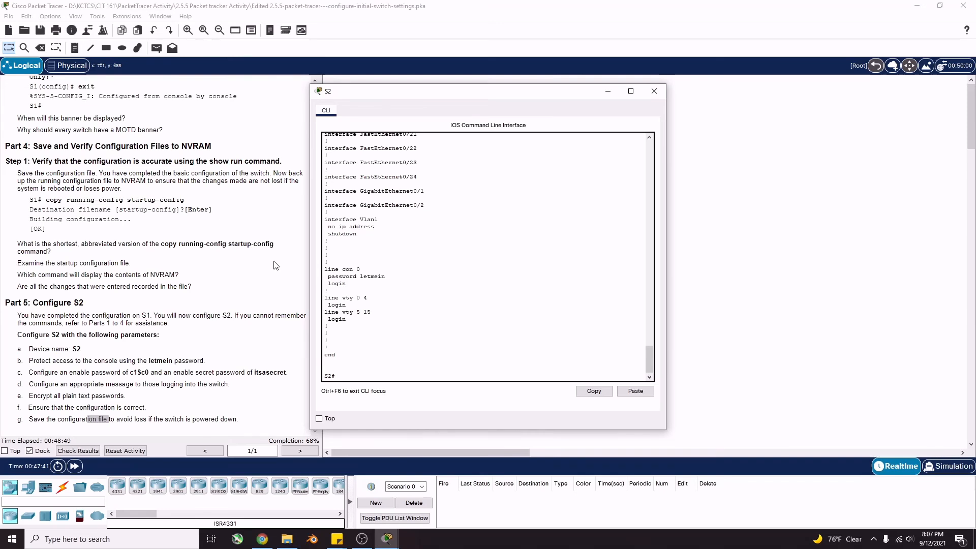
type("config t")
key("Return")
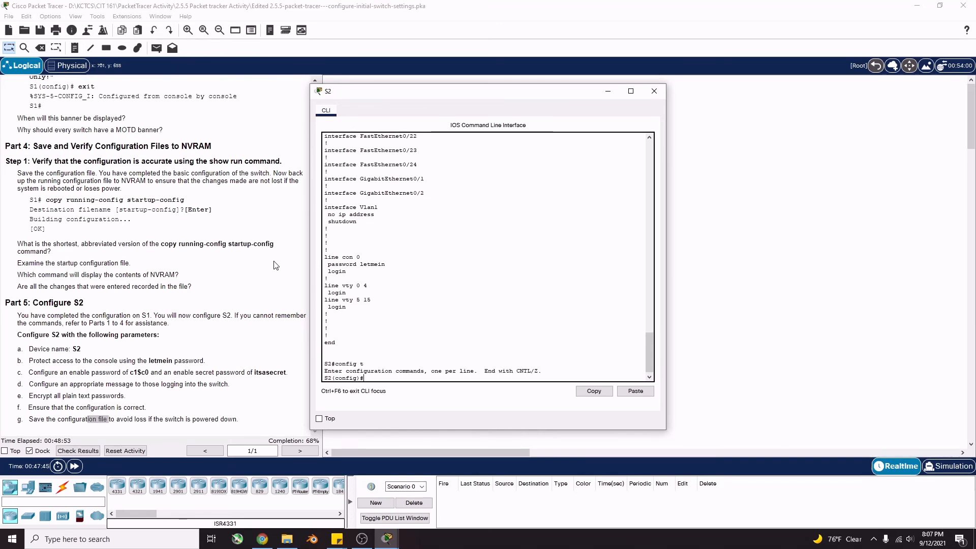
Set an enable secret password on S2 and exit back to the S2# prompt
type("enable secret itsasec")
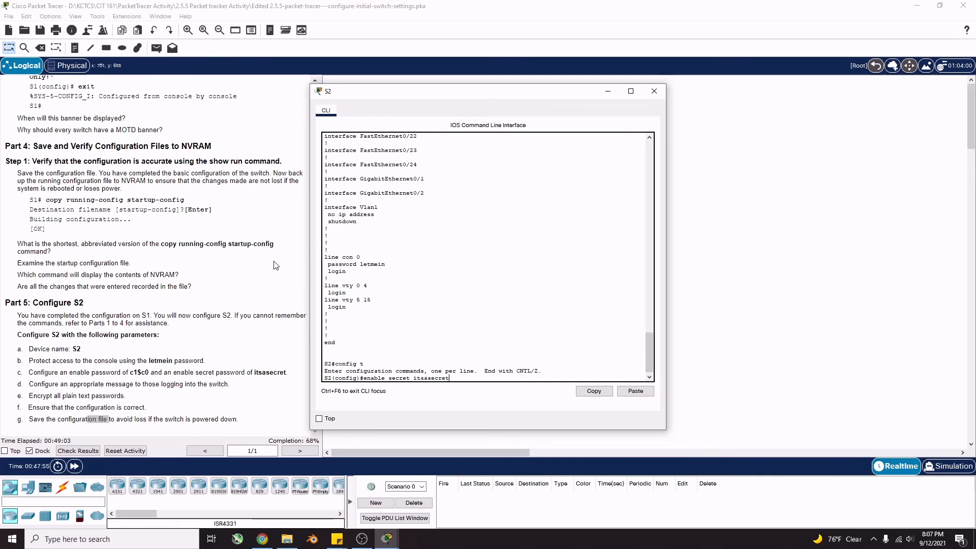
type("ret")
key("Return")
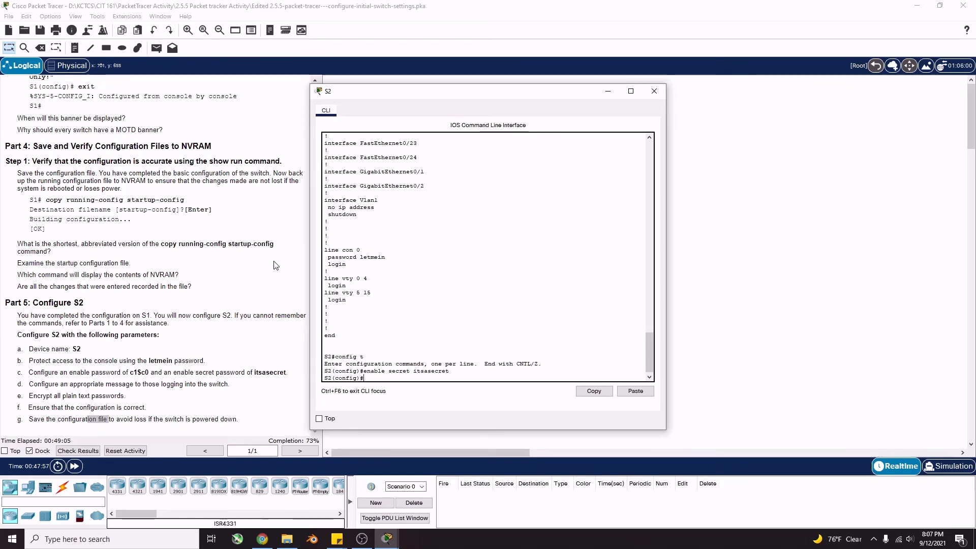
type("exit")
key("Return")
key("Return")
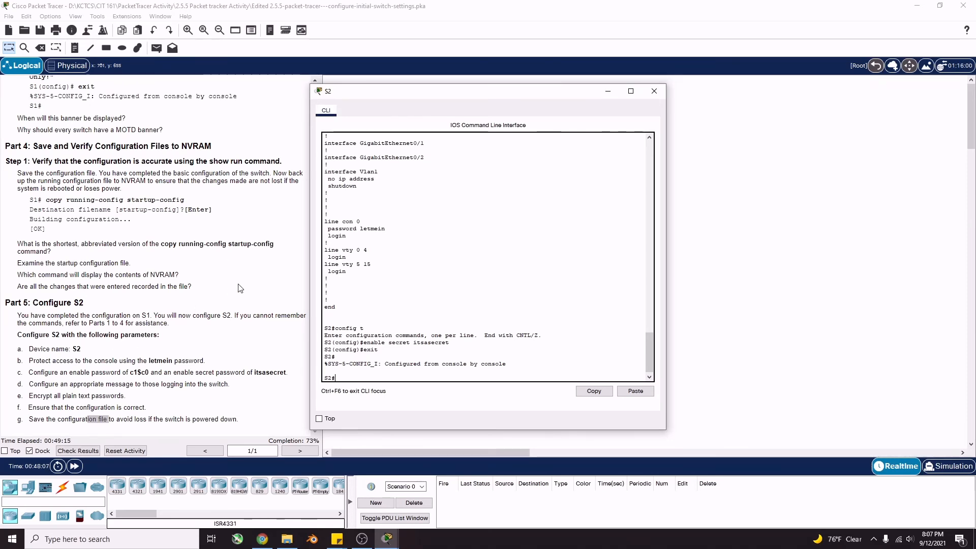
Check the hashed enable secret line in show run output, then return to global configuration mode
type("show ")
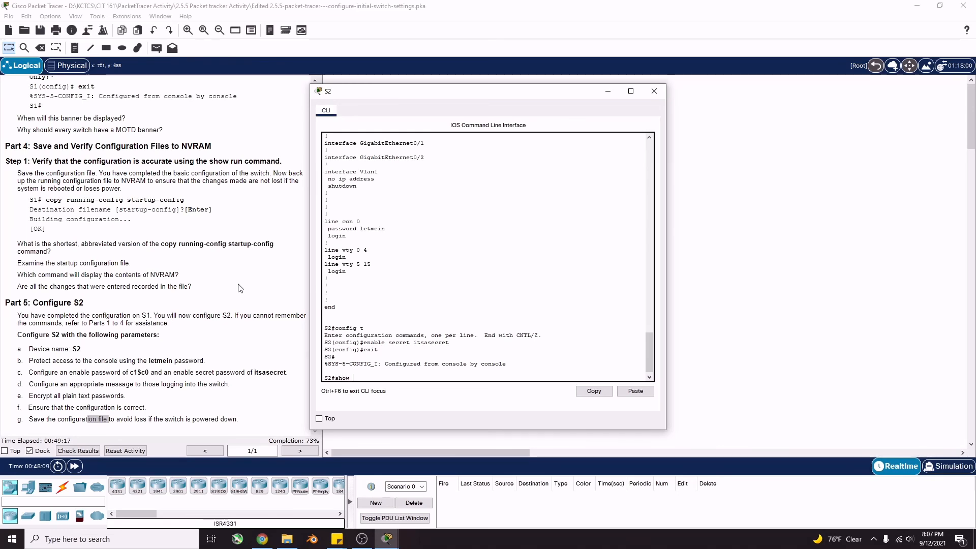
type("run")
key("Return")
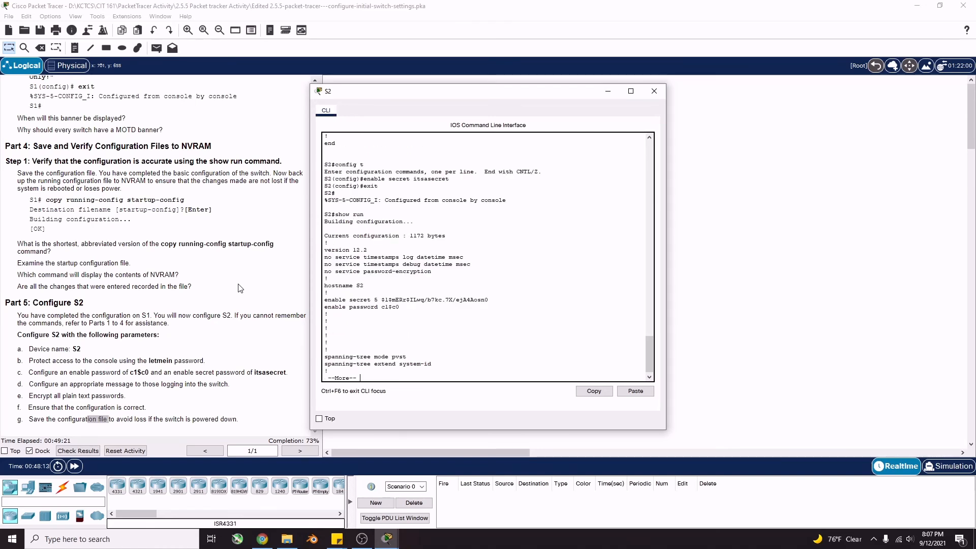
key("space")
key("space")
scroll(396, 315, "up", 10)
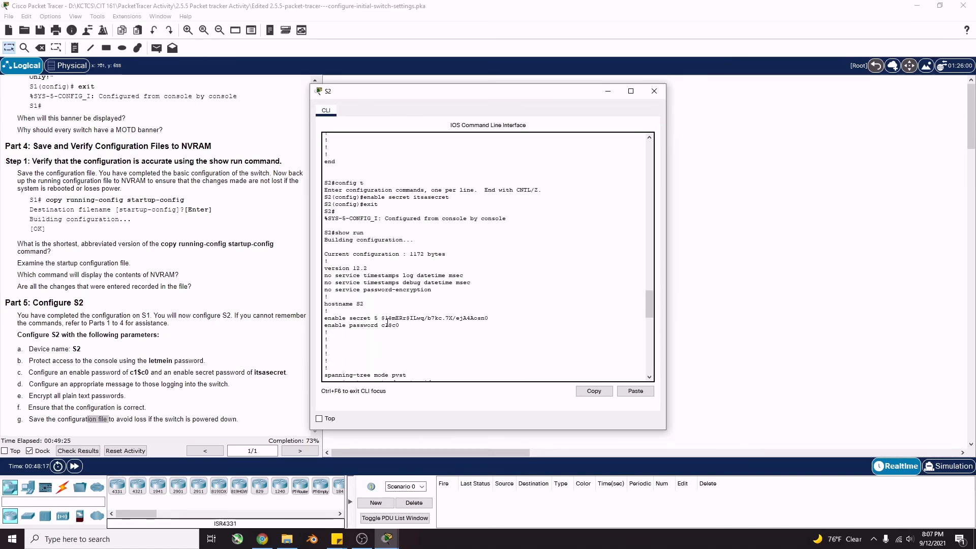
left_click_drag(386, 320, 488, 319)
left_click(405, 325)
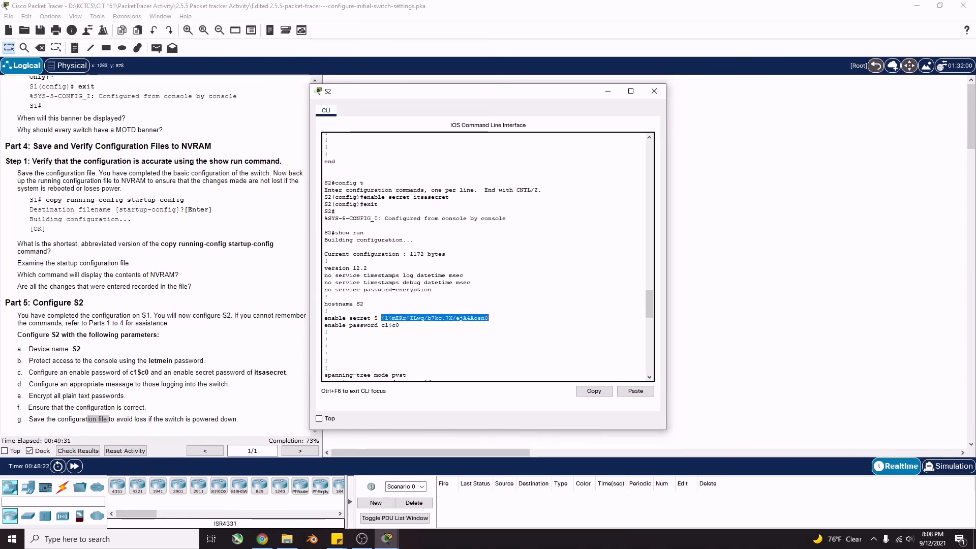
scroll(414, 269, "down", 3)
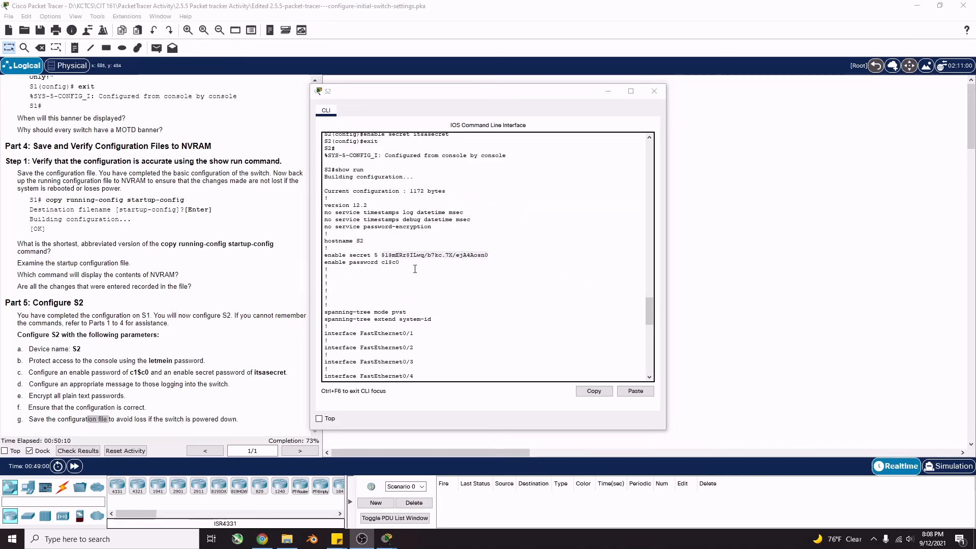
scroll(415, 268, "down", 1)
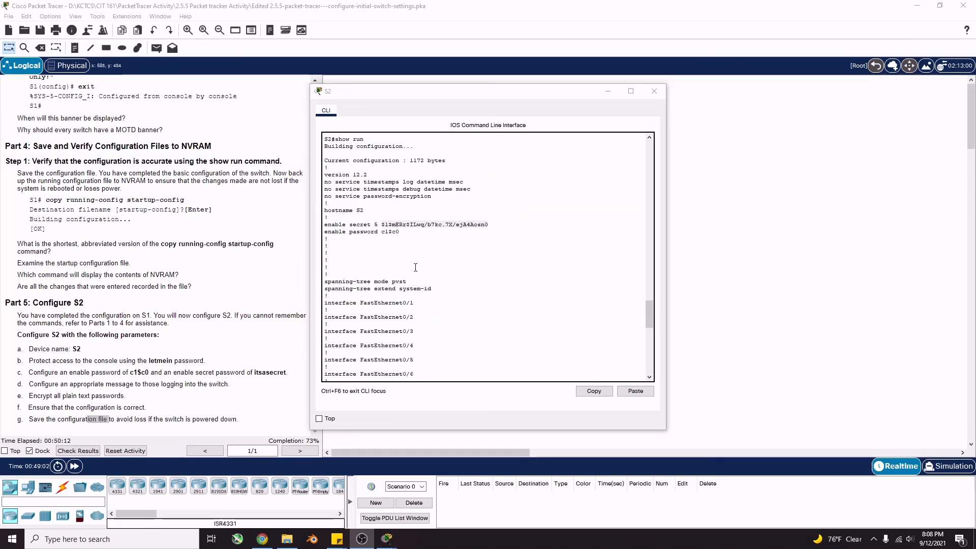
scroll(416, 267, "down", 10)
left_click(395, 343)
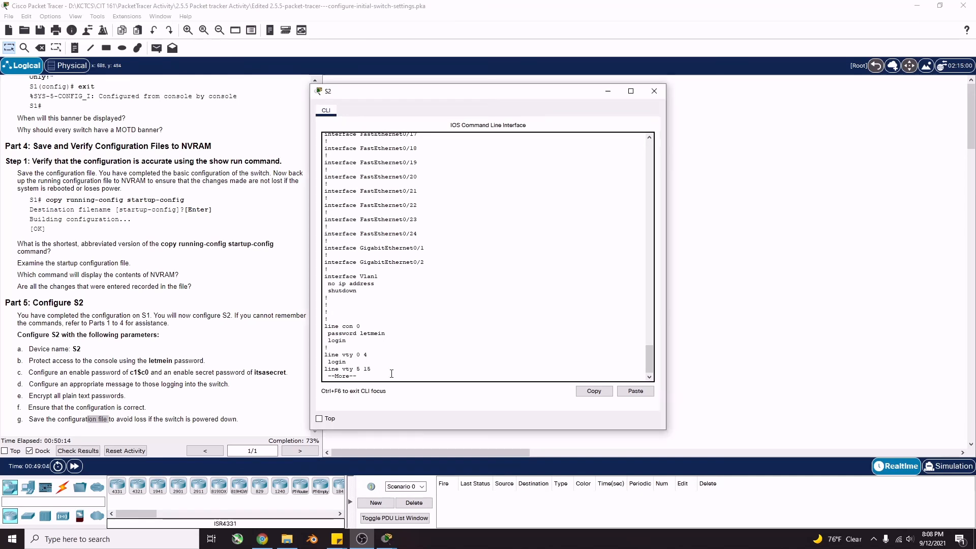
key("space")
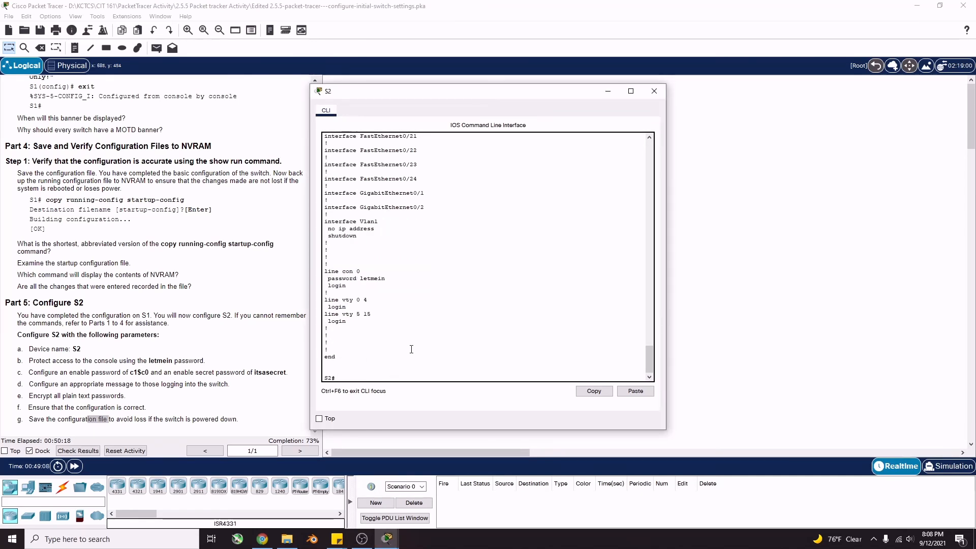
type("config t")
key("Return")
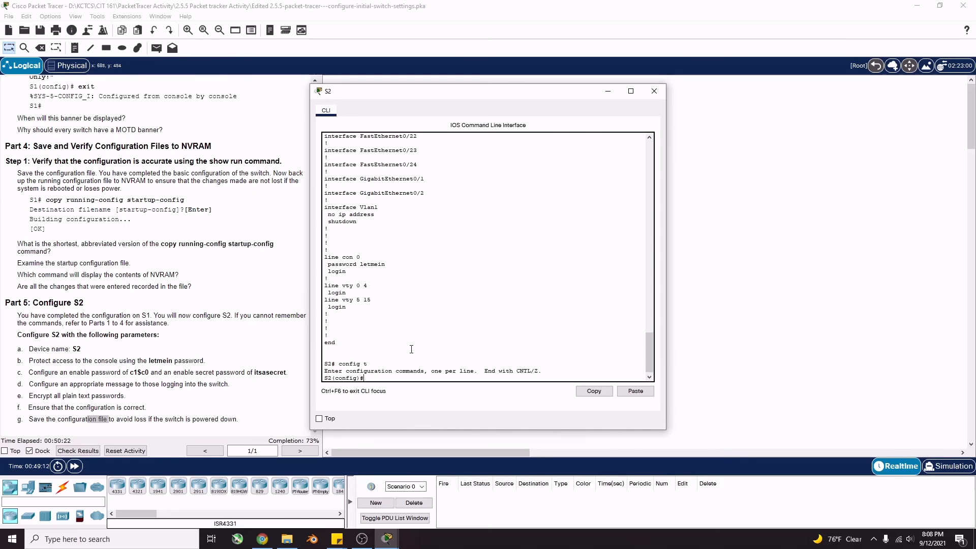
Enable service password-encryption on S2 and exit to the privileged prompt
type("service password-encryption")
key("Return")
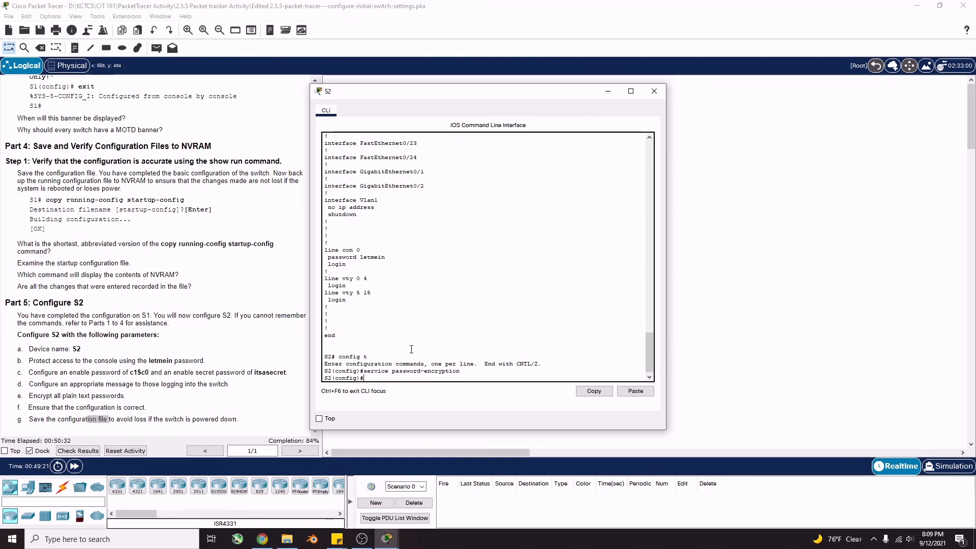
type("exit")
key("Return")
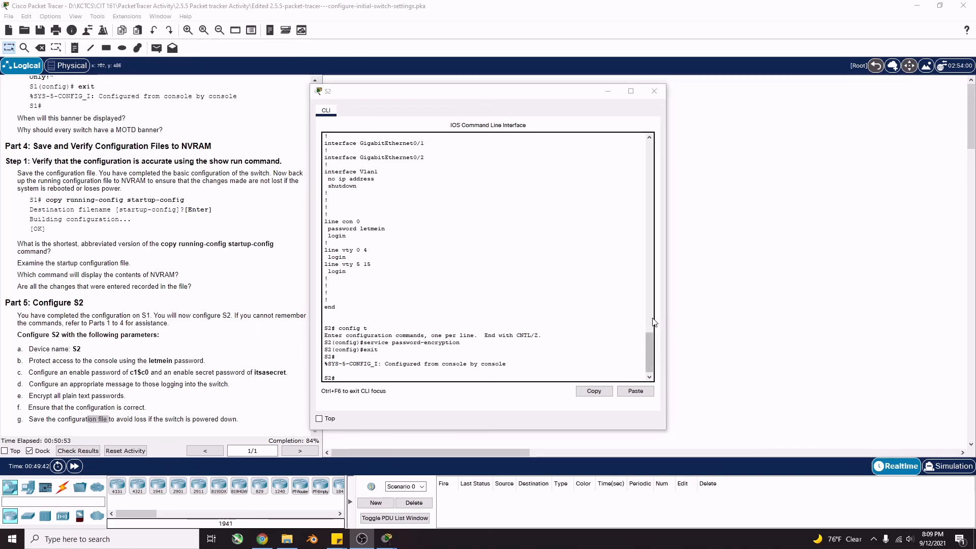
Run show run and page through it to confirm passwords now appear as type 7
left_click(544, 378)
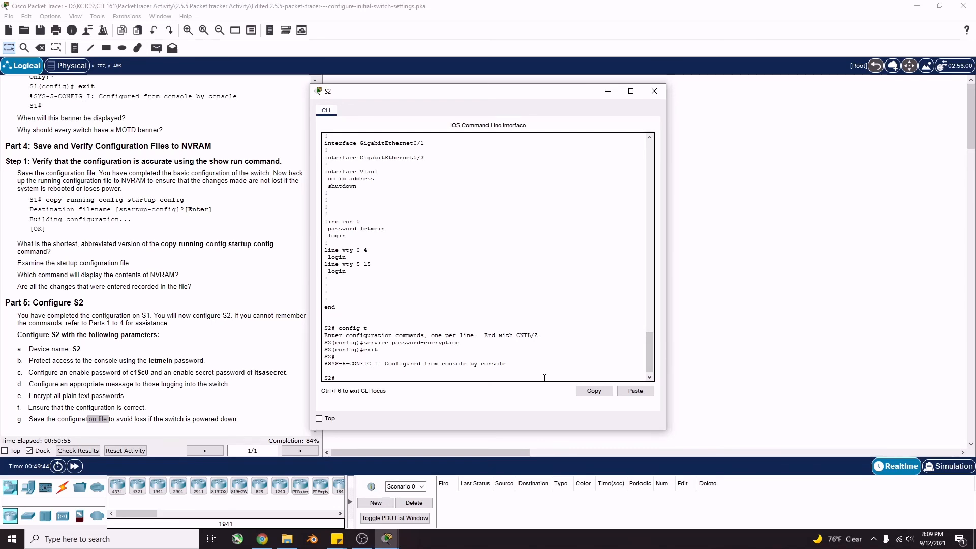
type("show run")
key("Return")
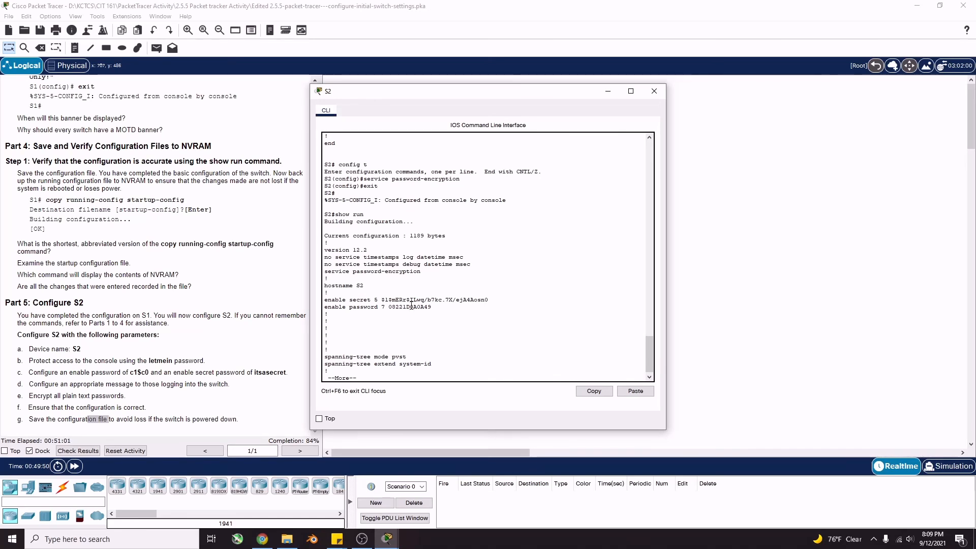
key("space")
key("space")
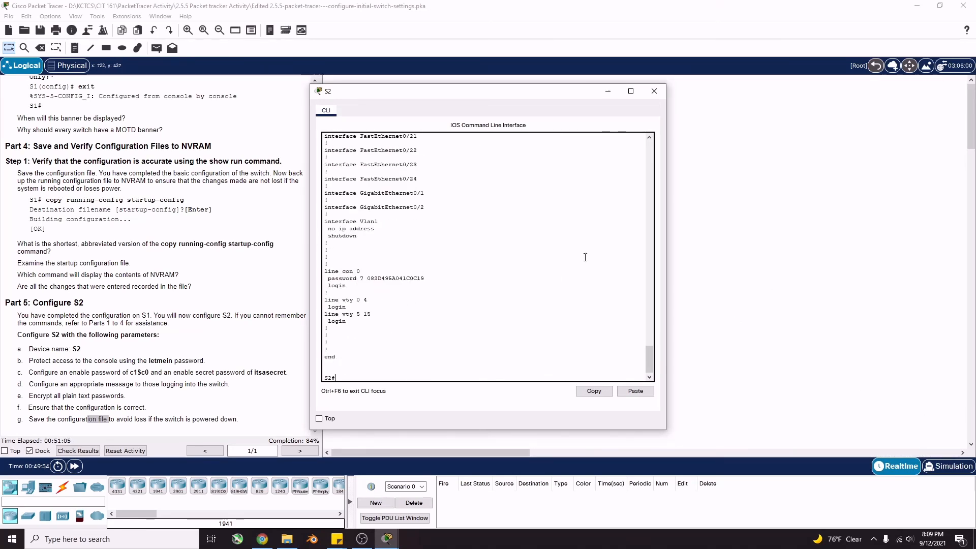
left_click(527, 371)
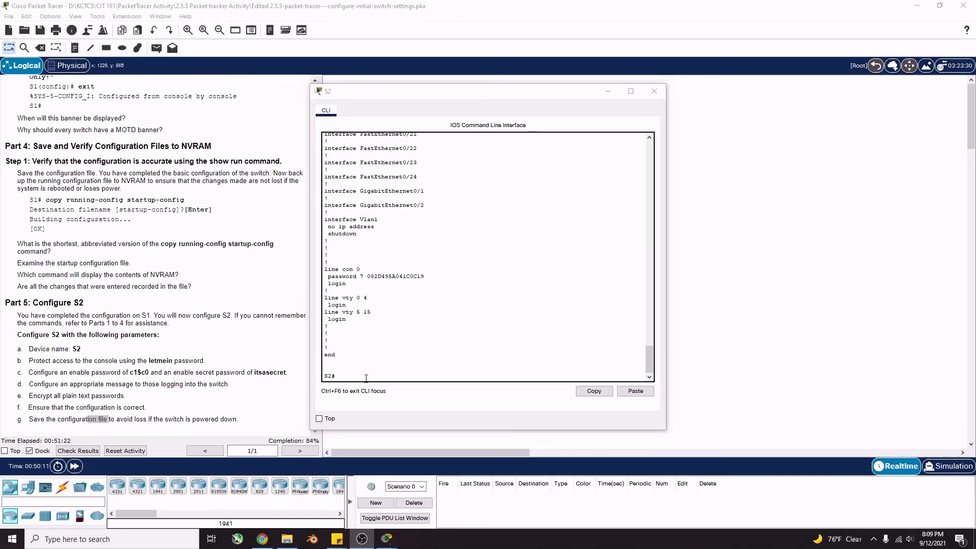
Set S2's MOTD banner to "This is a secure system. Authorized Access Only!" in config mode, then exit
left_click(368, 377)
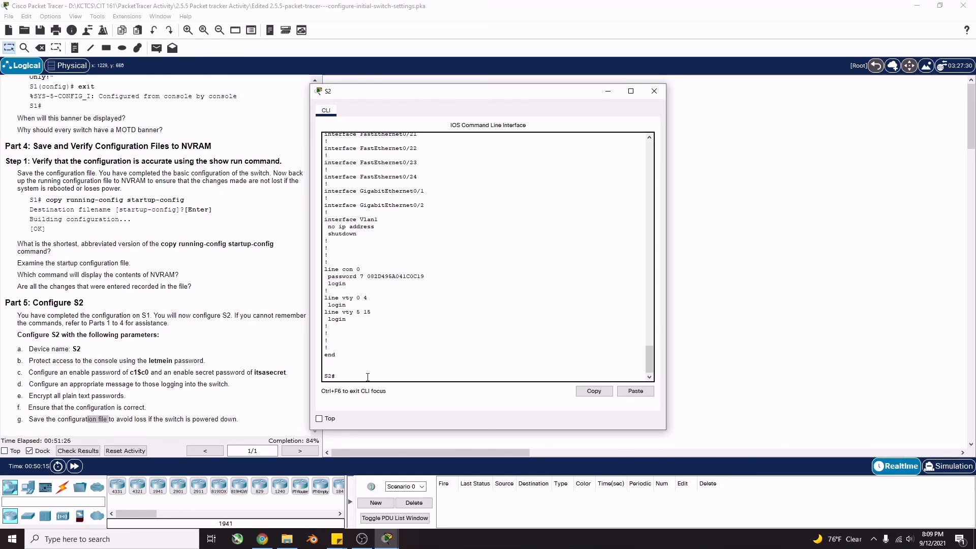
type("config t")
key("Return")
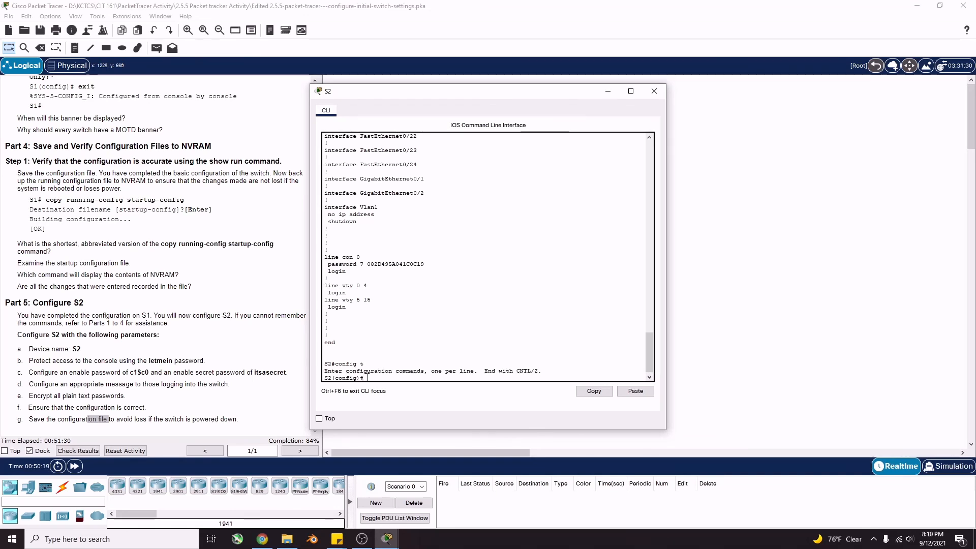
type("banner motd \"This is a secur")
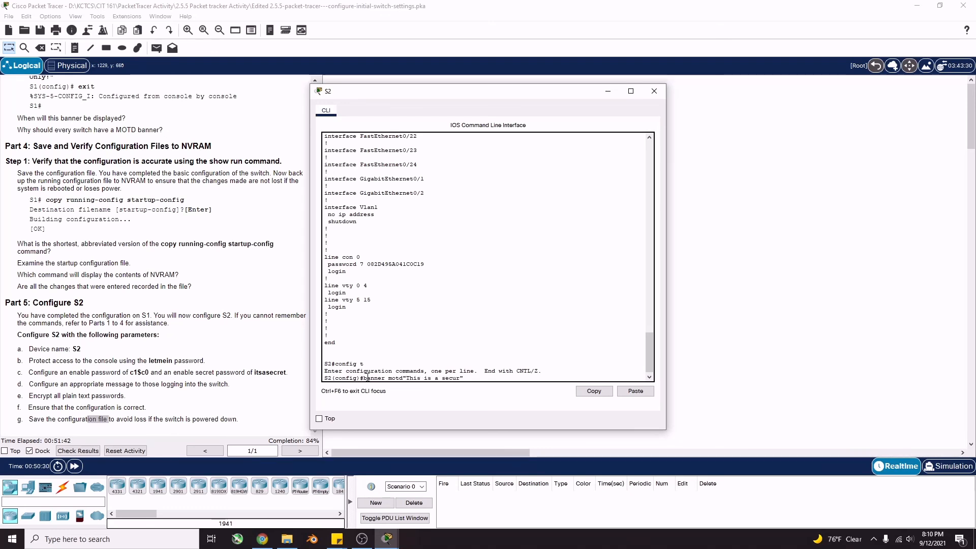
type("e system")
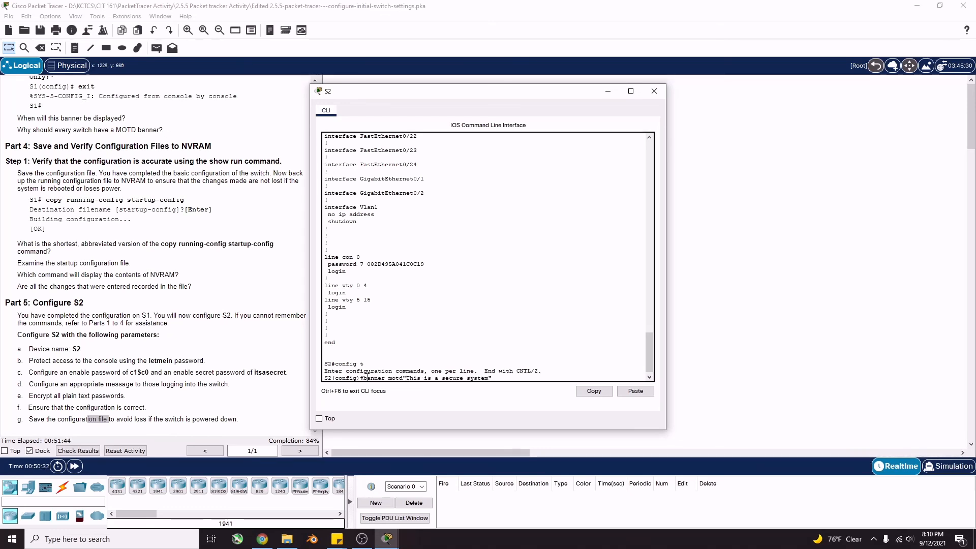
type(". Authori")
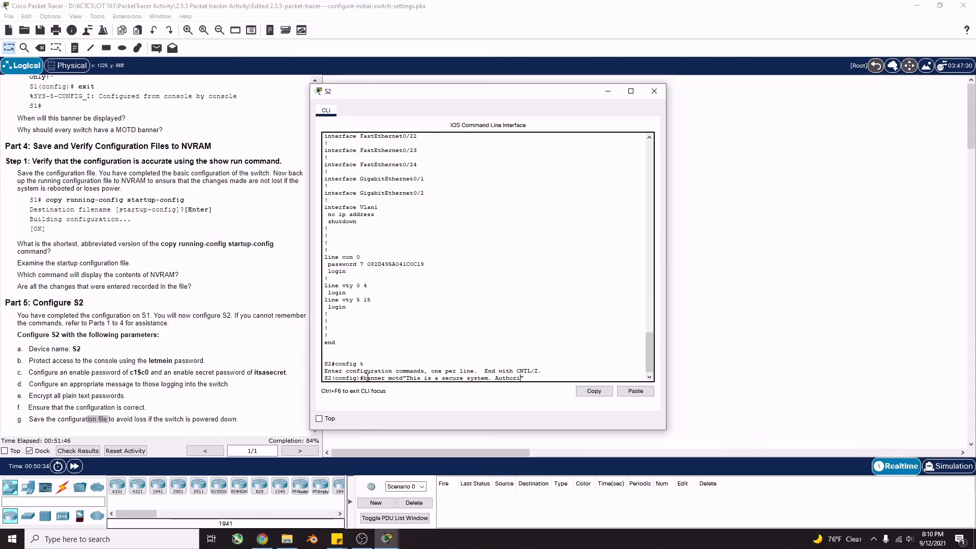
type("zed Acc")
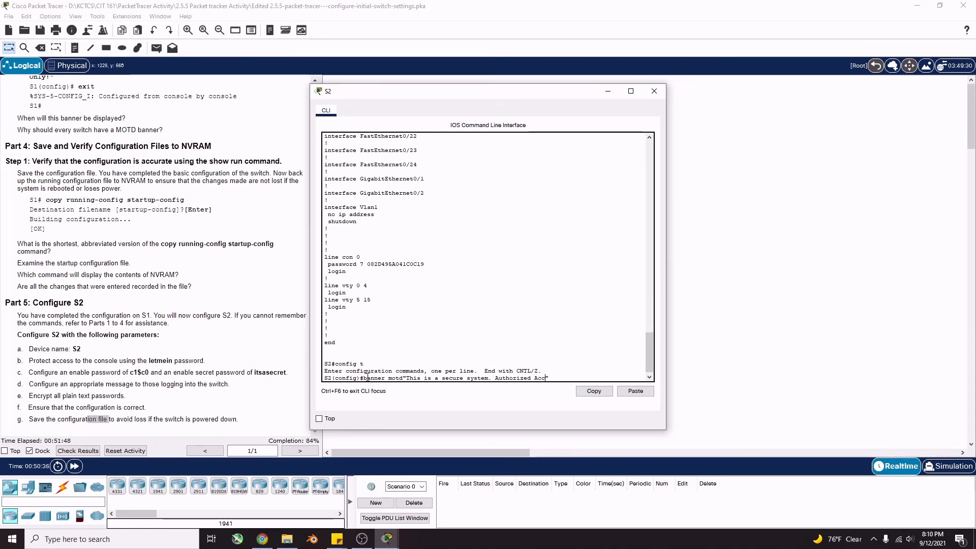
type("ess Only")
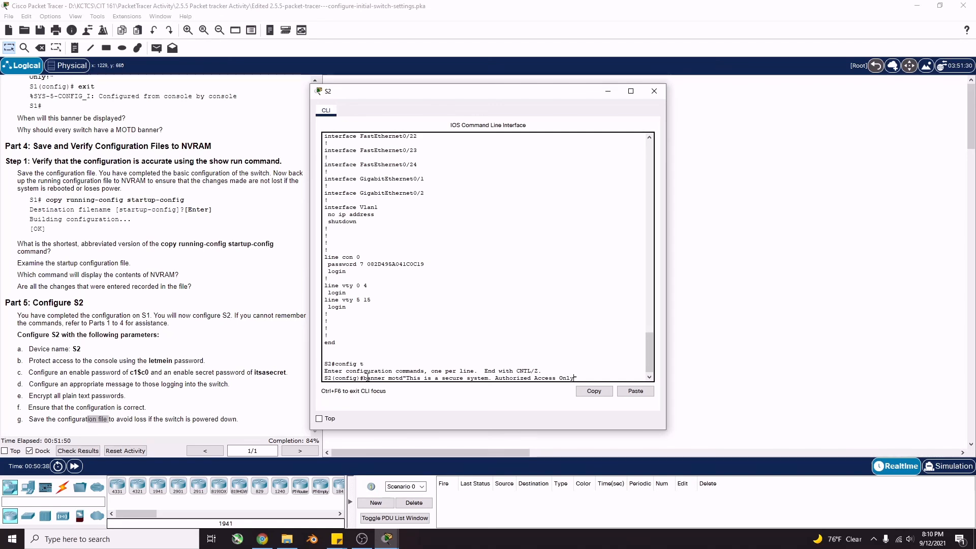
type("!\"")
key("Return")
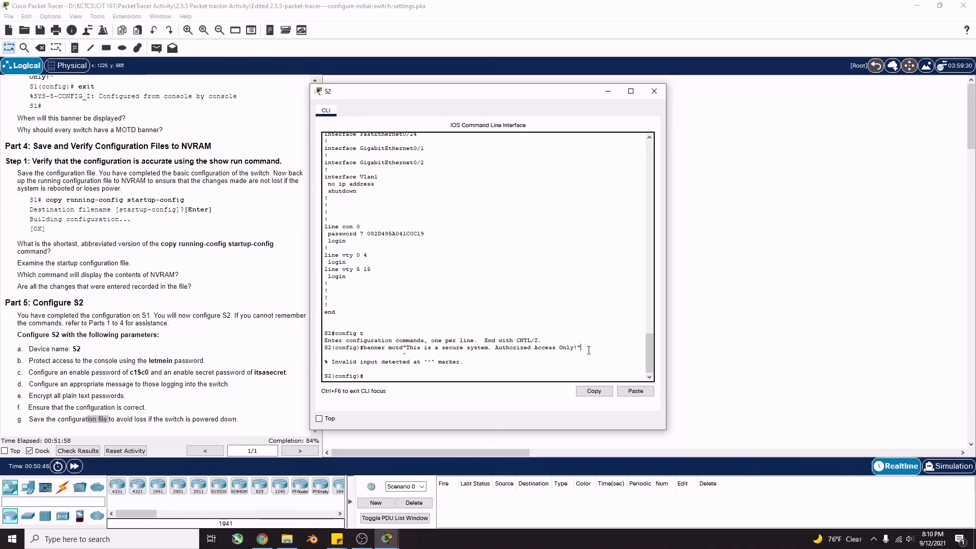
key("Return")
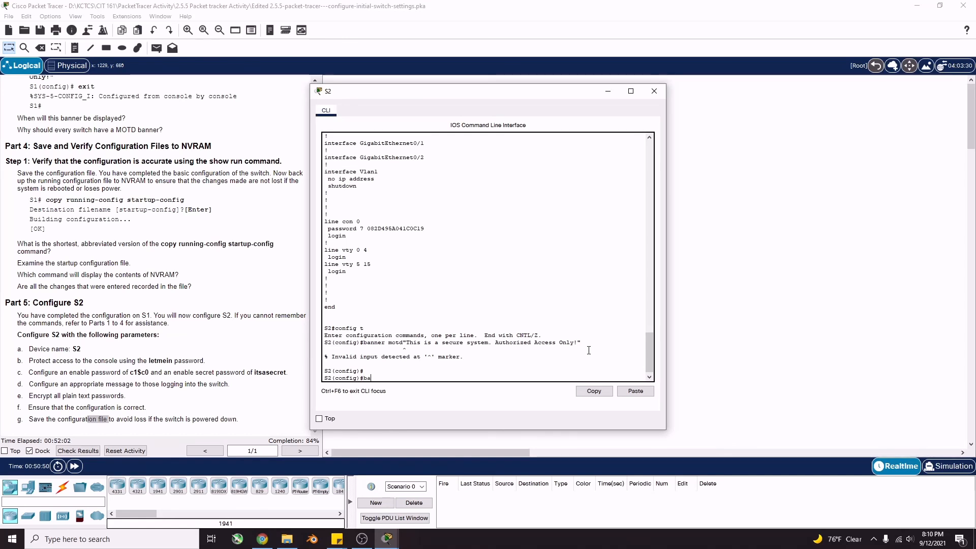
type("banner motd")
type(" \"This is a se")
type("cure syste")
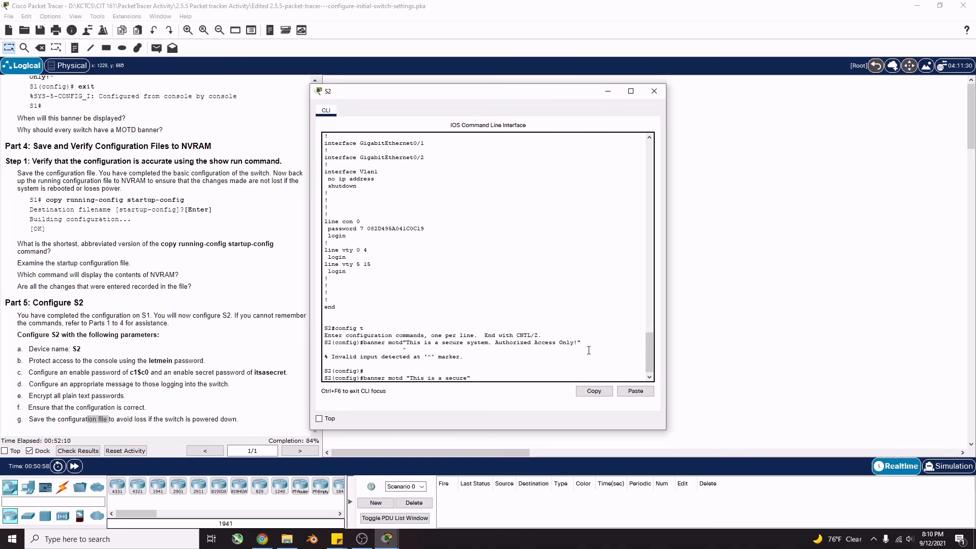
type("m. Author")
type("iz")
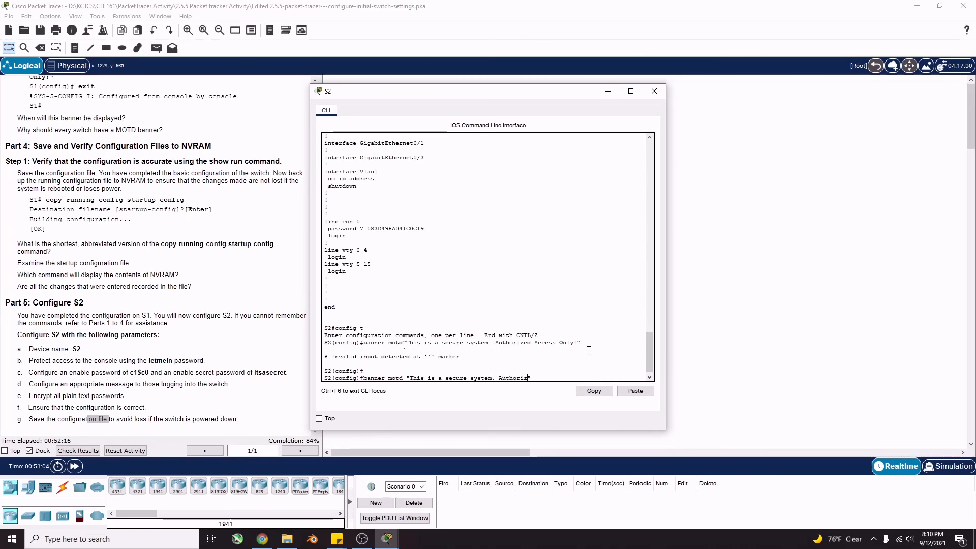
type("ed Acc")
type("ess On")
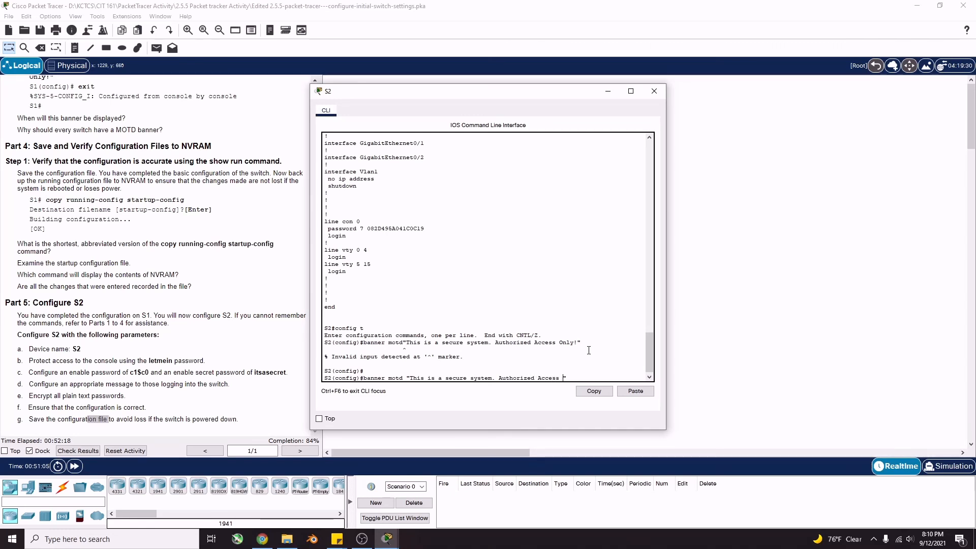
type("ly!")
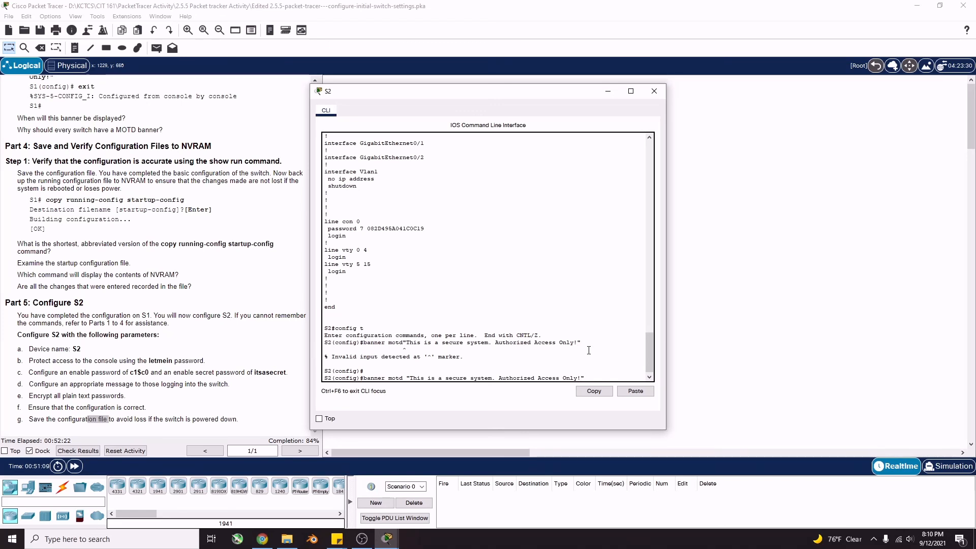
key("Return")
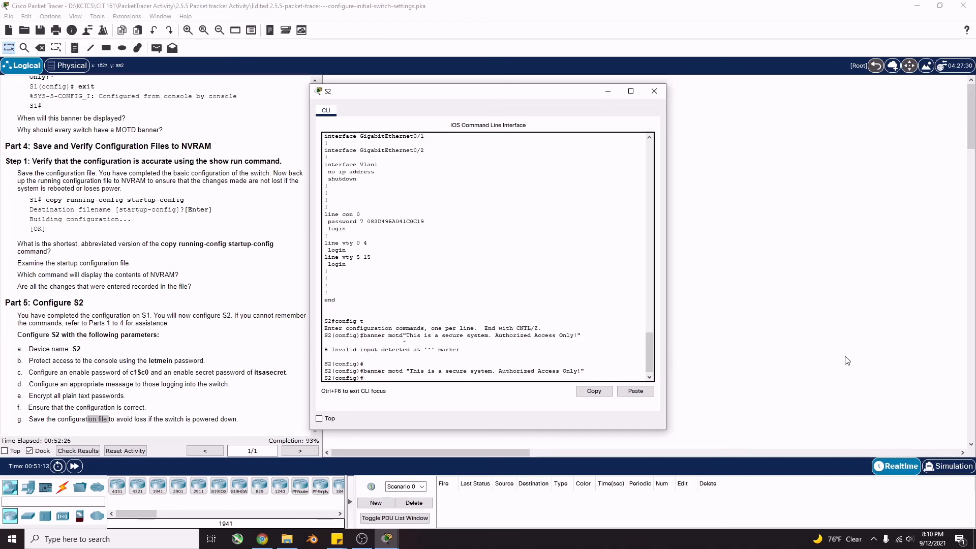
type("exit")
key("Return")
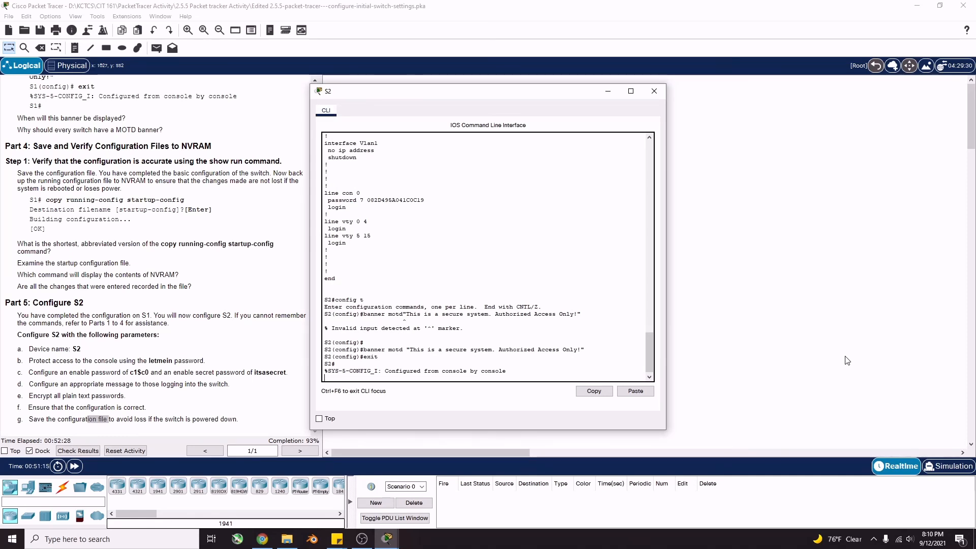
Copy S2's running-config to startup-config, accepting the default destination filename
key("Return")
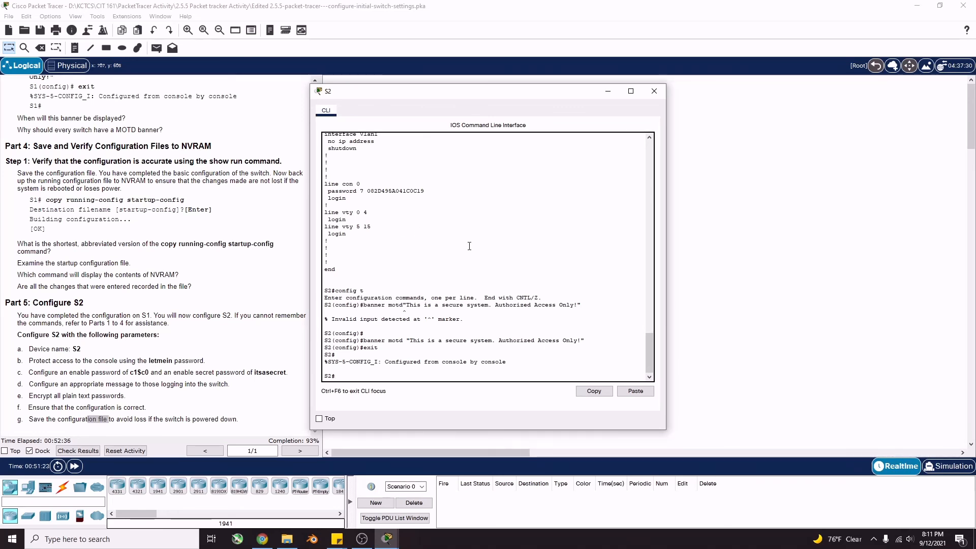
type("copy running")
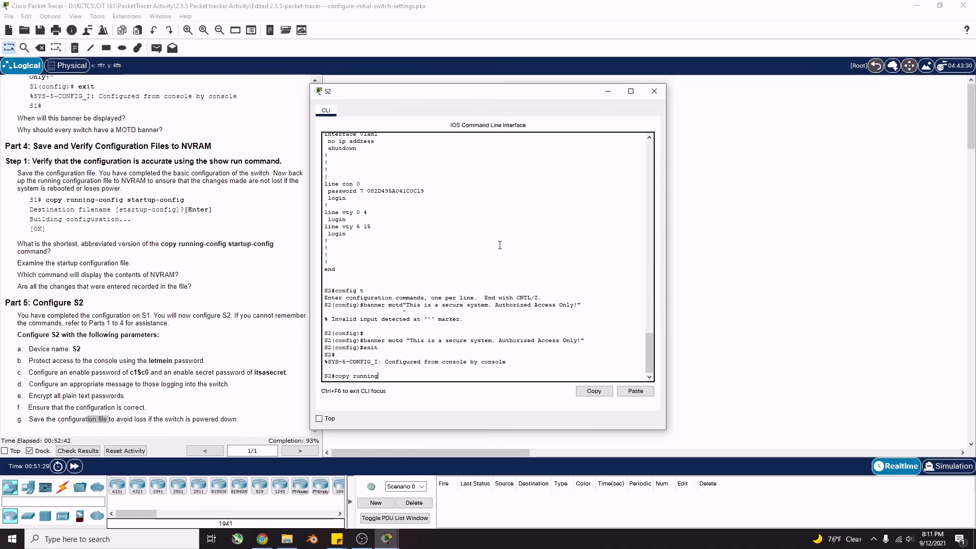
type("-config startup-config")
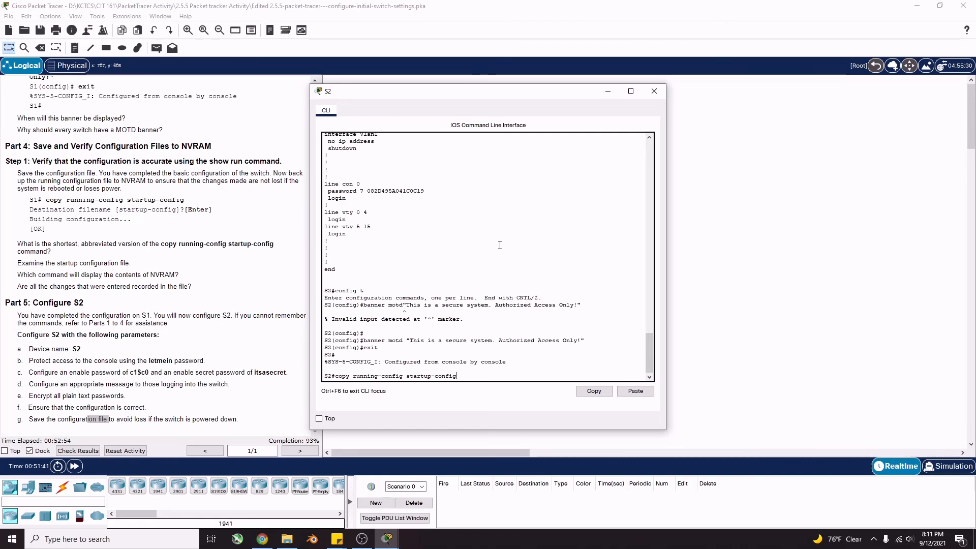
key("Return")
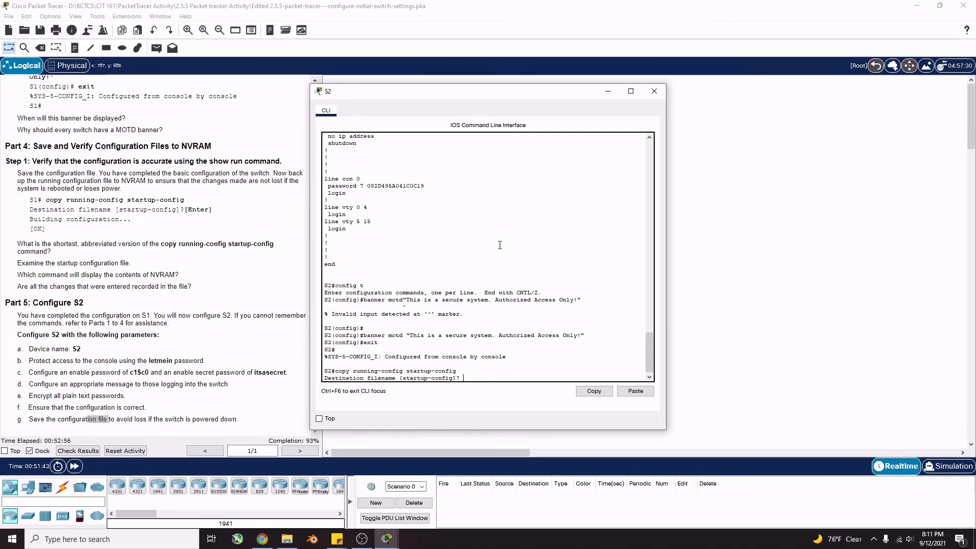
key("Return")
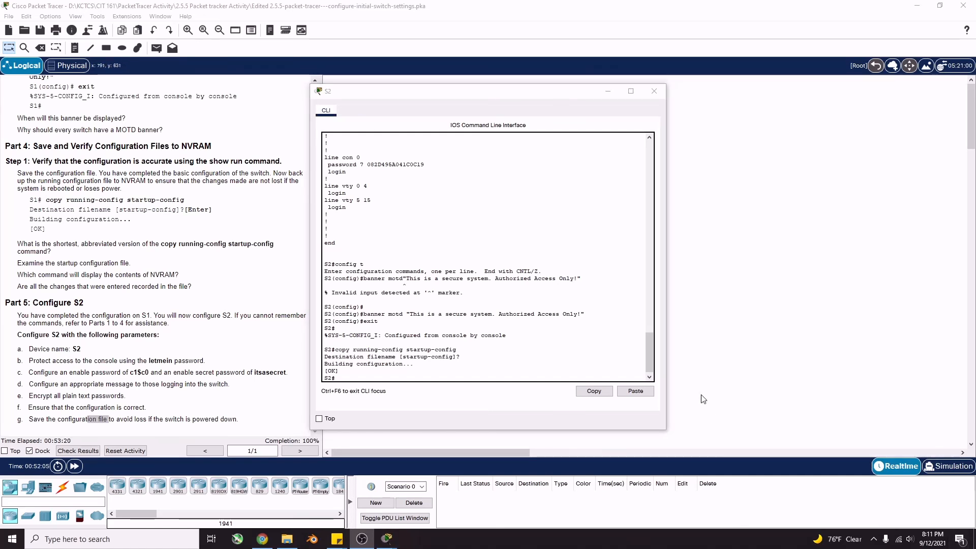
Close the S2 command-line window and return to the network topology
scroll(508, 276, "down", 1)
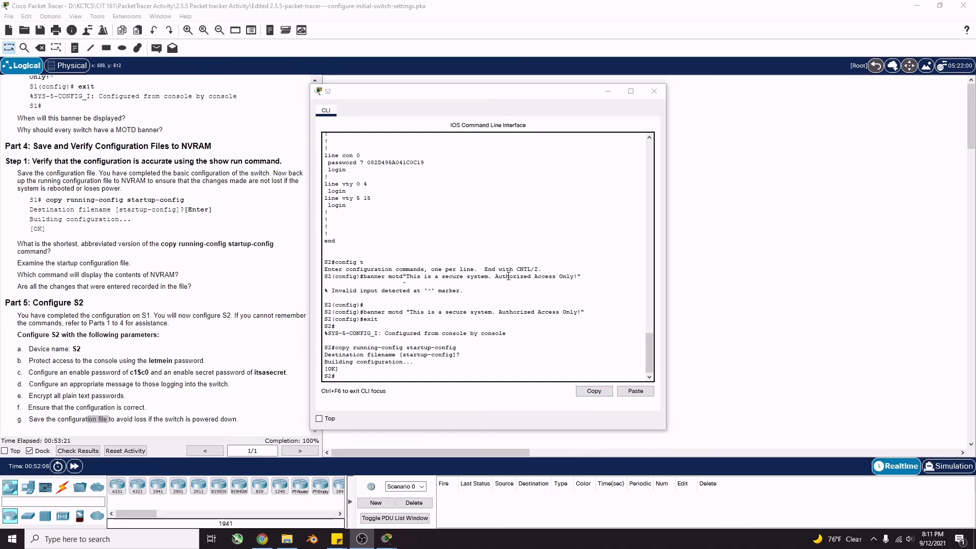
left_click(654, 91)
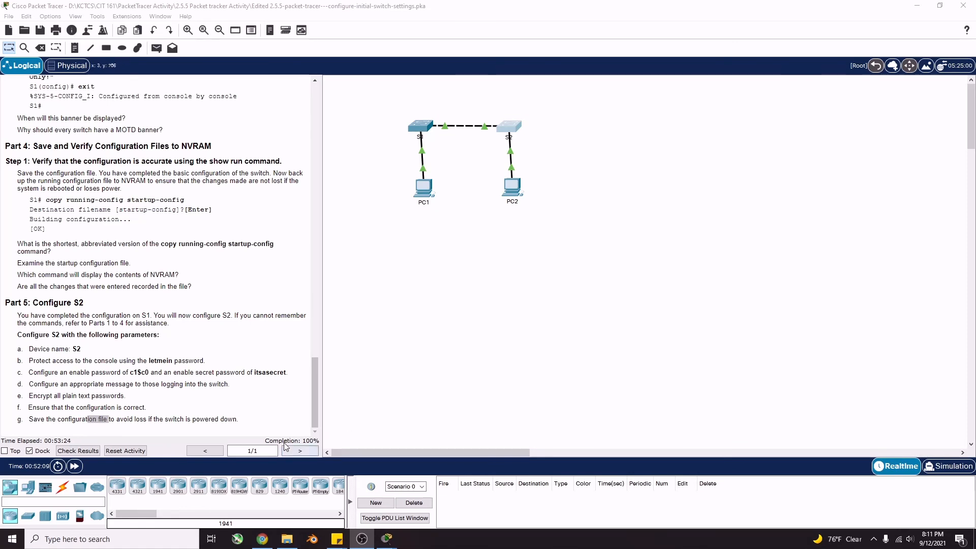
left_click(263, 444)
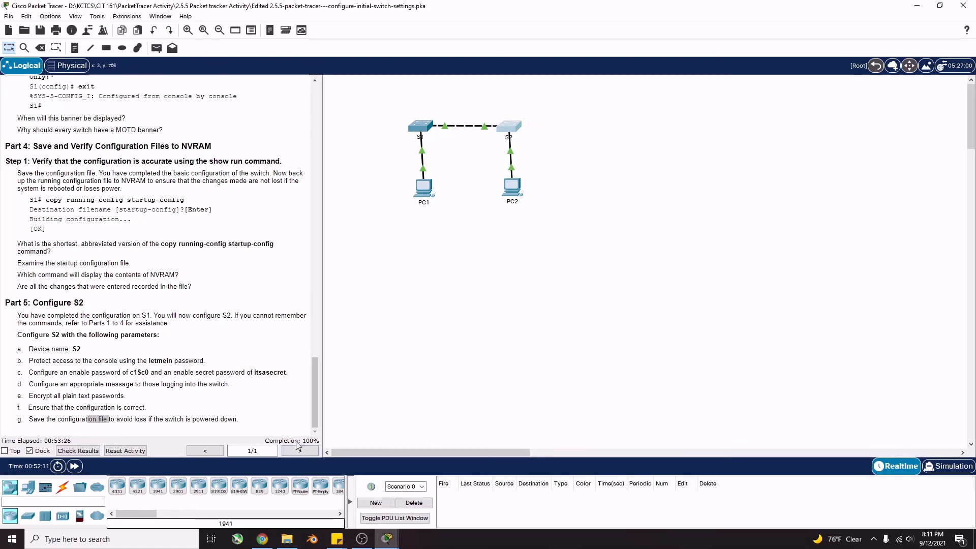